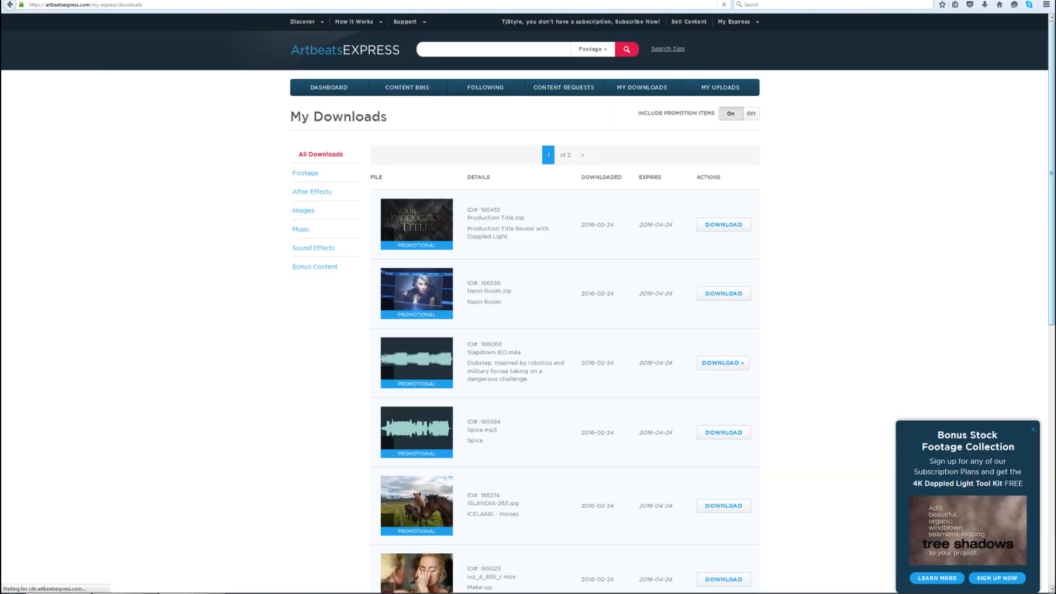
pyautogui.scroll(-9, 528, 303)
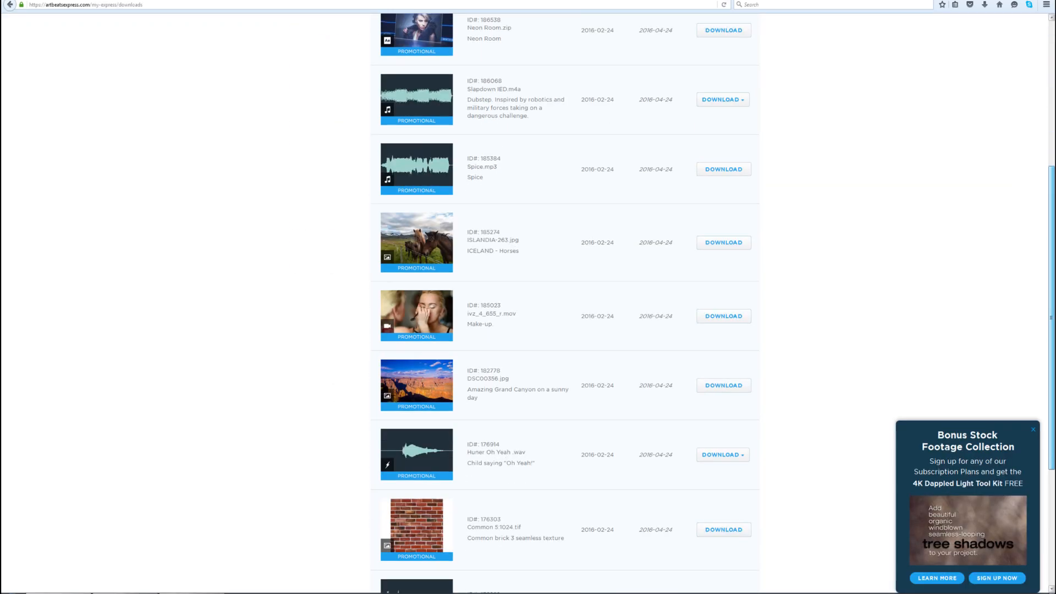
pyautogui.scroll(9, 528, 302)
pyautogui.scroll(-5, 528, 302)
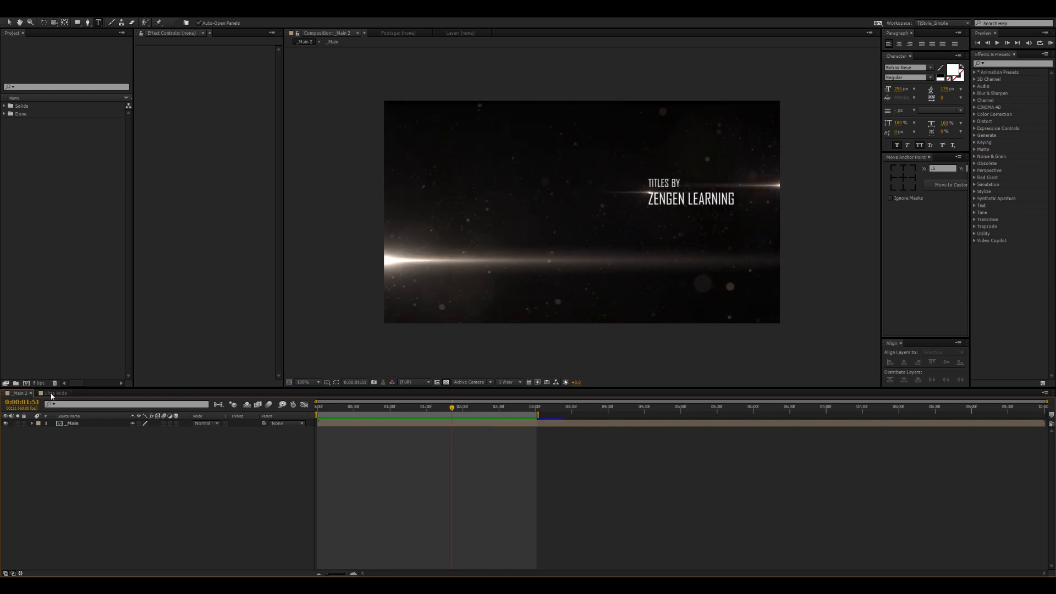
# Switch to After Effects and play a preview of the finished Ultra Wide composition
pyautogui.click(52, 393)
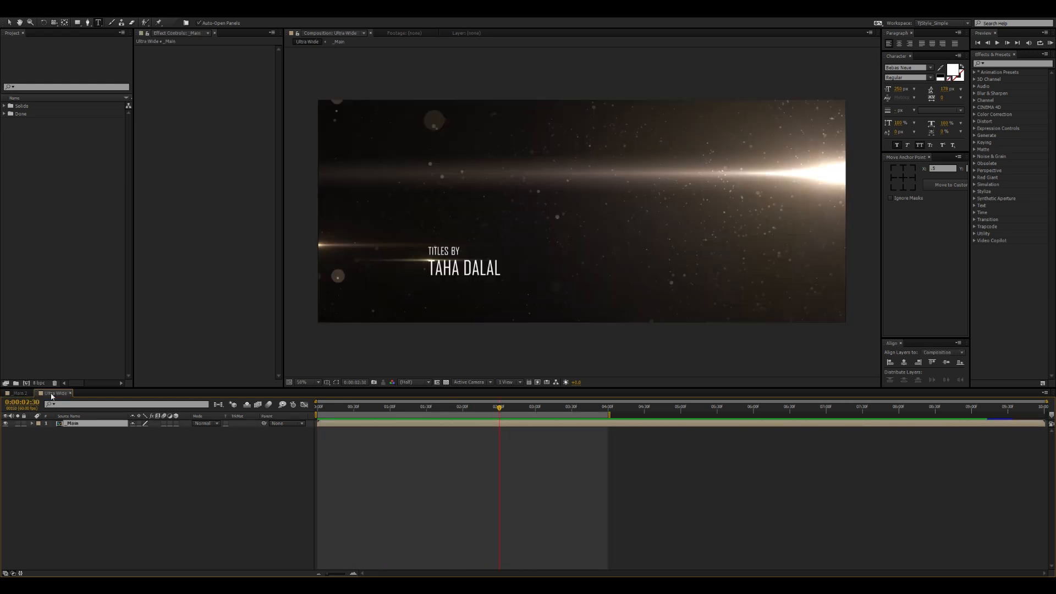
pyautogui.press('KP_0')
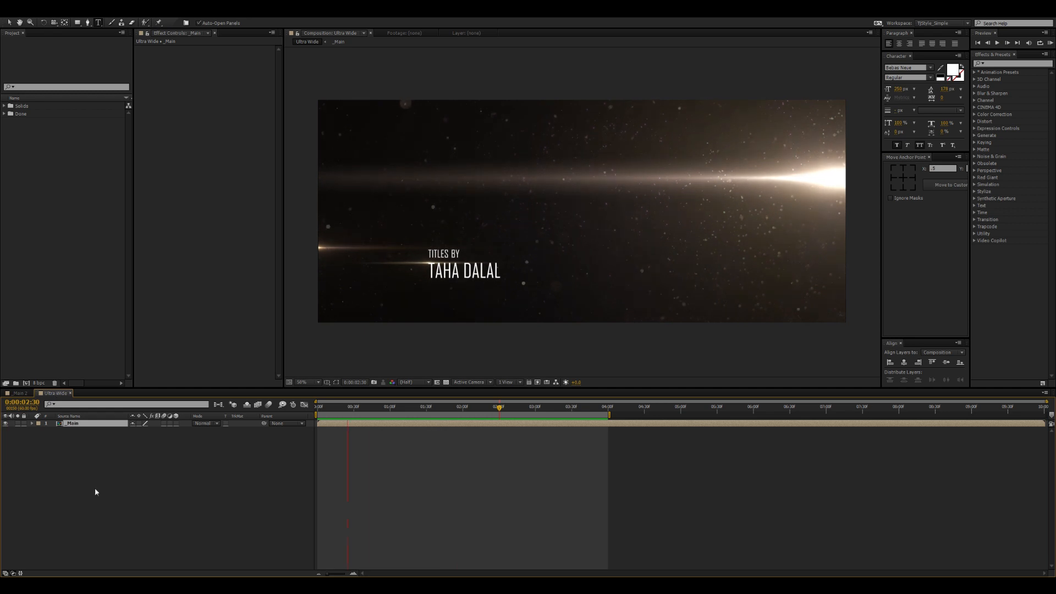
# Create a 10-second composition named _Main with the HDV/HDTV 720 29.97 preset
pyautogui.rightClick(83, 296)
pyautogui.click(118, 301)
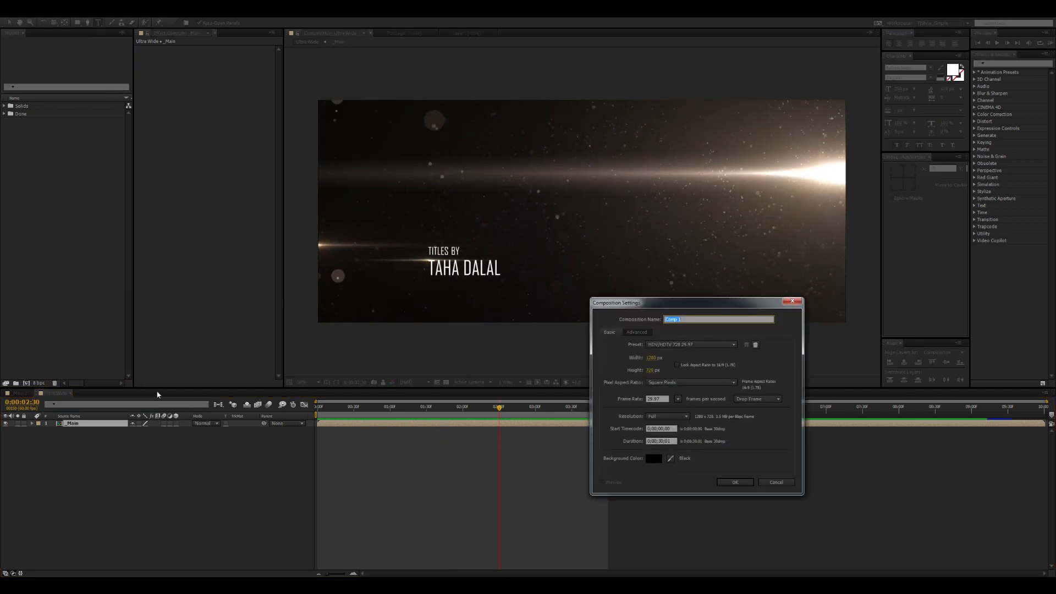
pyautogui.write('_Main')
pyautogui.moveTo(667, 304); pyautogui.dragTo(564, 290)
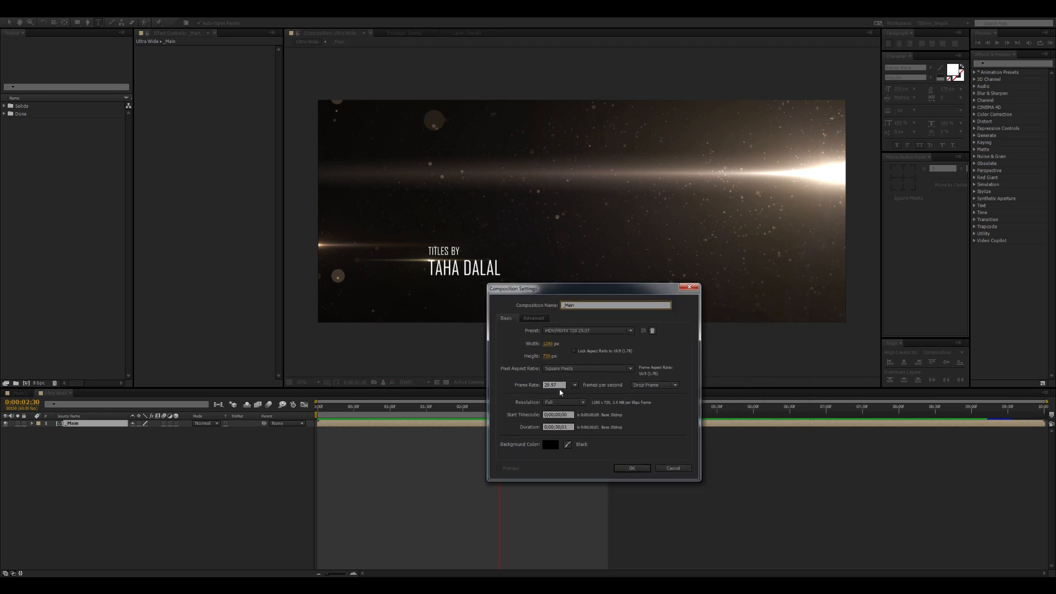
pyautogui.click(558, 427)
pyautogui.click(631, 469)
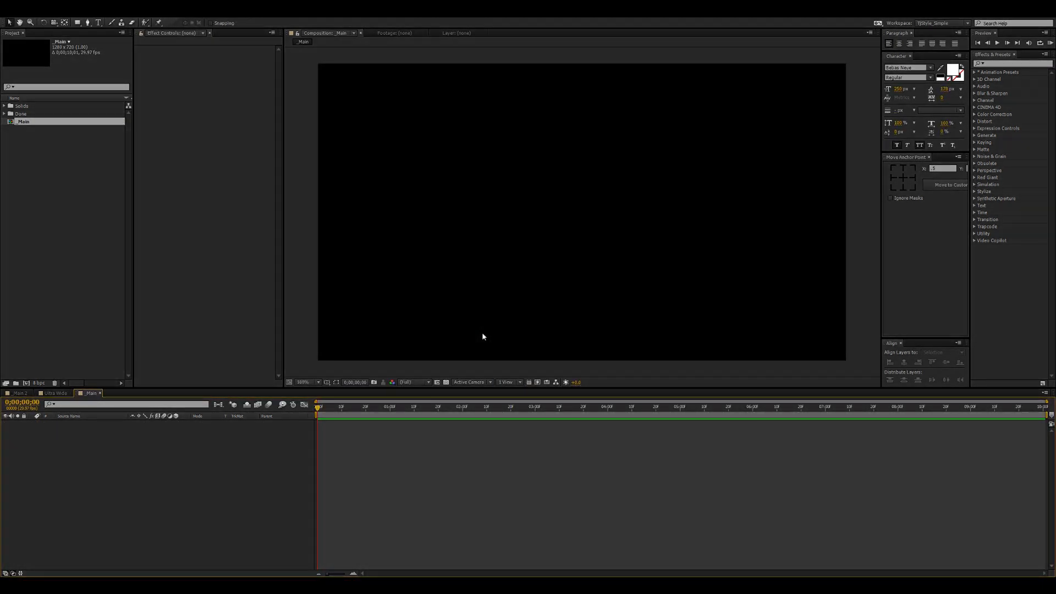
# Add a black comp-size solid named BG to the _Main composition
pyautogui.hotkey('ctrl', 'y')
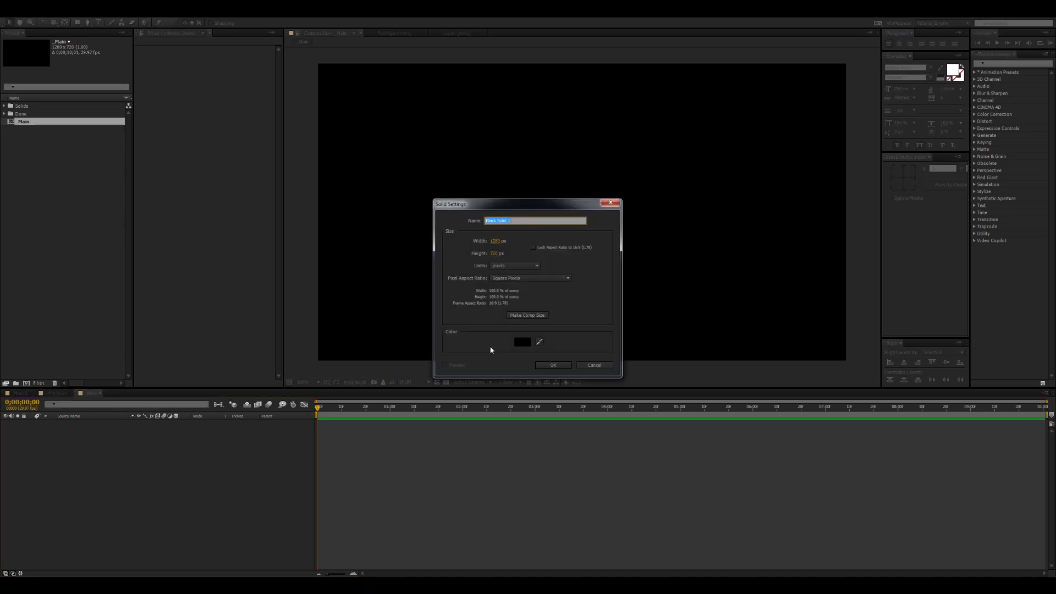
pyautogui.write('BG')
pyautogui.click(522, 342)
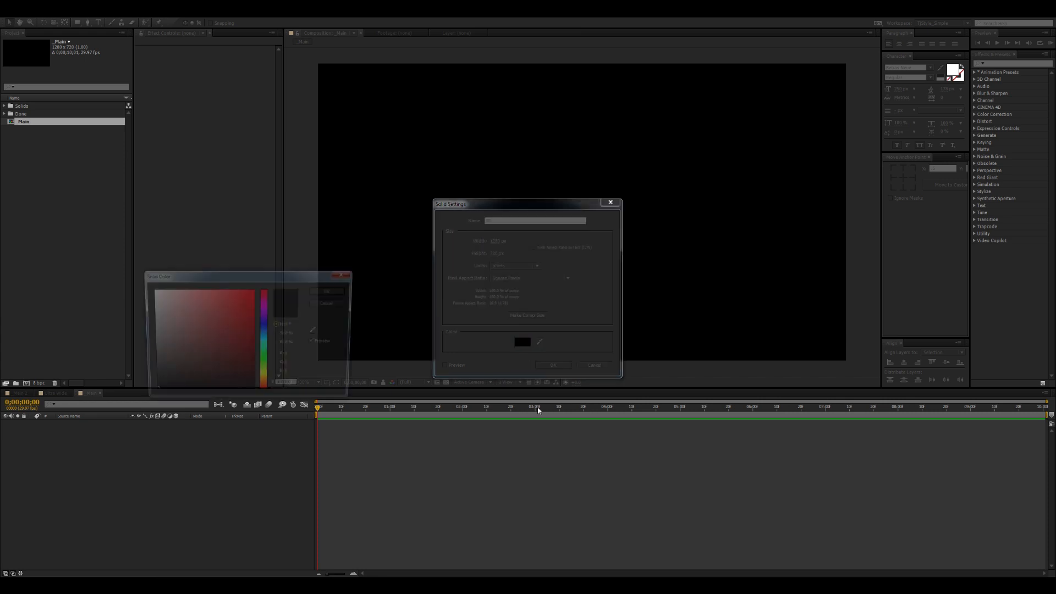
pyautogui.click(330, 290)
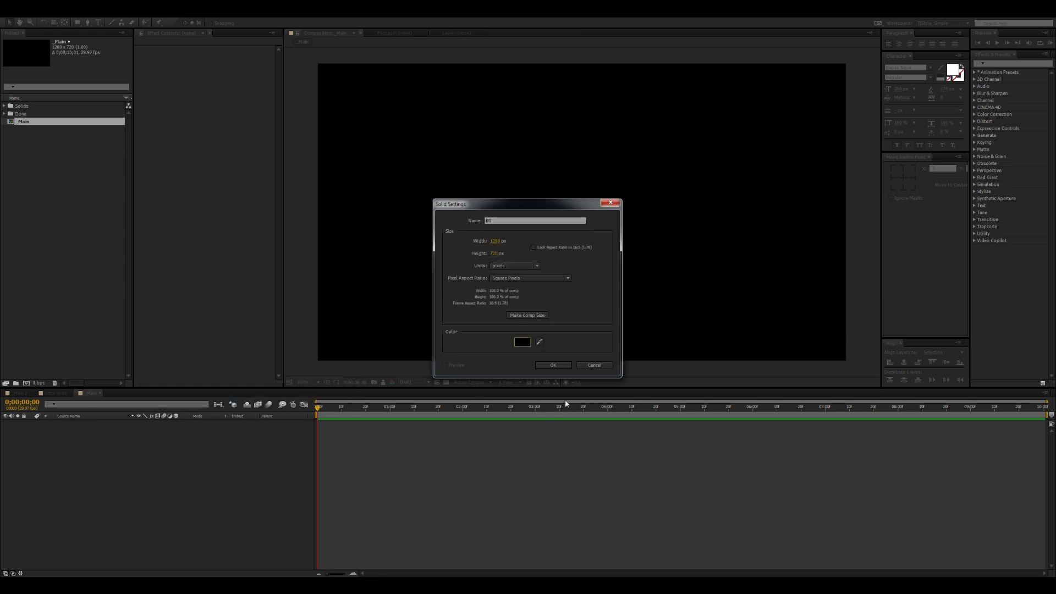
pyautogui.click(561, 364)
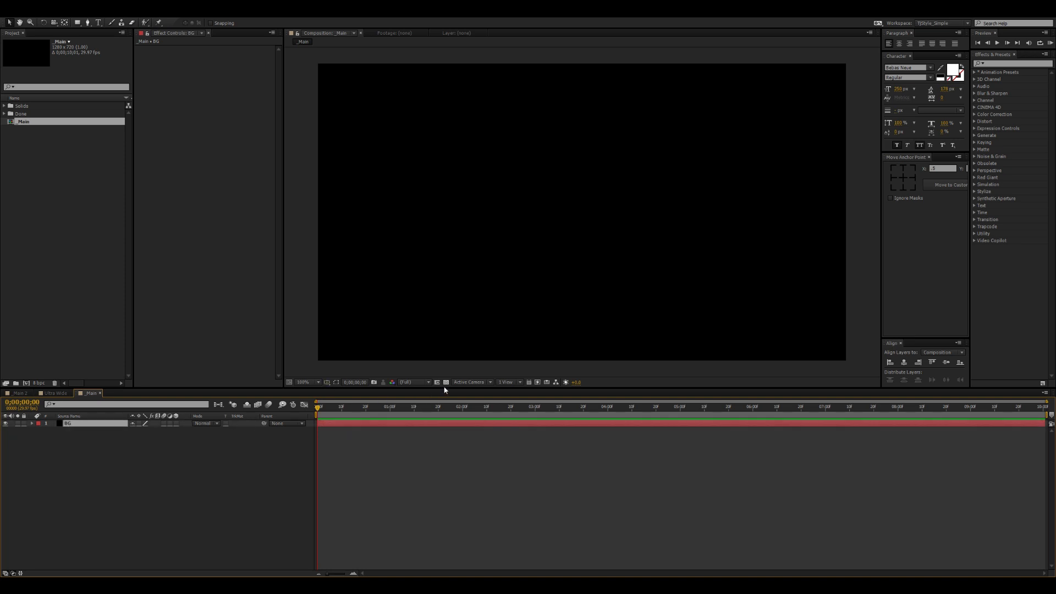
# Add another black solid named Flare above the BG layer
pyautogui.click(69, 467)
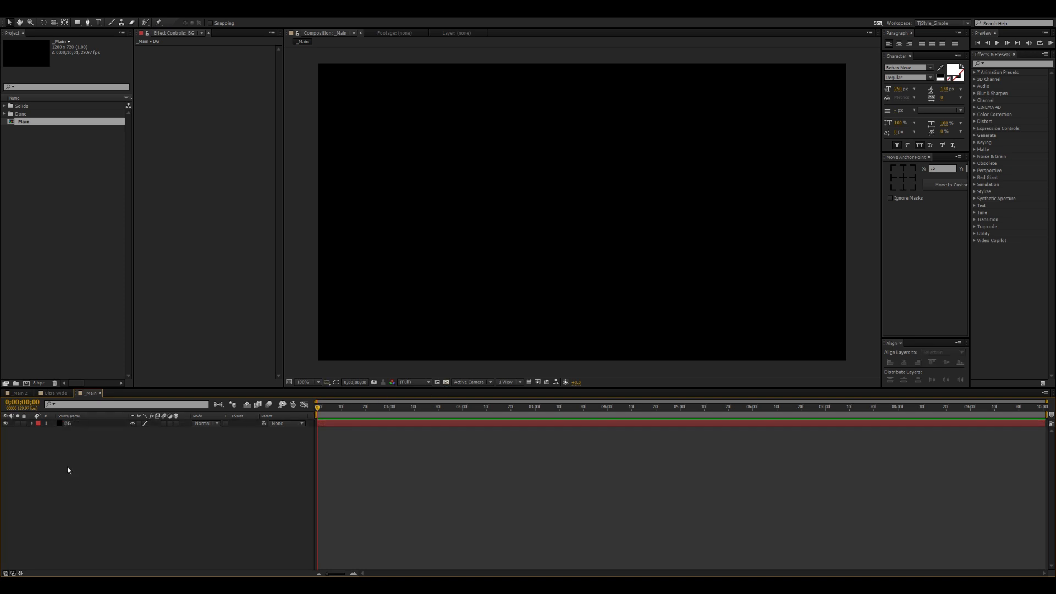
pyautogui.hotkey('ctrl', 'y')
pyautogui.write('Flare')
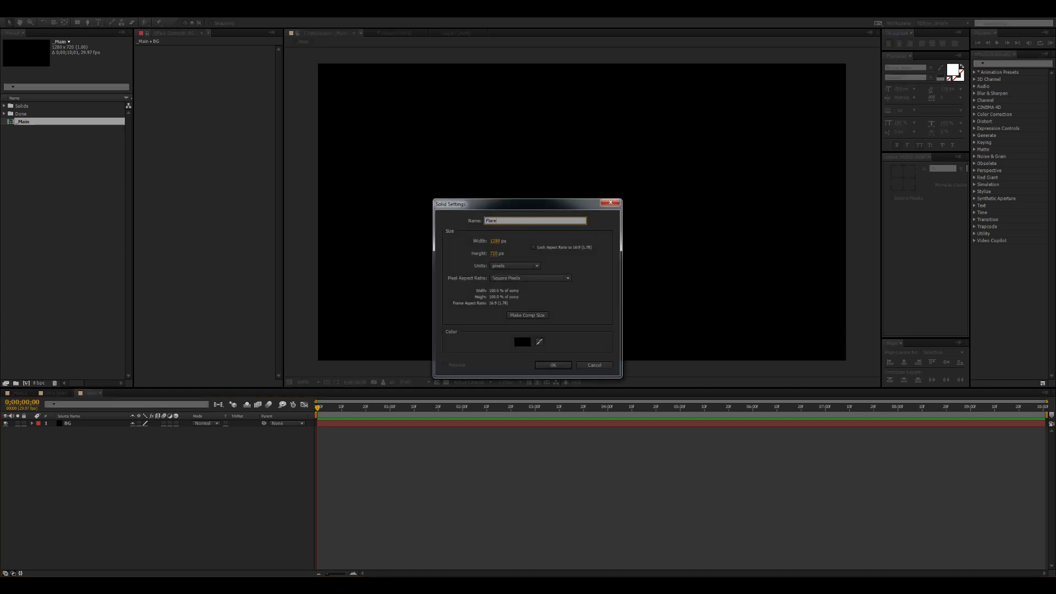
pyautogui.press('Return')
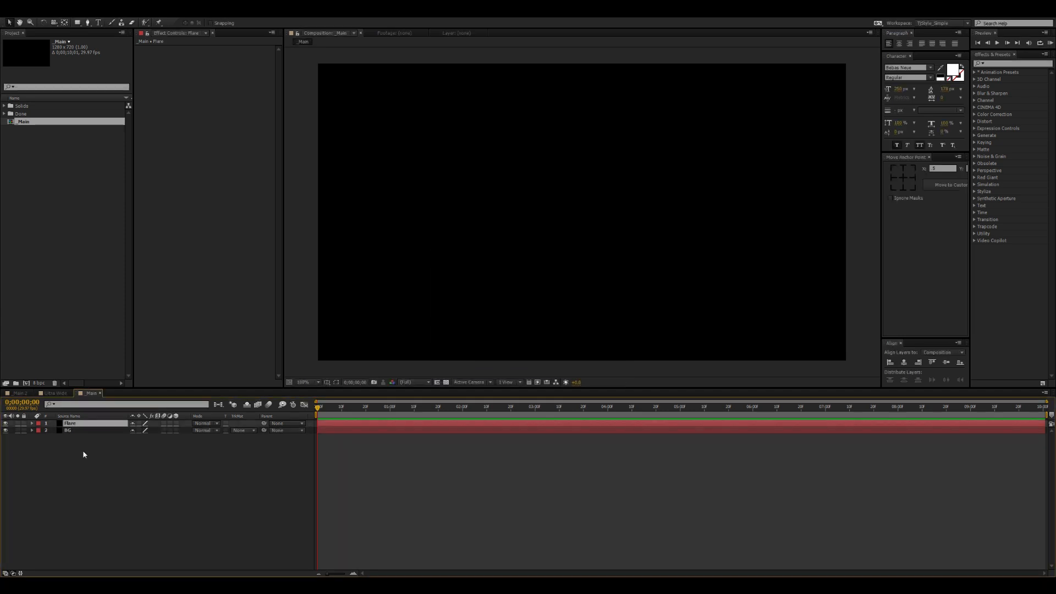
# Apply the Video Copilot Optical Flares effect to the Flare layer and open its options maximized
pyautogui.click(976, 240)
pyautogui.moveTo(1002, 254); pyautogui.dragTo(87, 425)
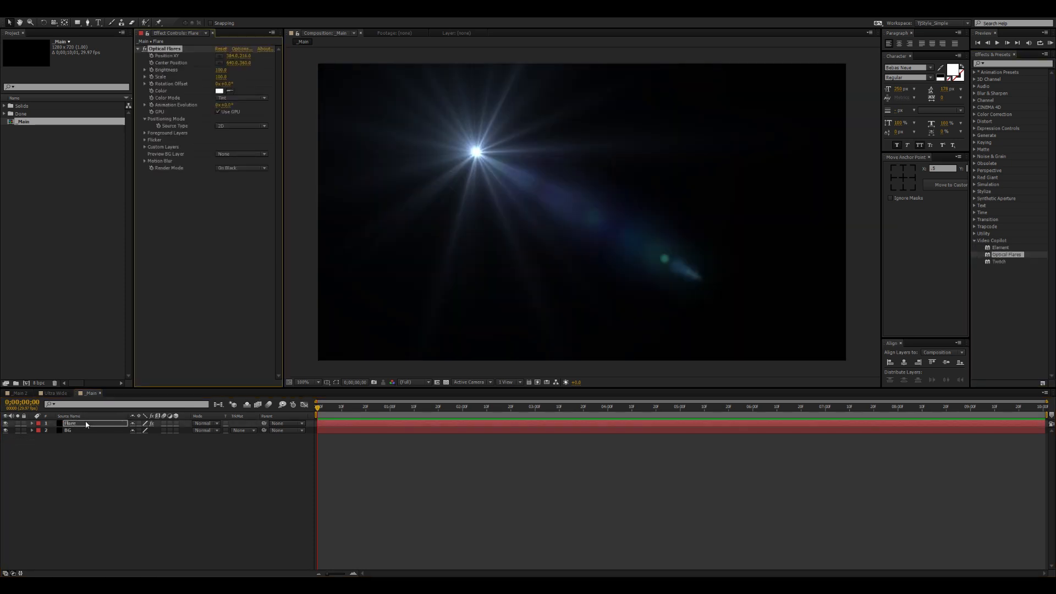
pyautogui.click(243, 50)
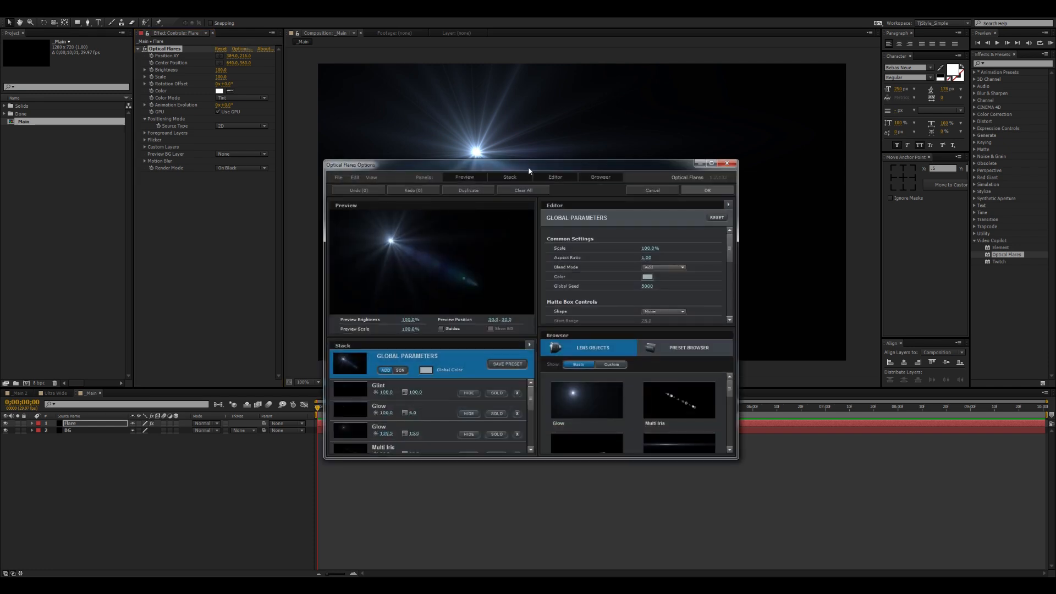
pyautogui.doubleClick(529, 169)
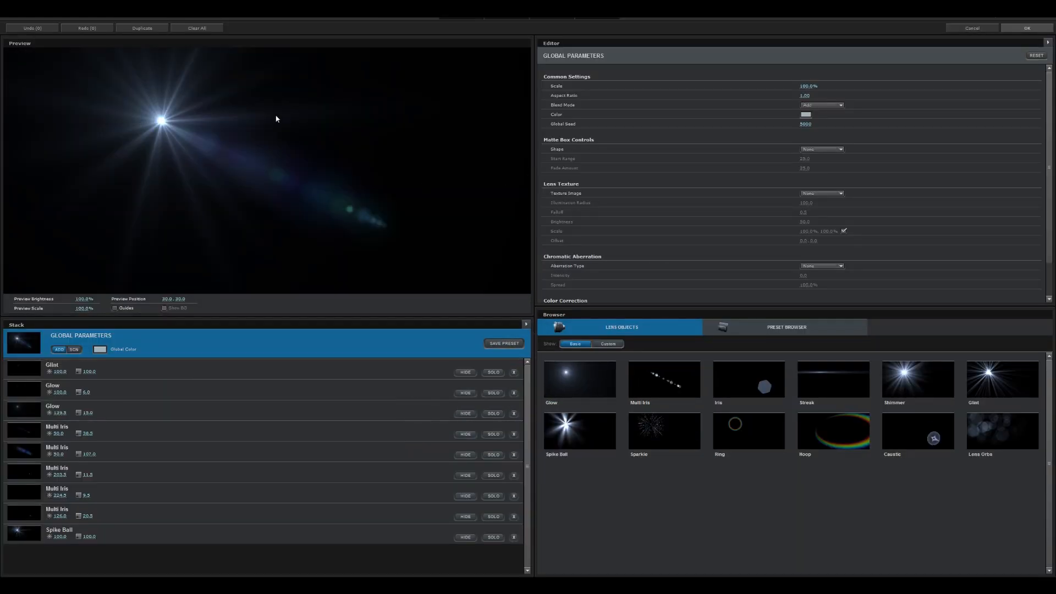
# Clear all default lens elements from the Optical Flares stack
pyautogui.moveTo(161, 125); pyautogui.dragTo(137, 132)
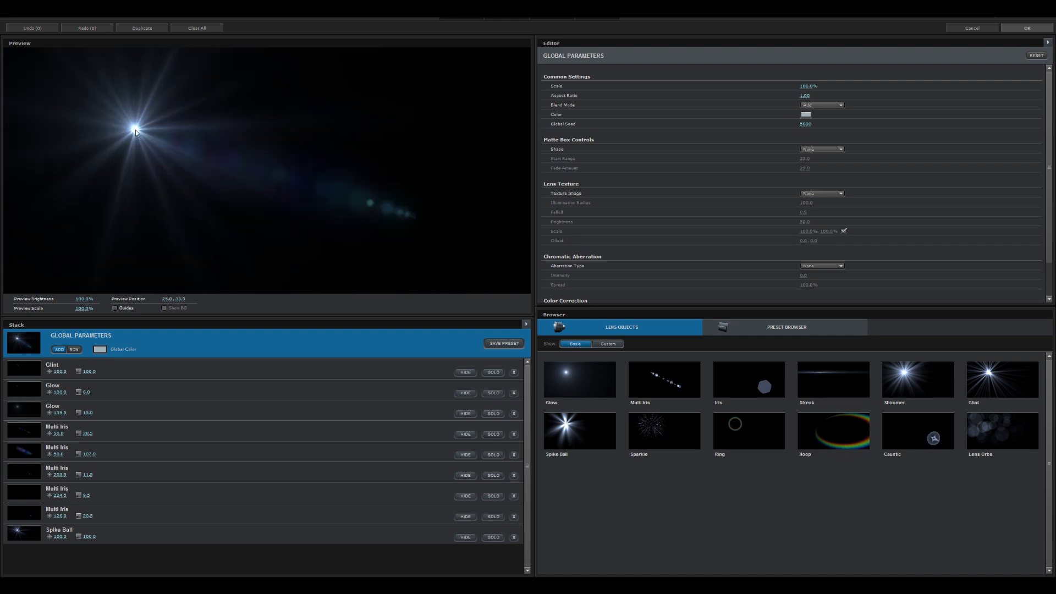
pyautogui.click(769, 333)
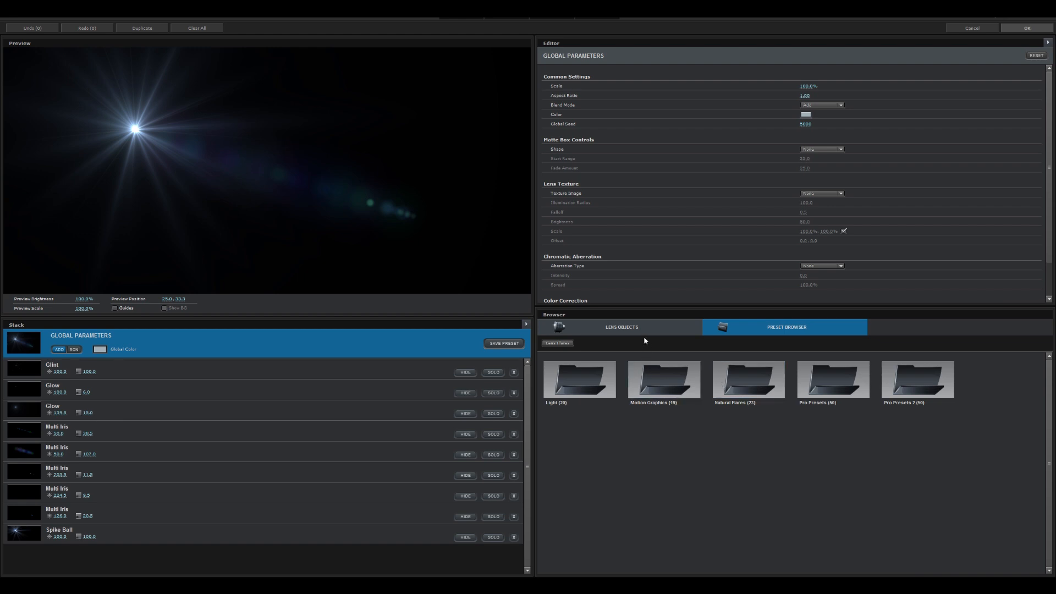
pyautogui.click(195, 28)
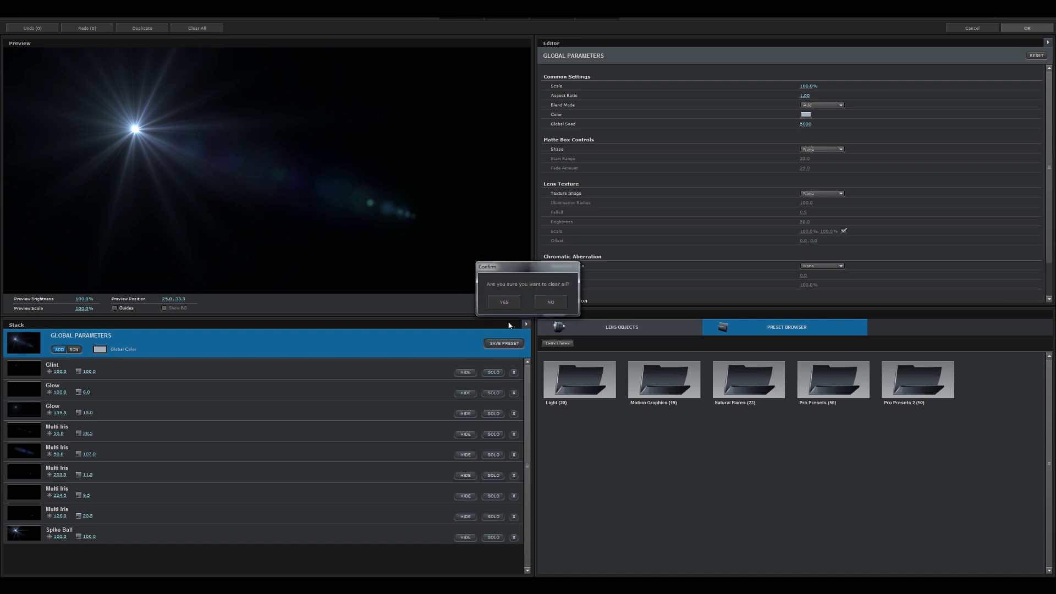
pyautogui.click(505, 304)
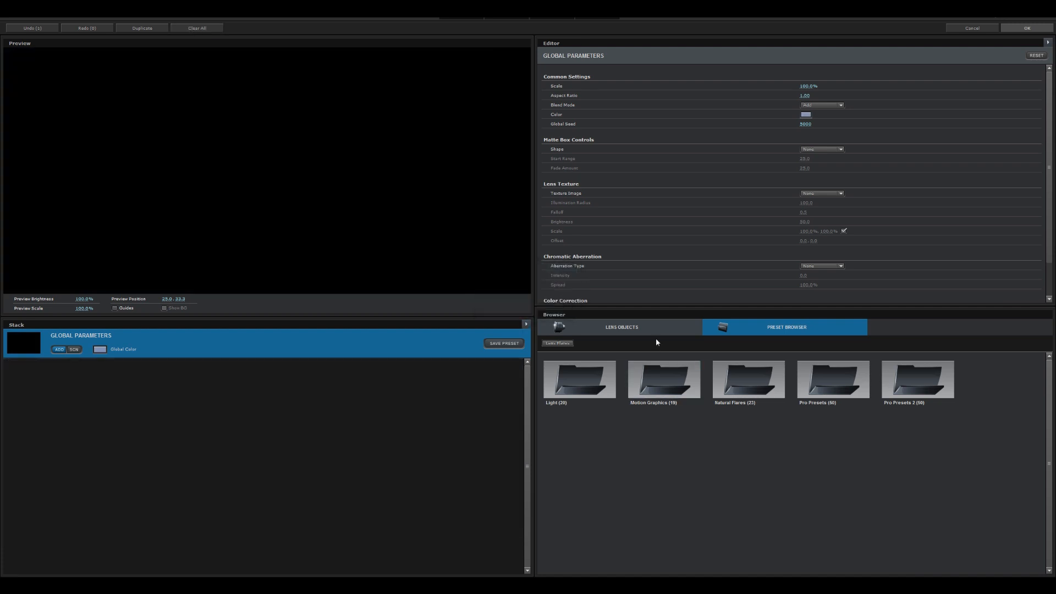
# Build a custom flare by adding the Streak and Glow lens objects to the empty stack
pyautogui.click(651, 336)
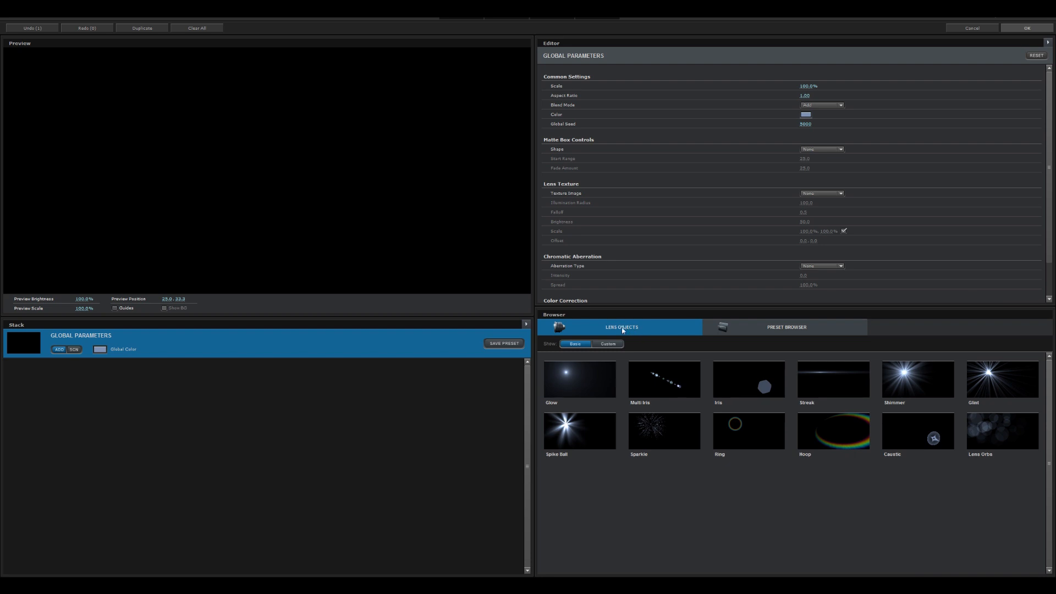
pyautogui.click(848, 384)
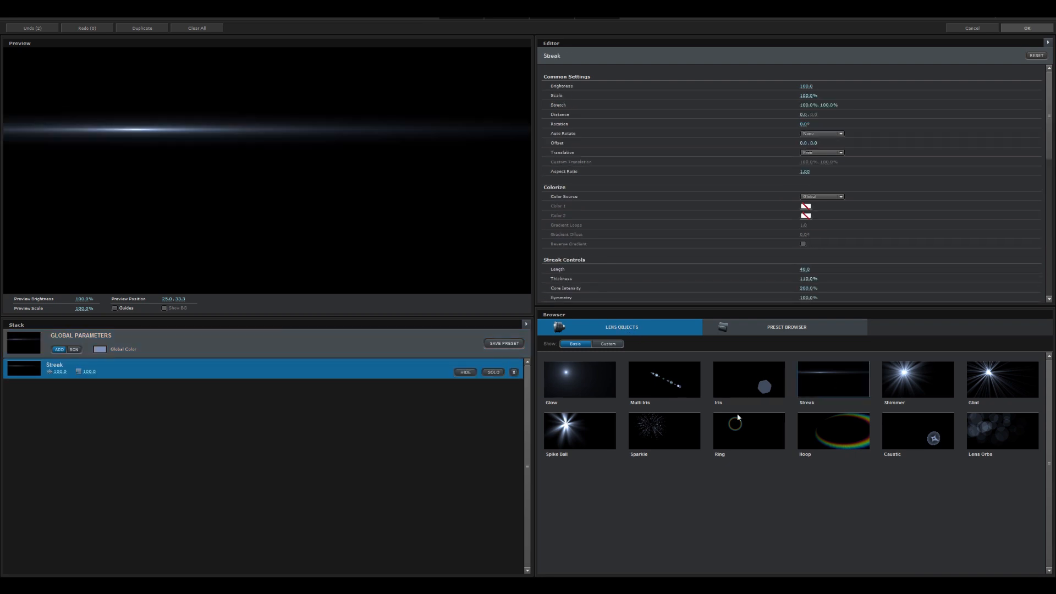
pyautogui.click(580, 380)
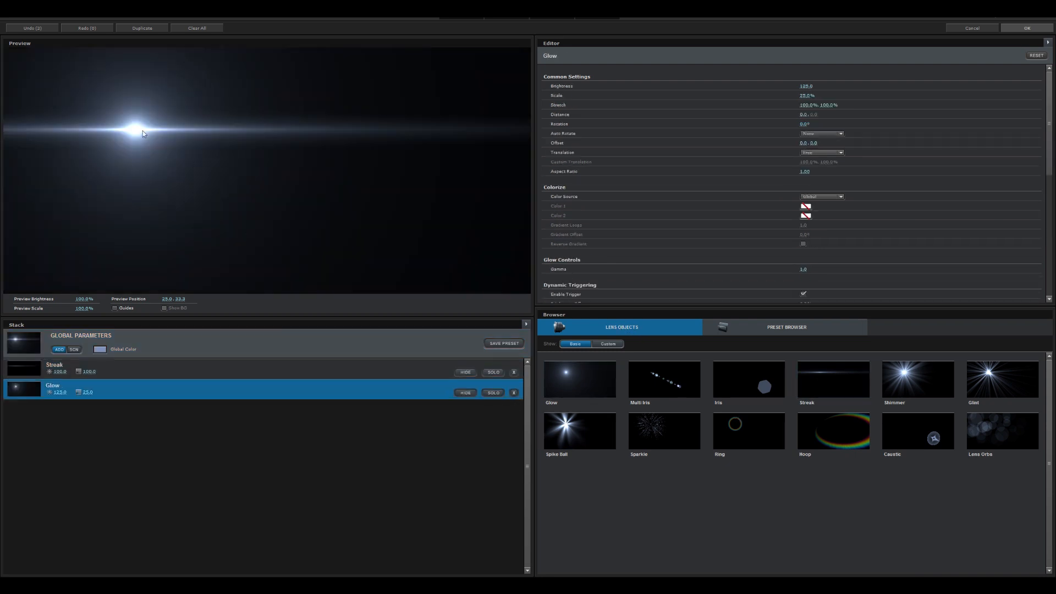
# Move the flare around the preview and park it at the frame's right edge to check its look
pyautogui.moveTo(137, 131); pyautogui.dragTo(530, 133)
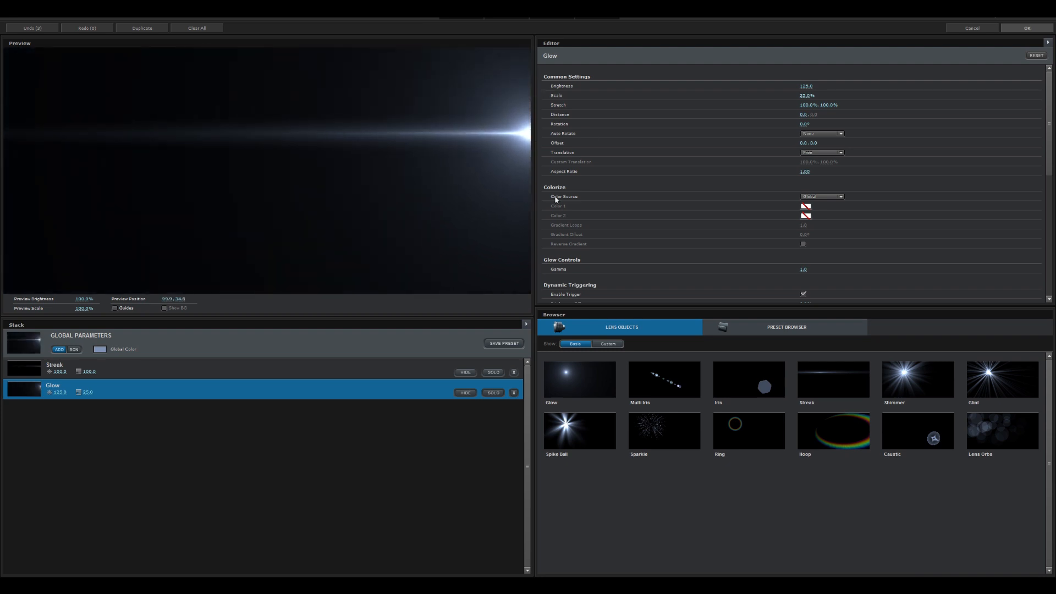
pyautogui.moveTo(526, 134); pyautogui.dragTo(253, 177)
pyautogui.moveTo(342, 204); pyautogui.dragTo(521, 118)
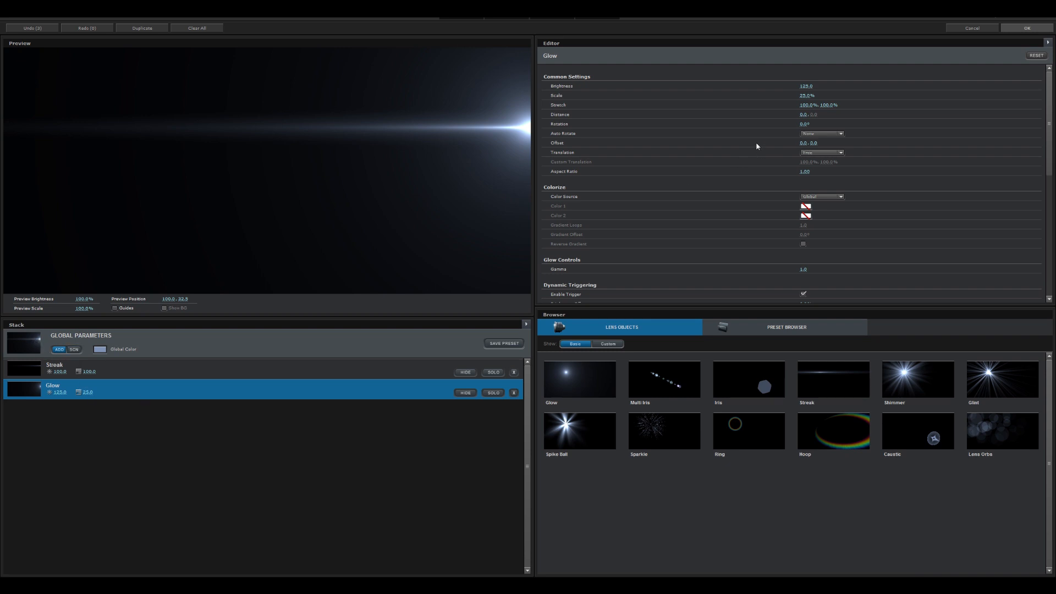
# Set the Glow element's stretch to 50% by 25% and accept the flare setup
pyautogui.click(803, 104)
pyautogui.write('50')
pyautogui.press('Tab')
pyautogui.write('25')
pyautogui.press('Return')
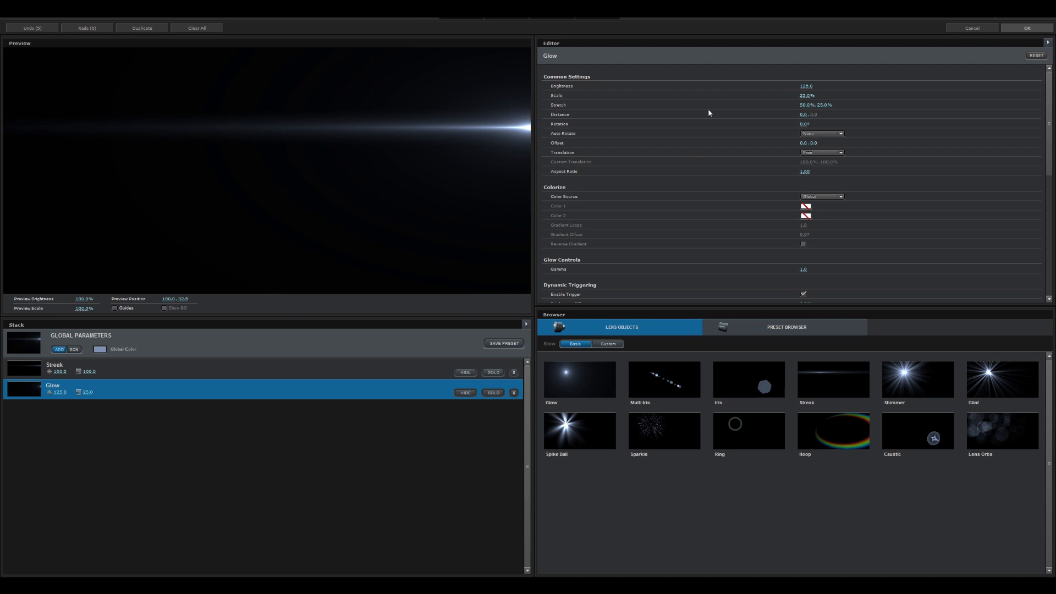
pyautogui.click(1027, 27)
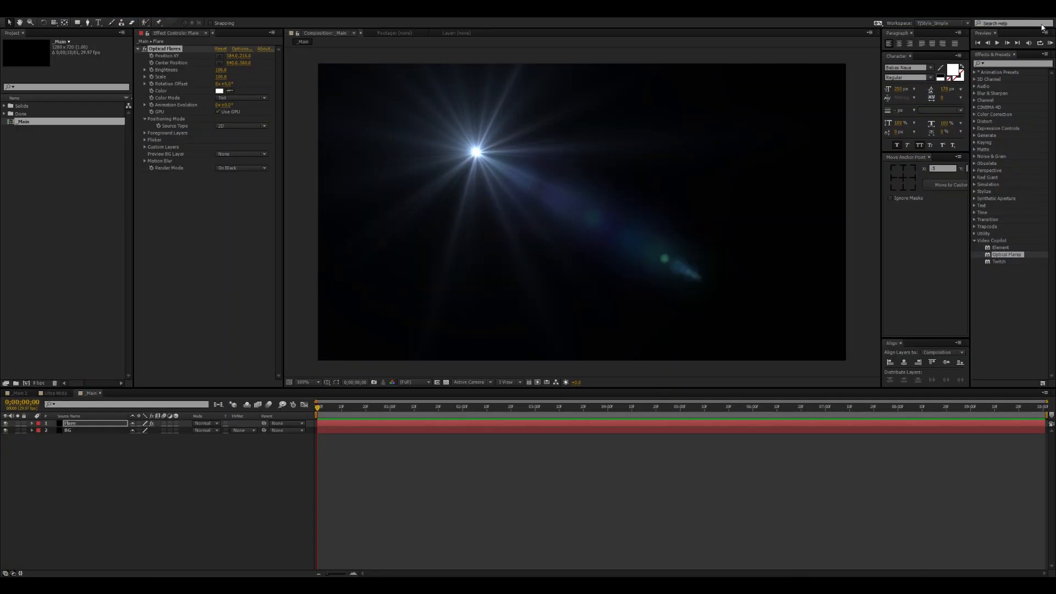
pyautogui.click(219, 91)
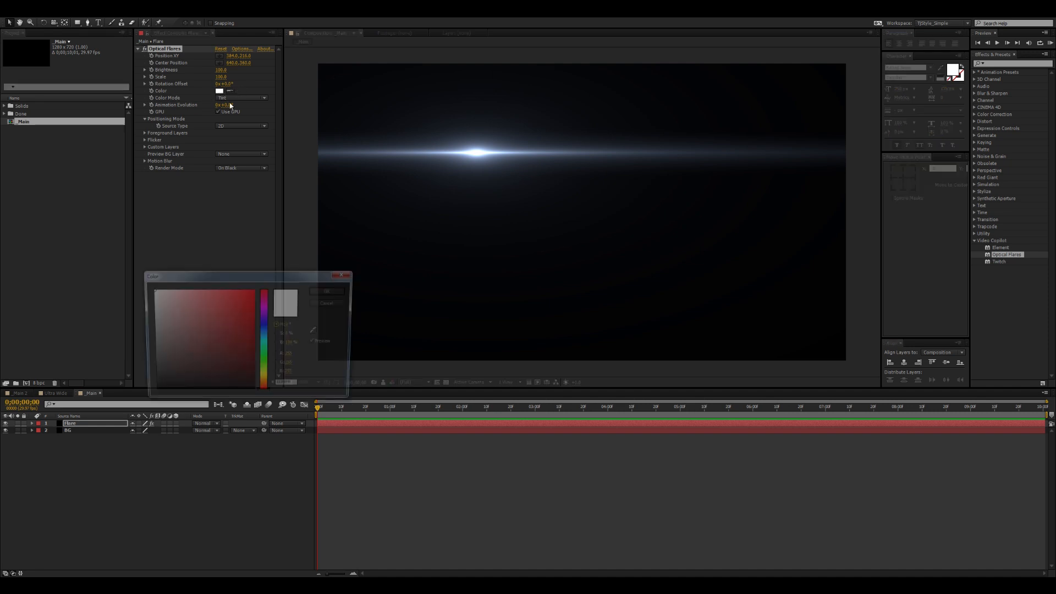
pyautogui.click(254, 290)
pyautogui.moveTo(250, 273); pyautogui.dragTo(179, 254)
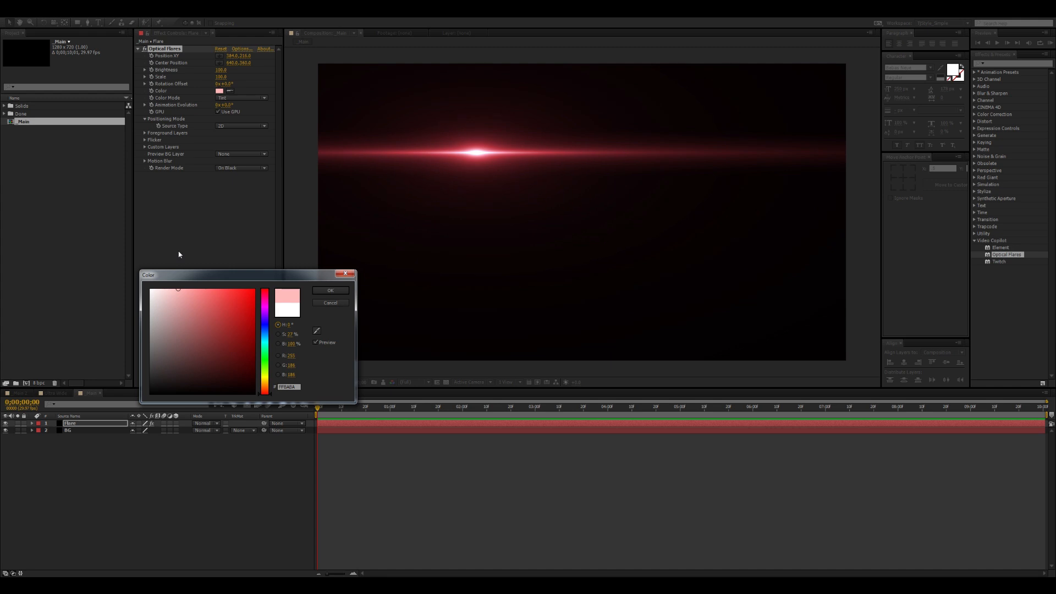
pyautogui.click(346, 303)
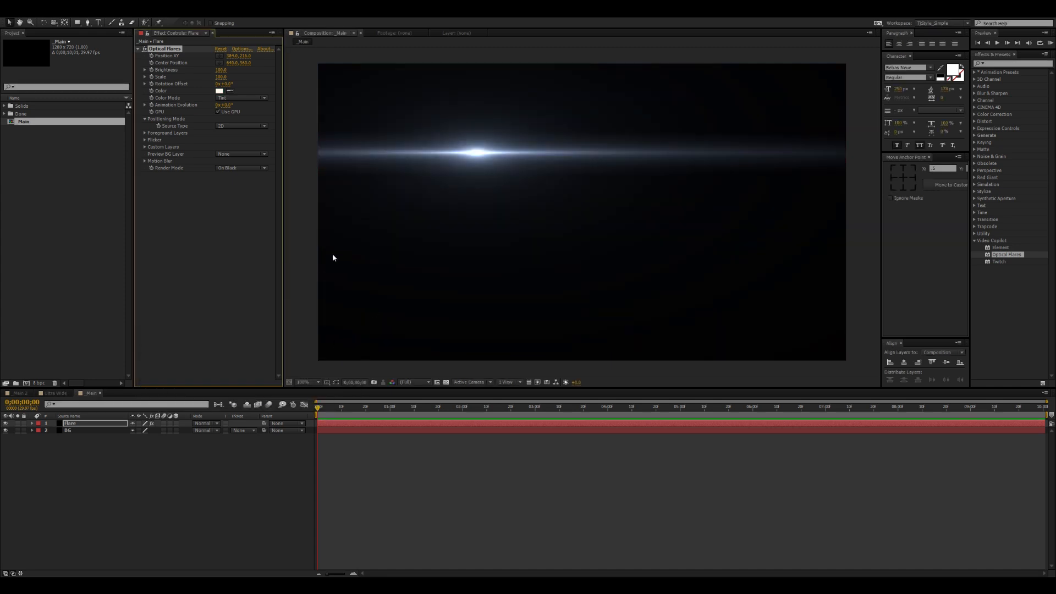
# Reopen the flare setup and colour the Glow element a pale peach, RGB 255, 230, 221
pyautogui.click(240, 49)
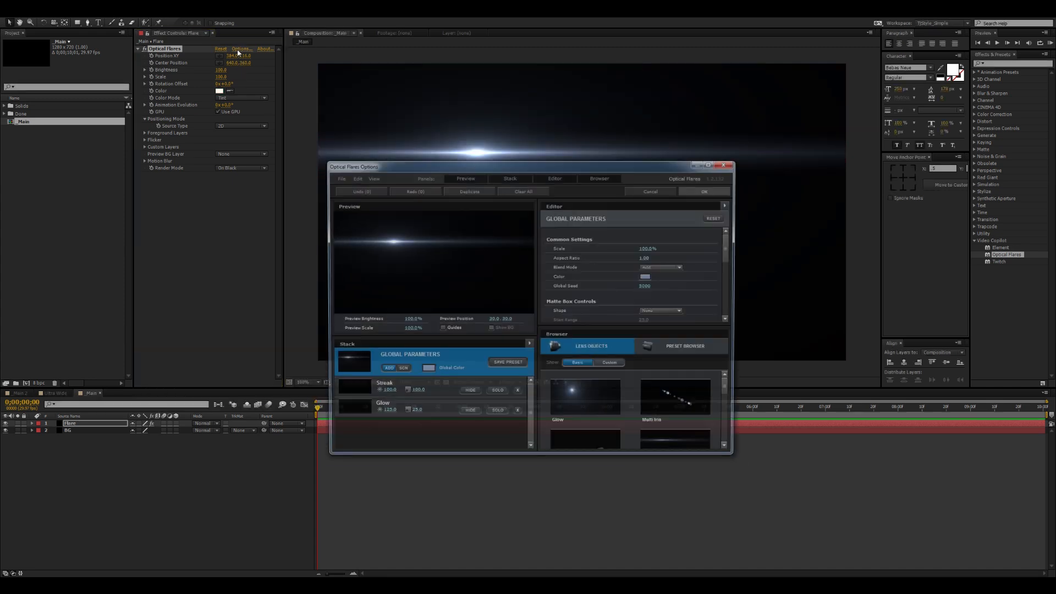
pyautogui.doubleClick(497, 167)
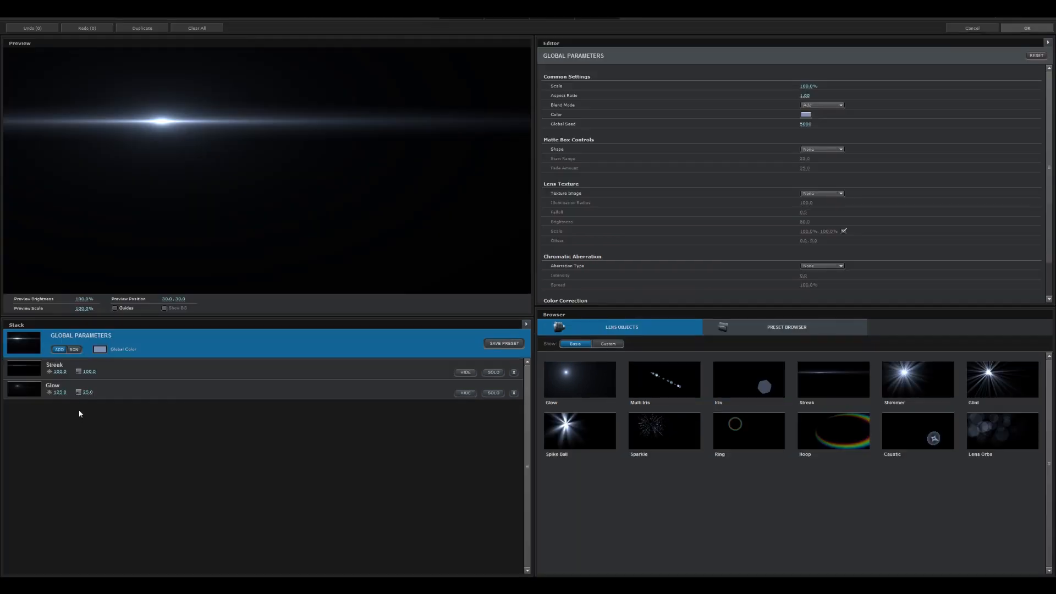
pyautogui.click(108, 377)
pyautogui.click(121, 392)
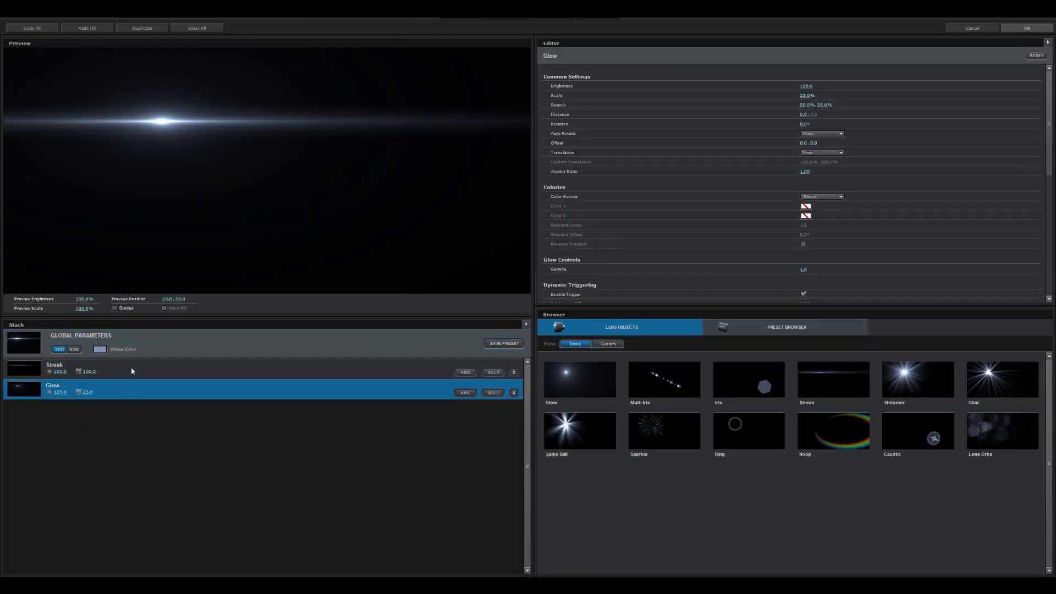
pyautogui.click(132, 369)
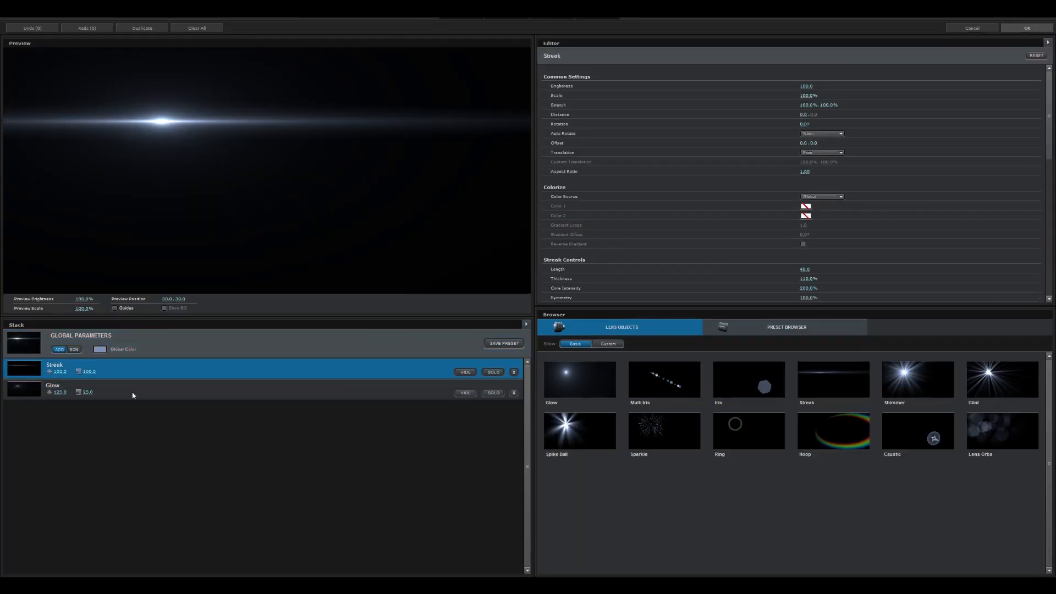
pyautogui.click(128, 390)
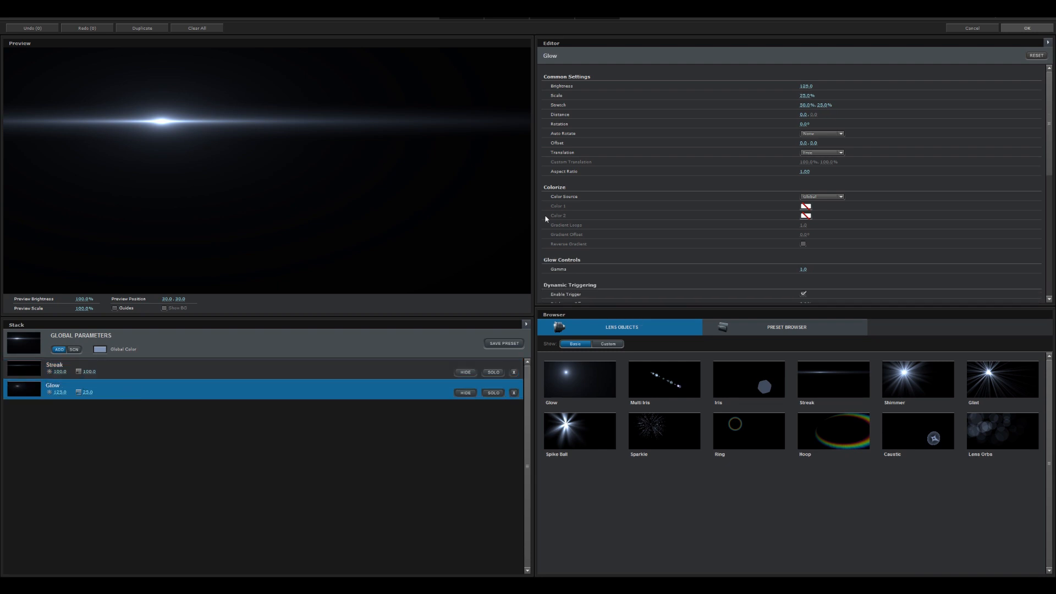
pyautogui.click(803, 207)
pyautogui.moveTo(844, 237); pyautogui.dragTo(845, 262)
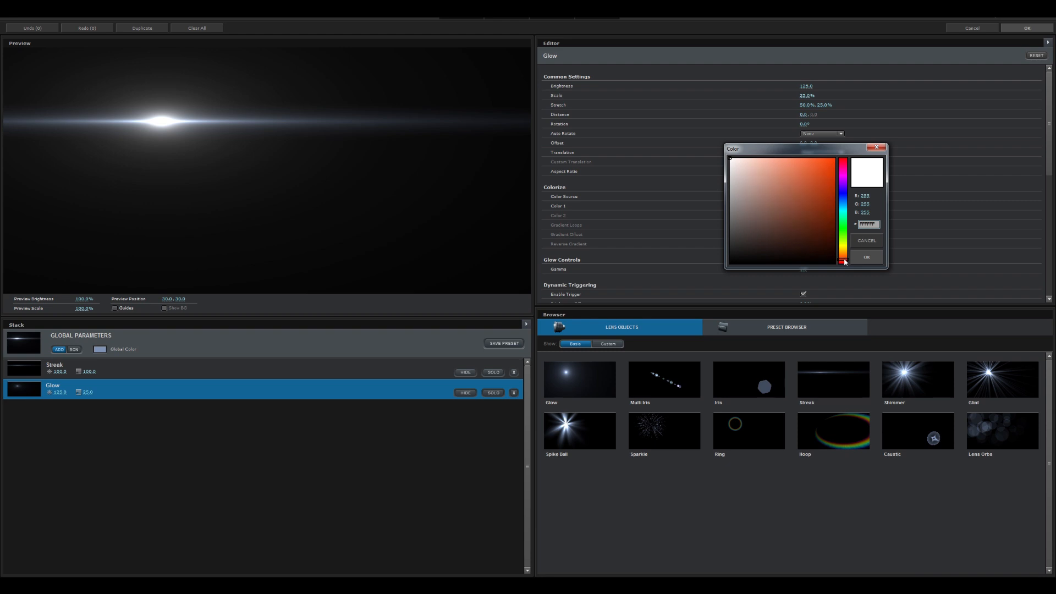
pyautogui.moveTo(753, 172)
pyautogui.mouseDown()
pyautogui.moveTo(736, 159)
pyautogui.moveTo(743, 145)
pyautogui.mouseUp()
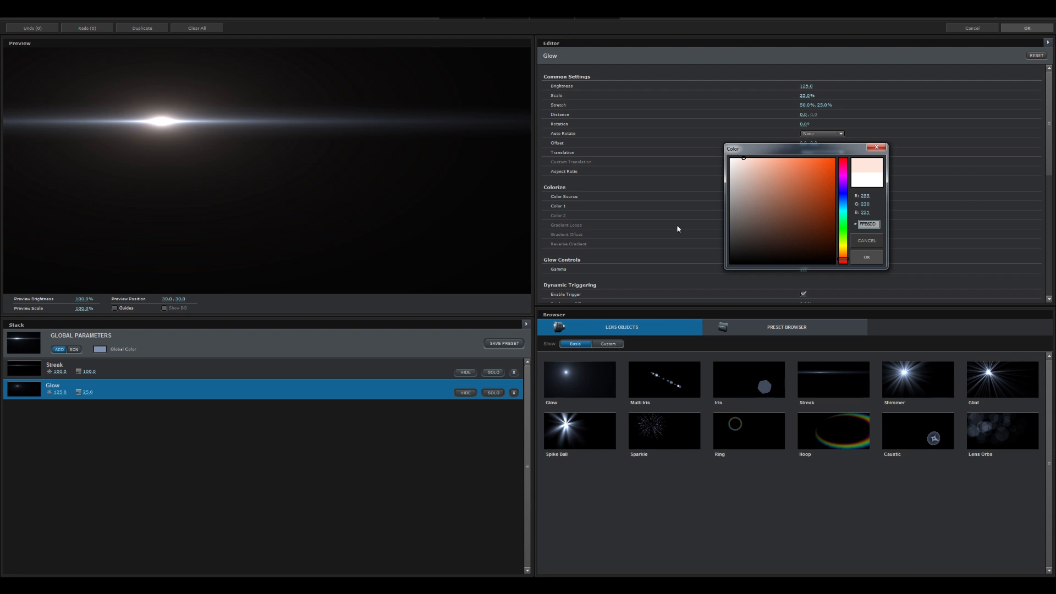
pyautogui.moveTo(727, 158); pyautogui.dragTo(744, 159)
pyautogui.click(873, 262)
# Colour the Streak element a pale orange, RGB 255, 220, 203, and accept the flare setup
pyautogui.click(236, 377)
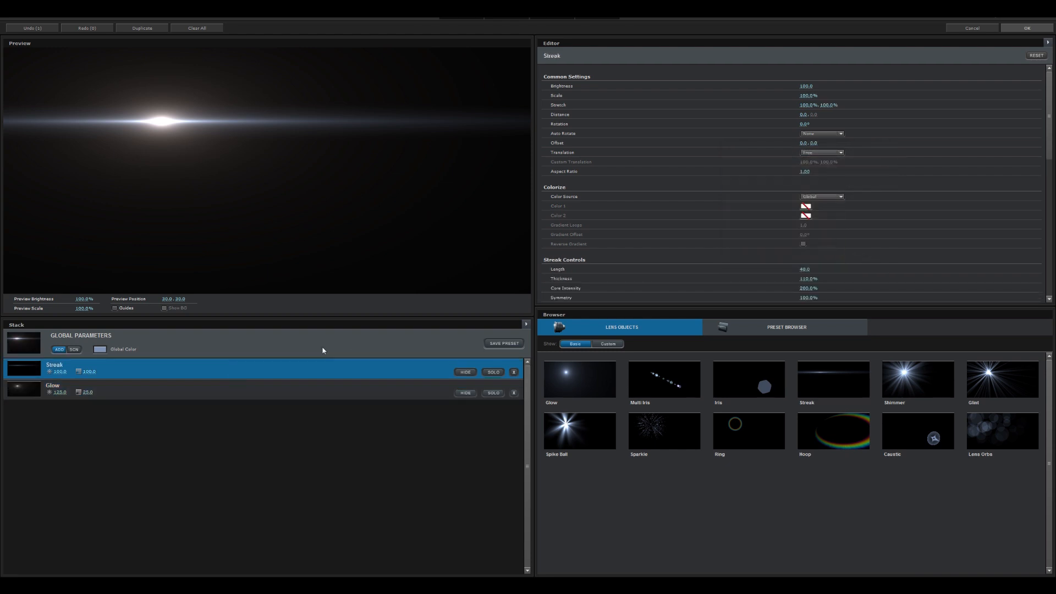
pyautogui.click(805, 207)
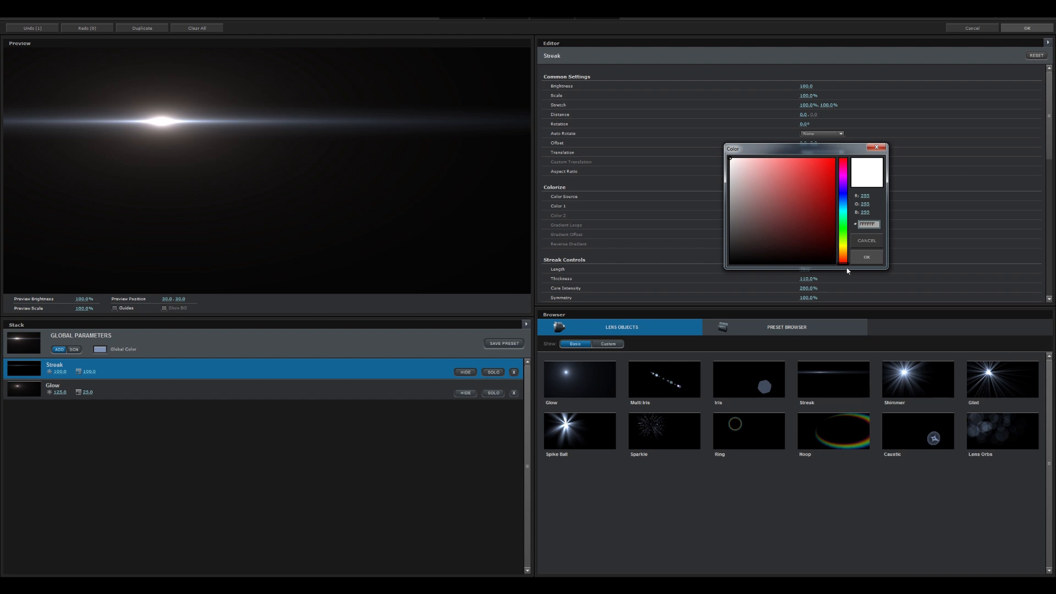
pyautogui.moveTo(843, 265); pyautogui.dragTo(843, 257)
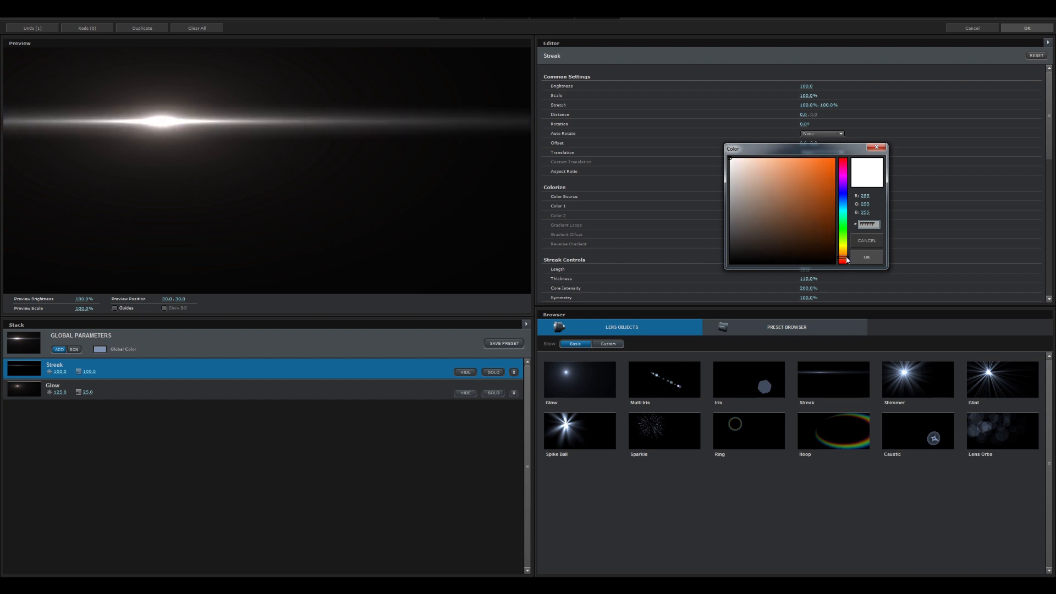
pyautogui.moveTo(844, 260); pyautogui.dragTo(844, 261)
pyautogui.moveTo(749, 173); pyautogui.dragTo(751, 159)
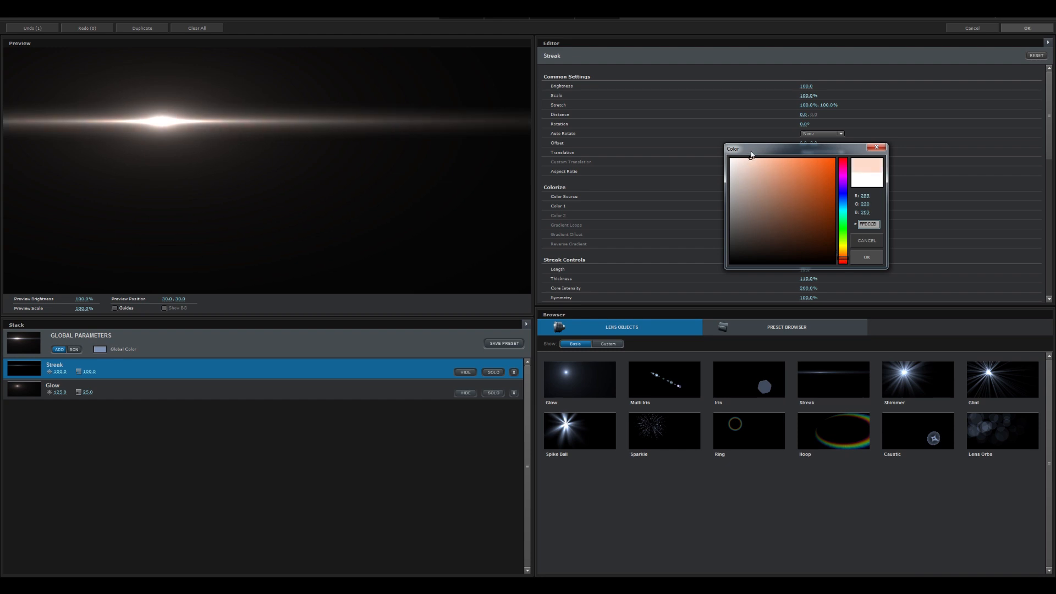
pyautogui.click(867, 257)
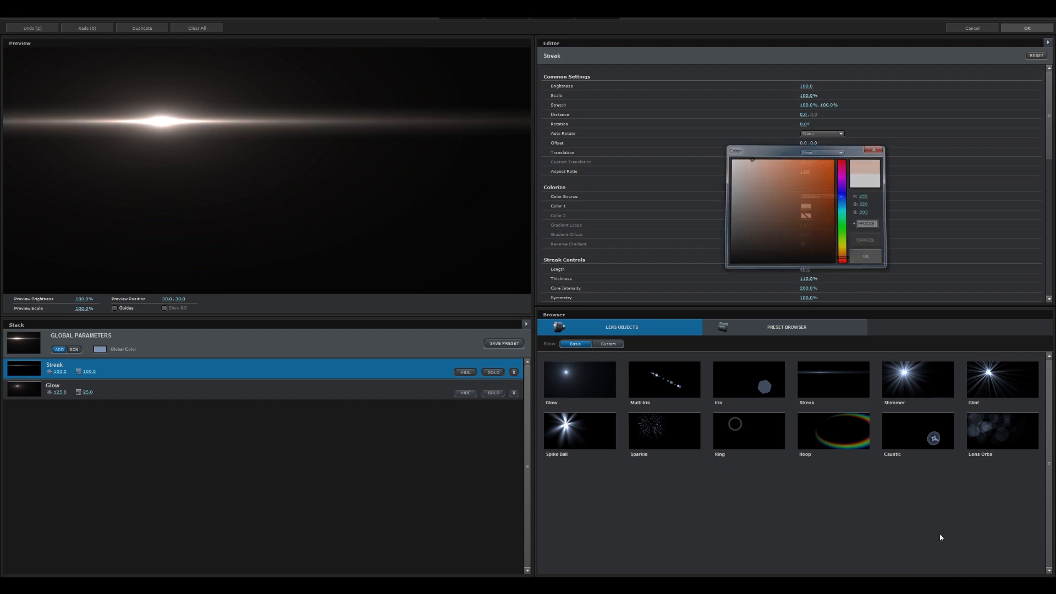
pyautogui.click(1030, 29)
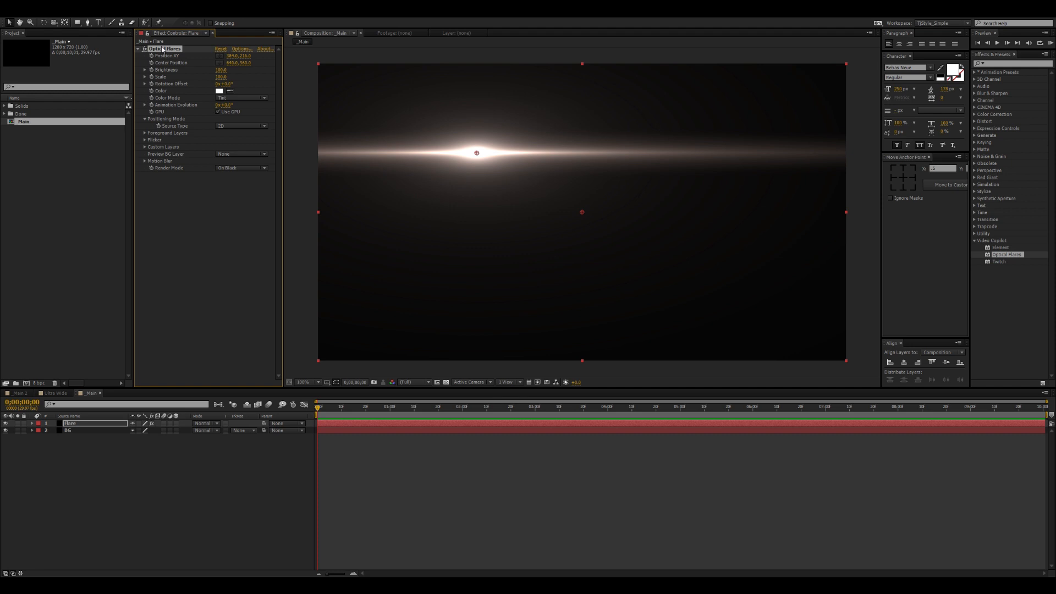
# Place the flare's position point on the frame's right edge, about 216 px down from the top
pyautogui.click(220, 56)
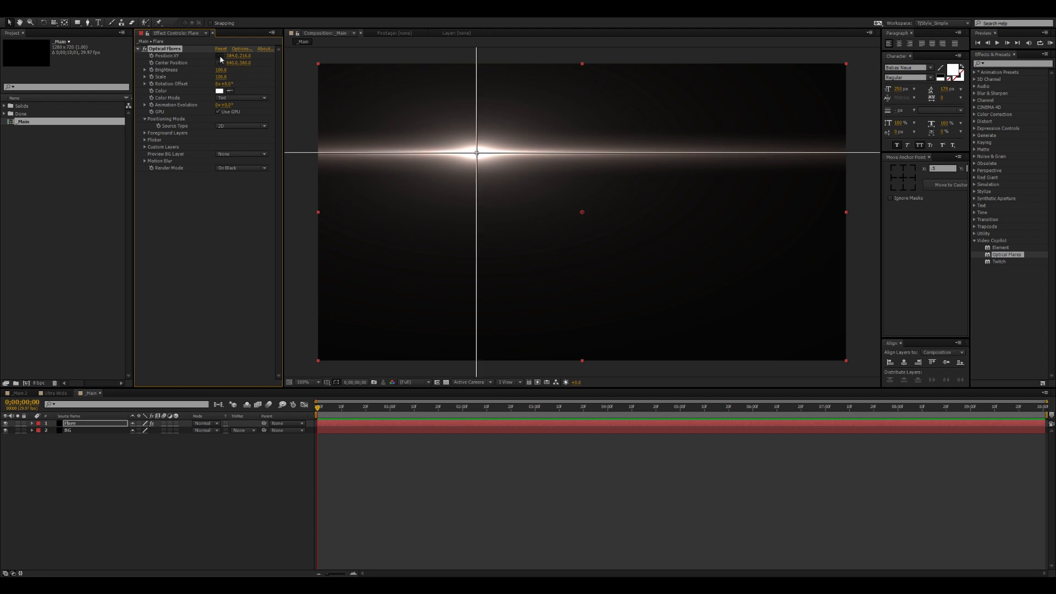
pyautogui.click(846, 142)
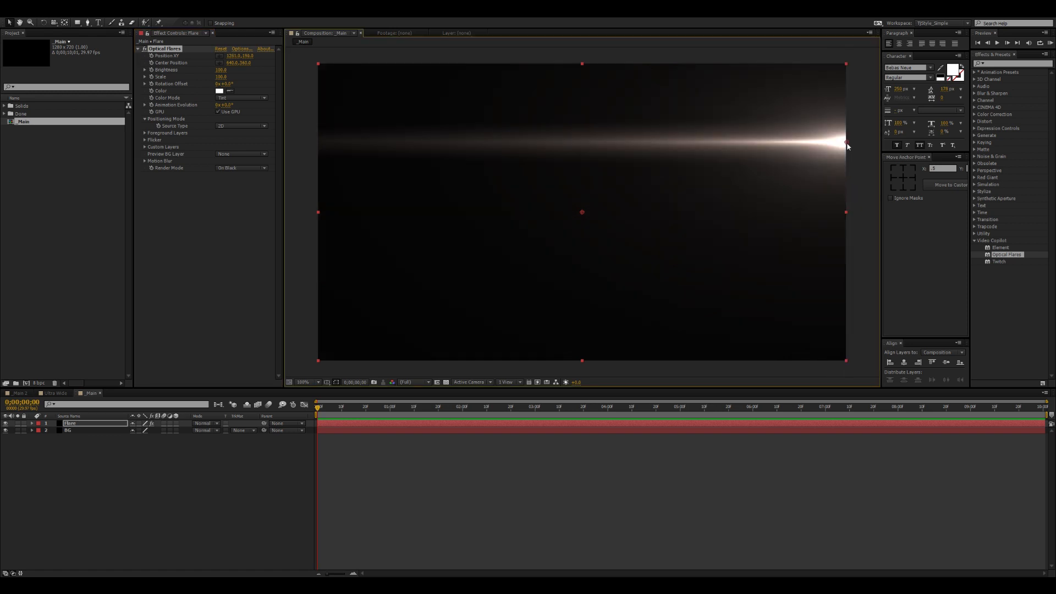
pyautogui.moveTo(848, 145); pyautogui.dragTo(847, 157)
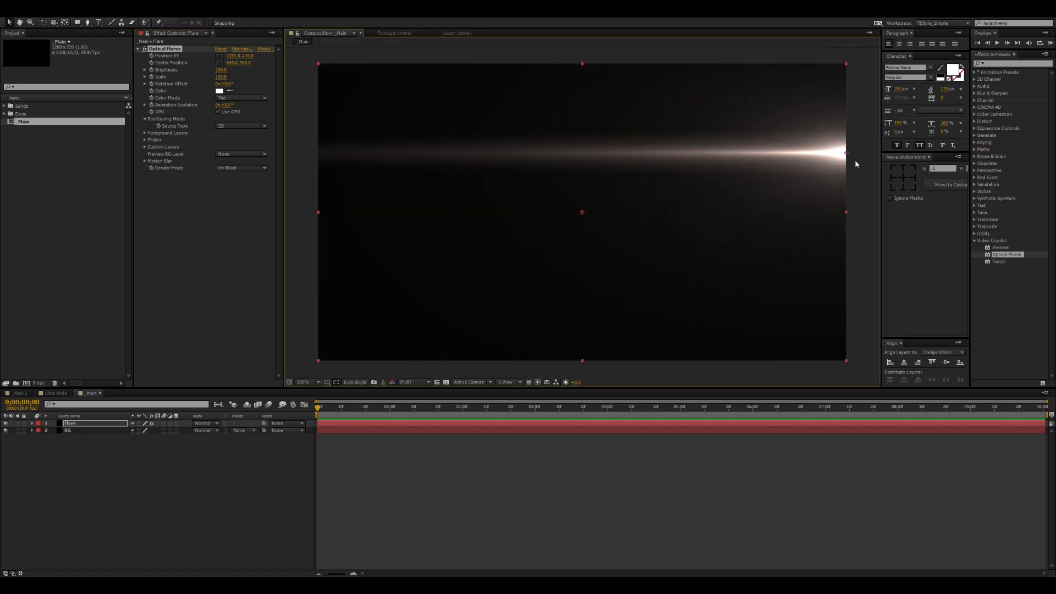
pyautogui.scroll(-1, 853, 180)
pyautogui.click(839, 182)
pyautogui.scroll(1, 839, 181)
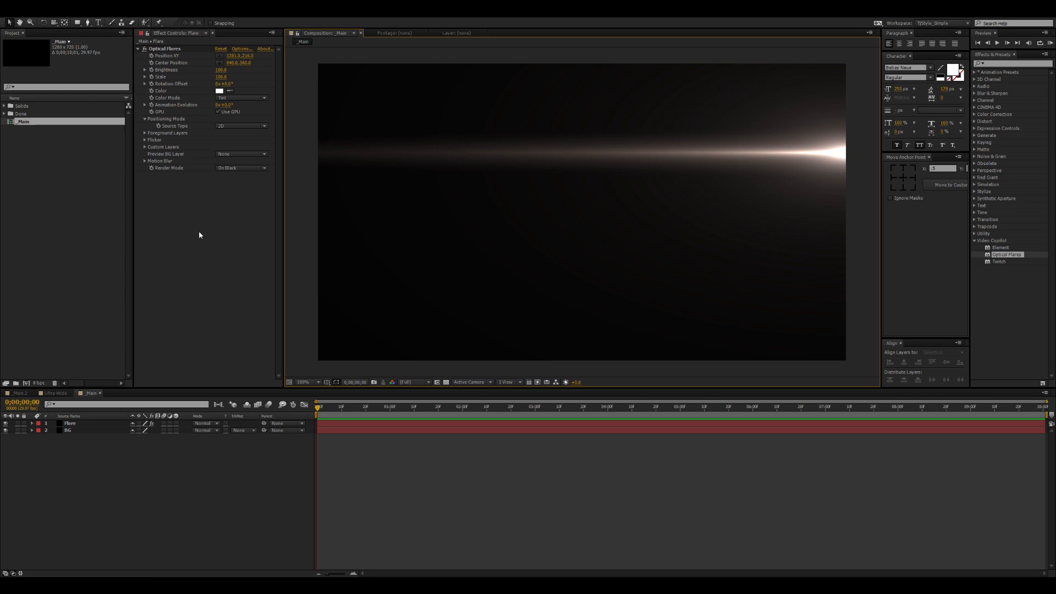
# Reopen the flare setup, apply the Specks lens texture globally and test it by moving the preview light across the frame
pyautogui.click(222, 52)
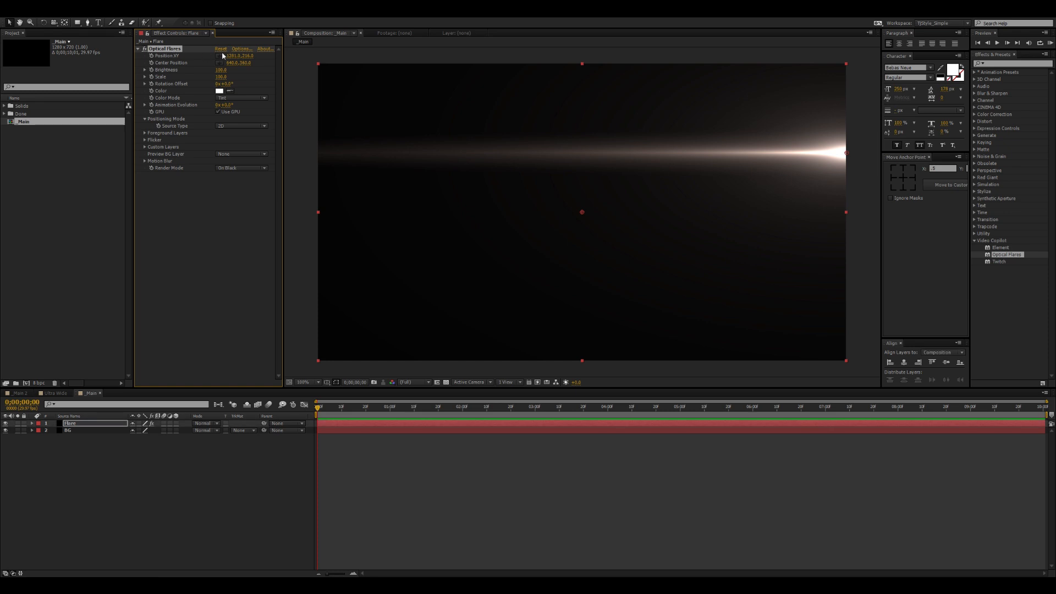
pyautogui.click(241, 49)
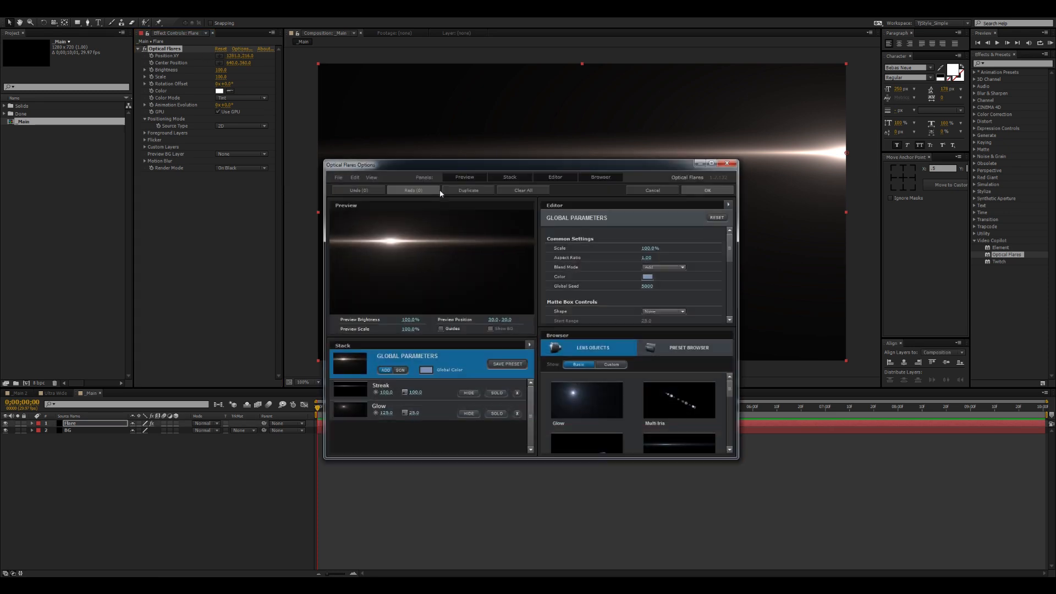
pyautogui.doubleClick(463, 166)
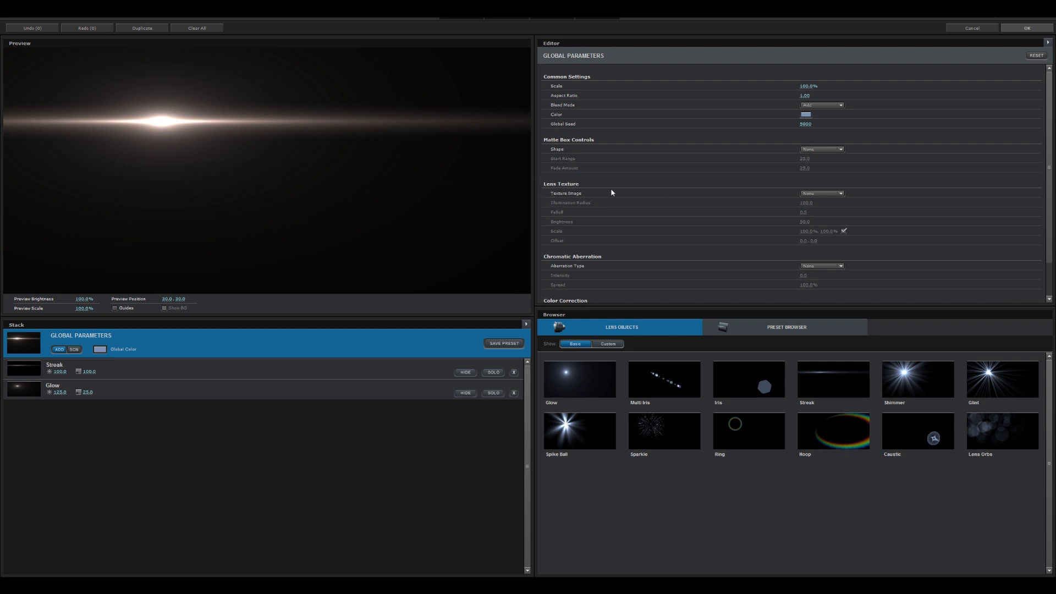
pyautogui.click(812, 196)
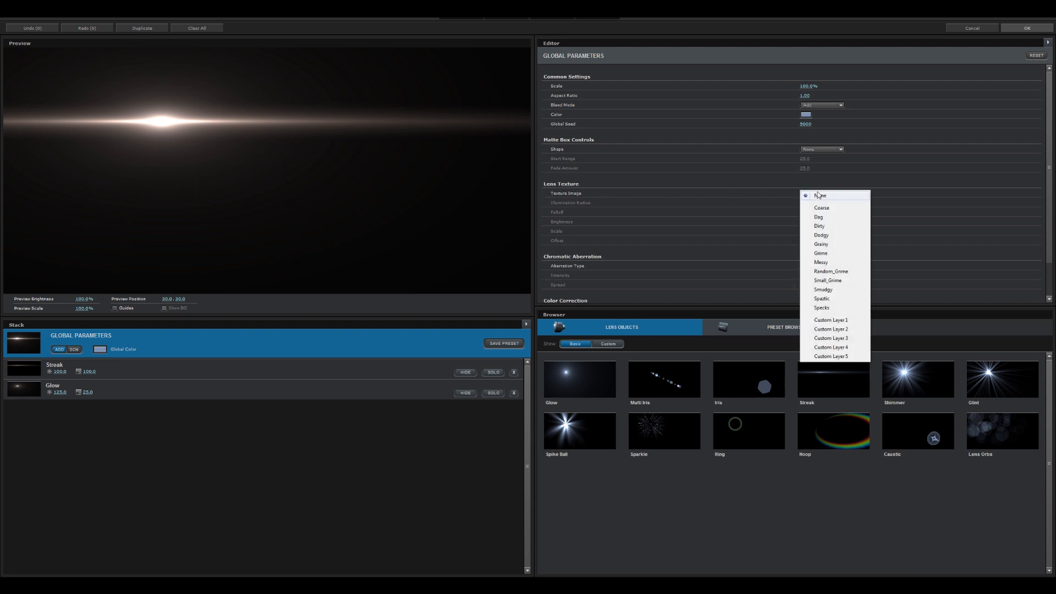
pyautogui.click(820, 309)
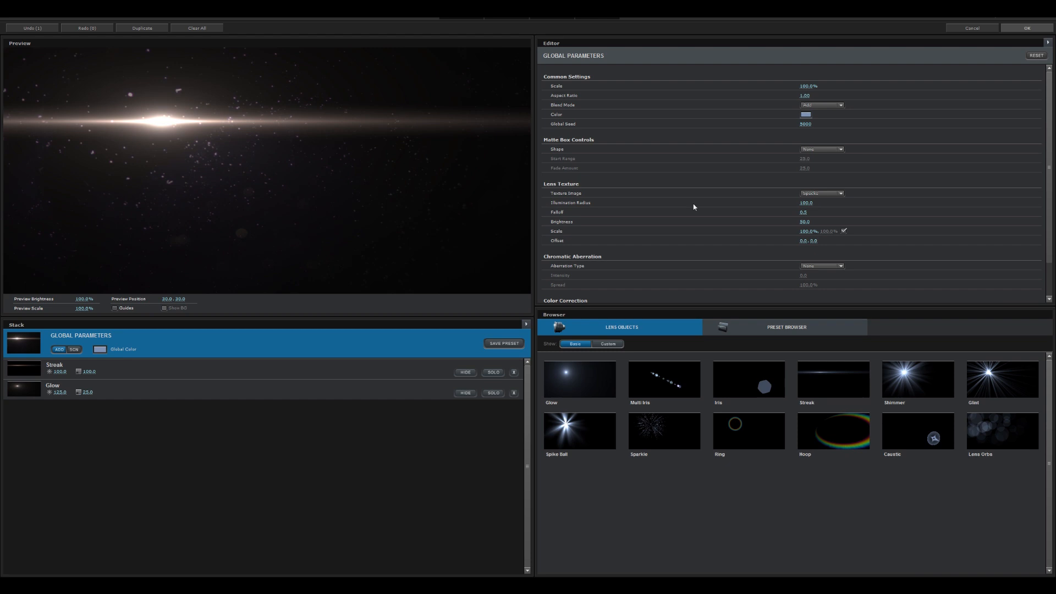
pyautogui.moveTo(181, 133); pyautogui.dragTo(508, 124)
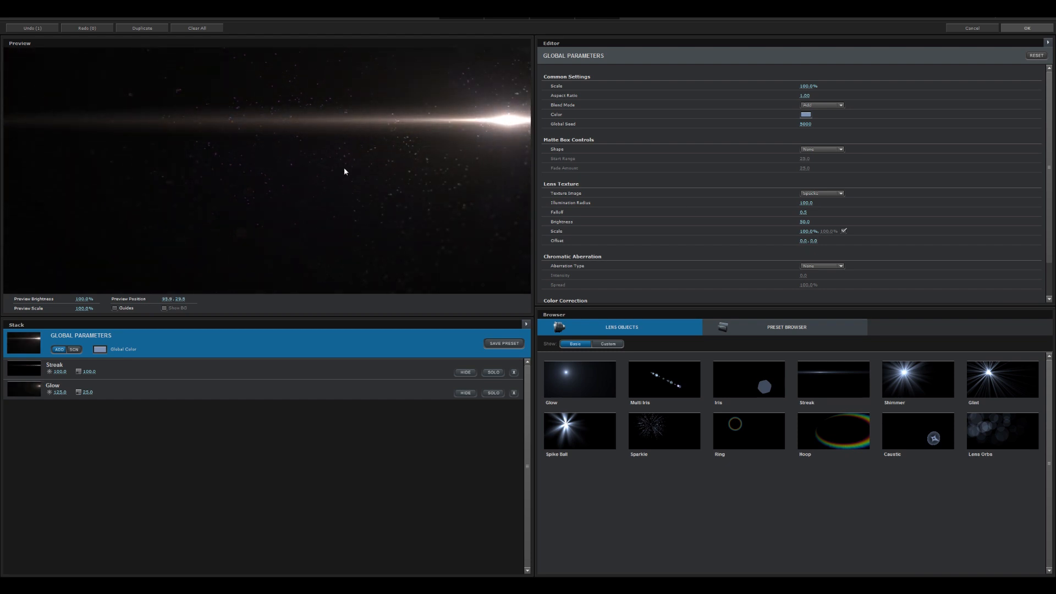
pyautogui.moveTo(517, 124); pyautogui.dragTo(256, 122)
# Try the Coarse and Dag lens textures, checking Dag with the preview light near the right edge
pyautogui.click(828, 194)
pyautogui.click(822, 207)
pyautogui.click(825, 193)
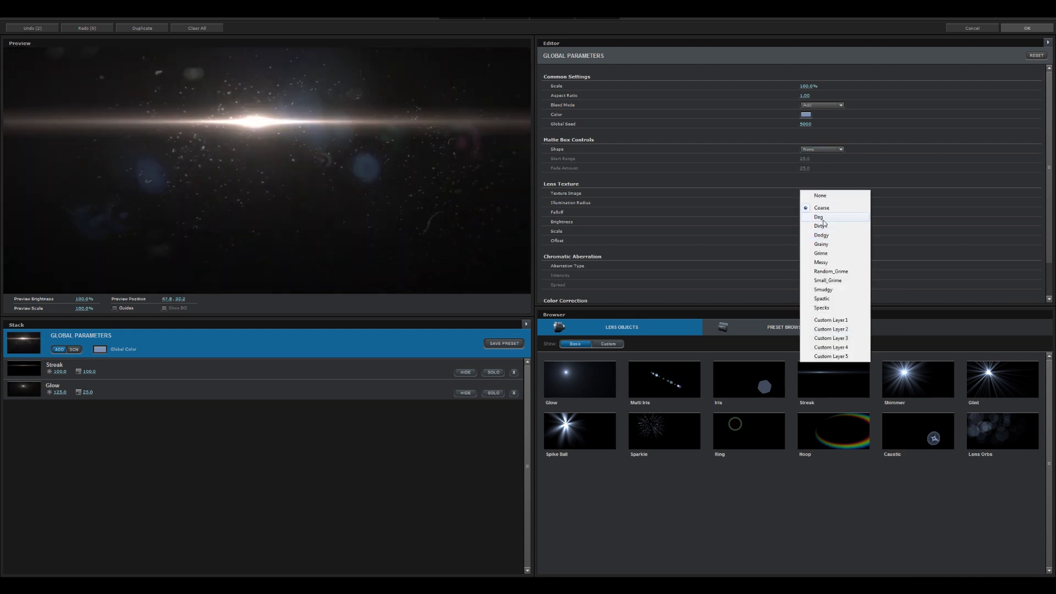
pyautogui.click(823, 218)
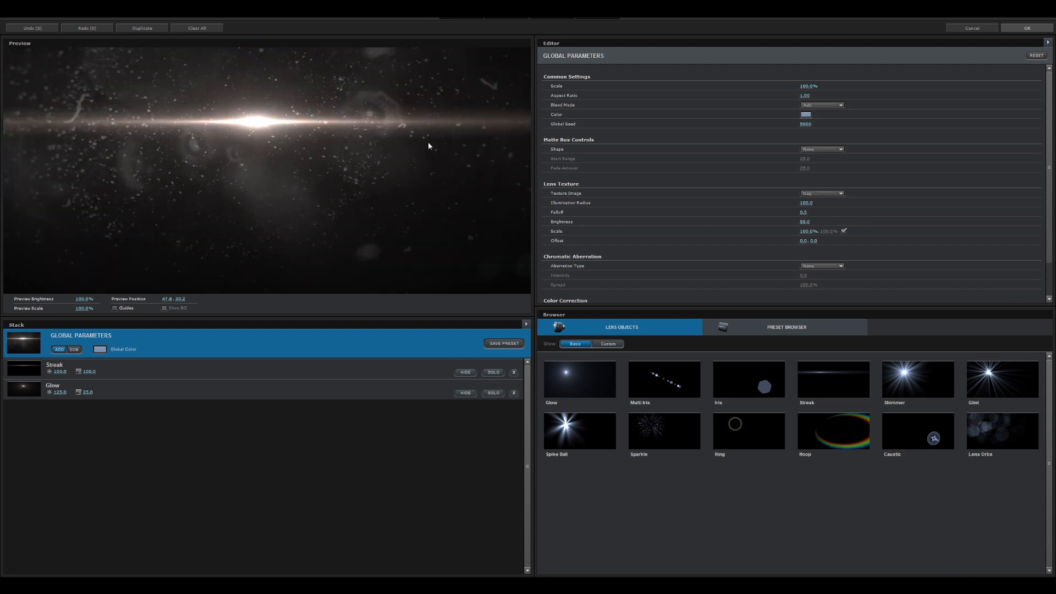
pyautogui.moveTo(283, 132); pyautogui.dragTo(509, 126)
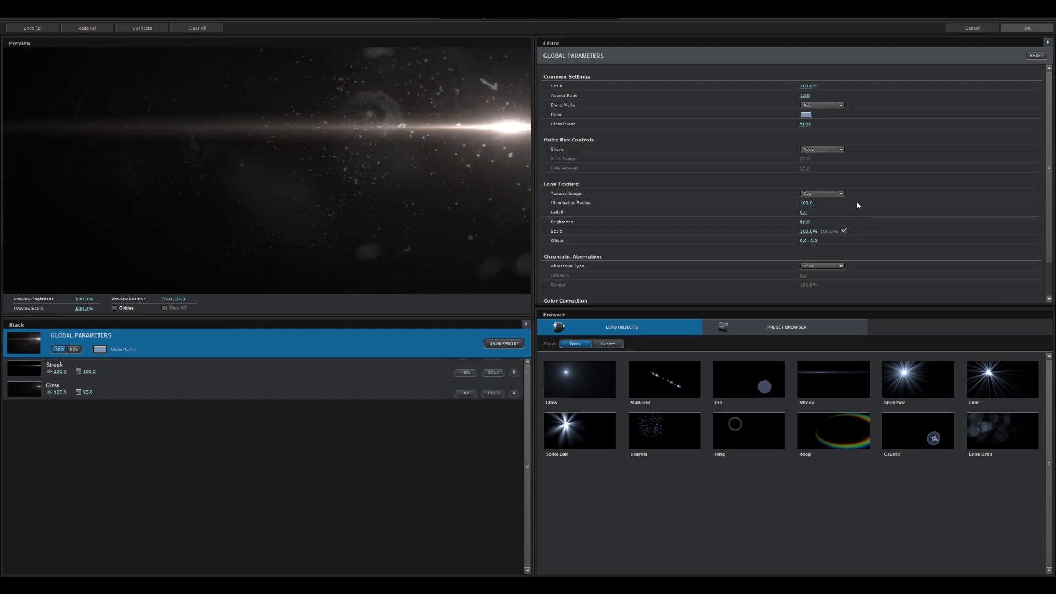
# Set the lens texture back to Specks and accept the flare setup
pyautogui.click(823, 195)
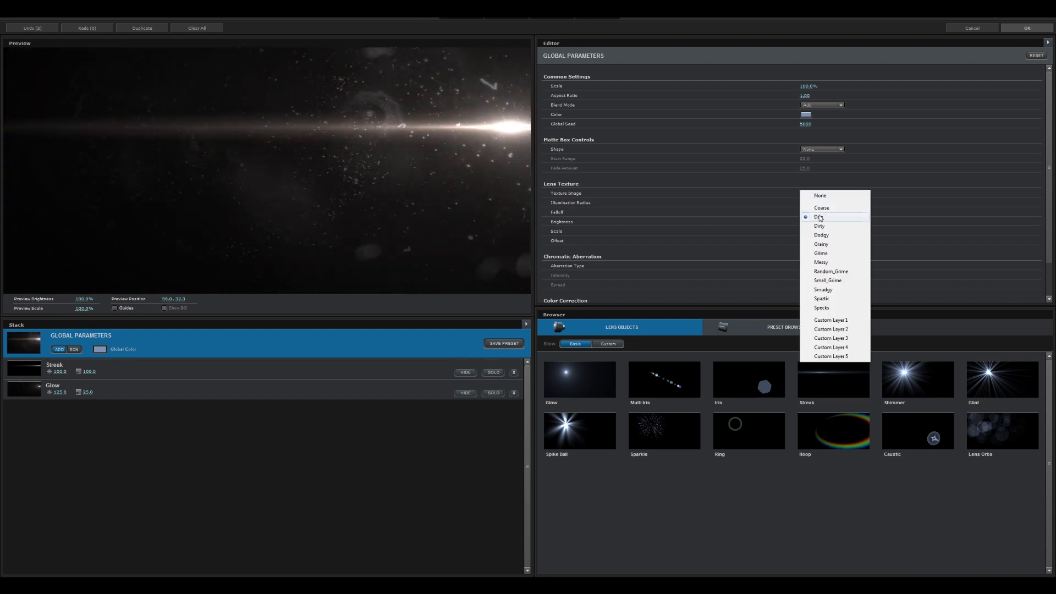
pyautogui.click(825, 308)
pyautogui.click(1027, 28)
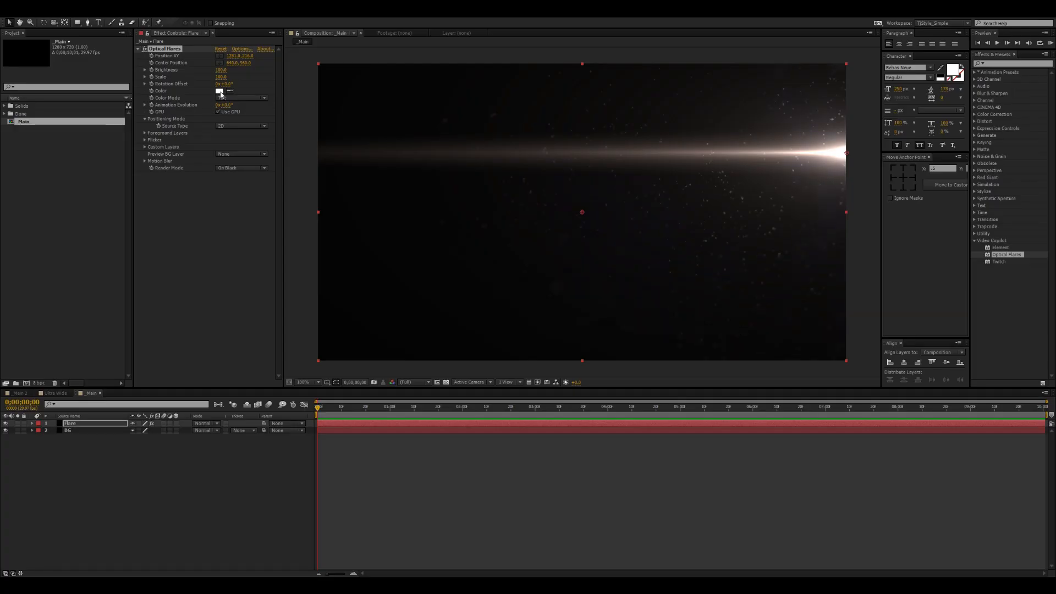
# Tint the overall Optical Flares colour a very pale orange-white with about 2% saturation
pyautogui.scroll(1, 784, 166)
pyautogui.press('space')
pyautogui.moveTo(785, 181); pyautogui.dragTo(600, 295)
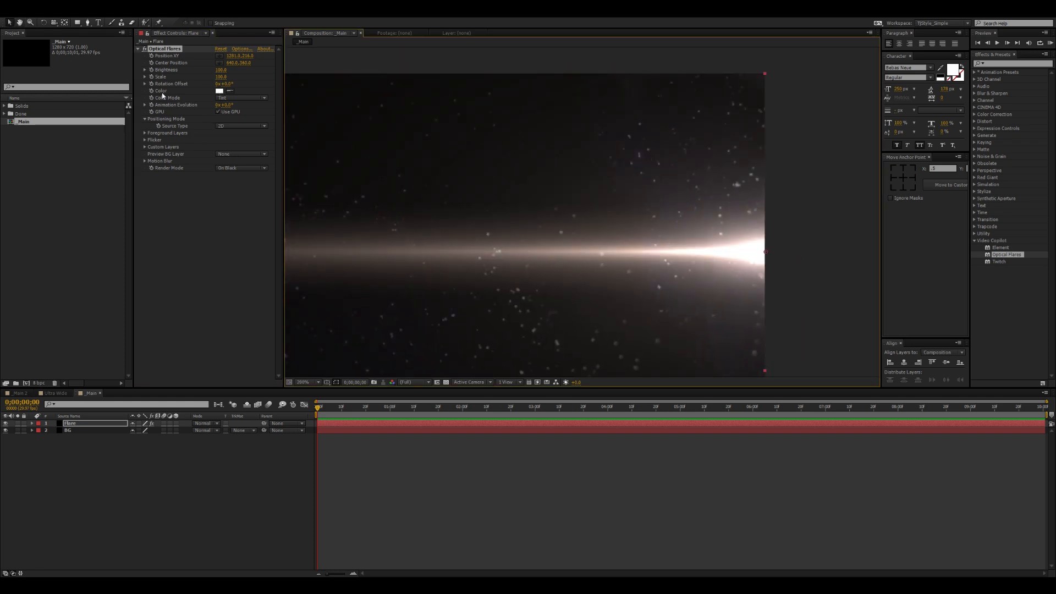
pyautogui.click(220, 91)
pyautogui.click(269, 391)
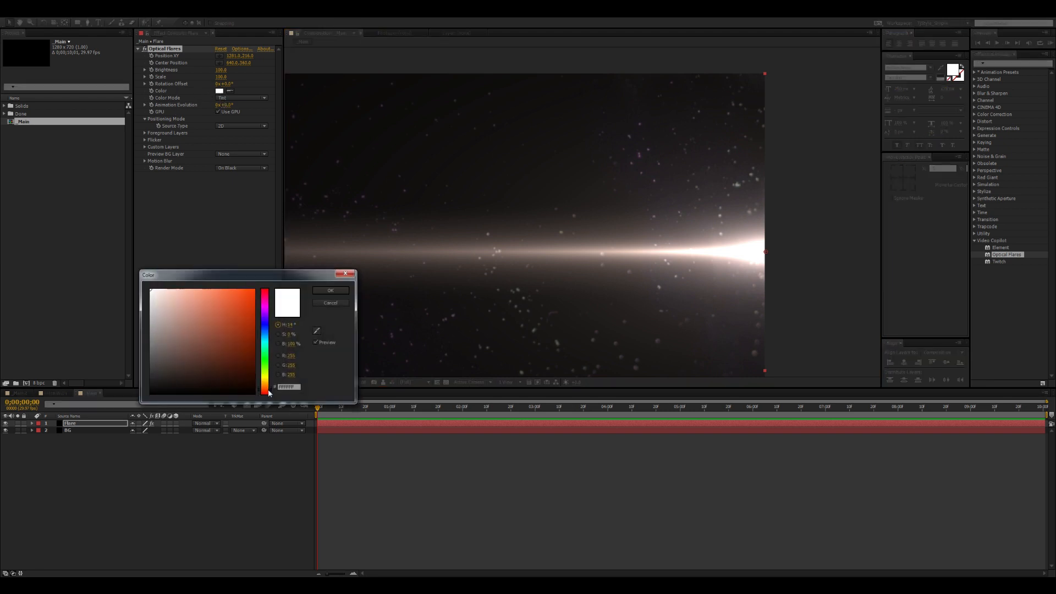
pyautogui.moveTo(169, 290); pyautogui.dragTo(158, 255)
pyautogui.click(331, 290)
pyautogui.moveTo(515, 289); pyautogui.dragTo(683, 209)
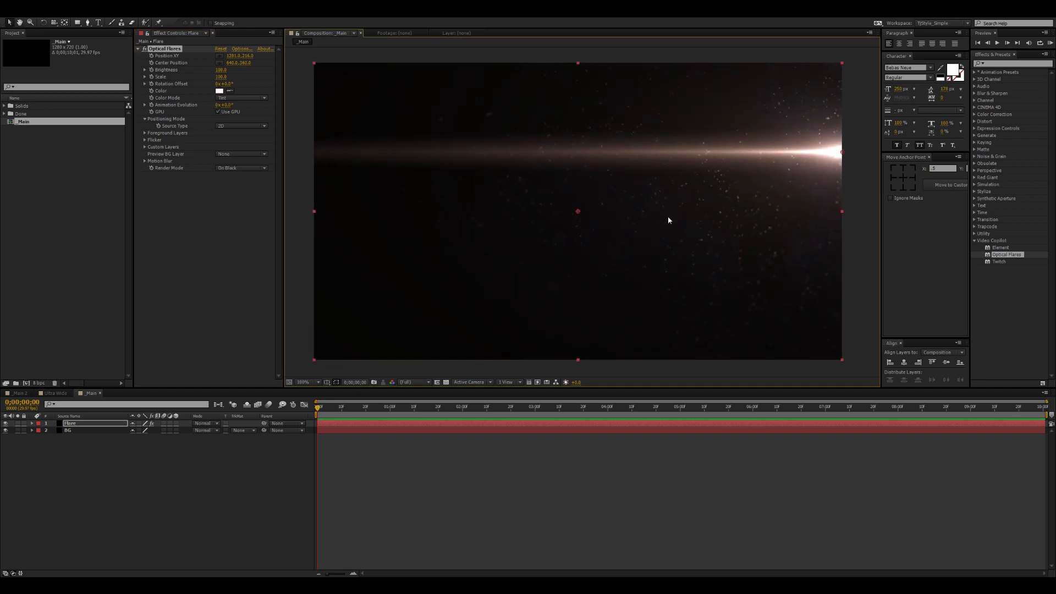
pyautogui.click(219, 91)
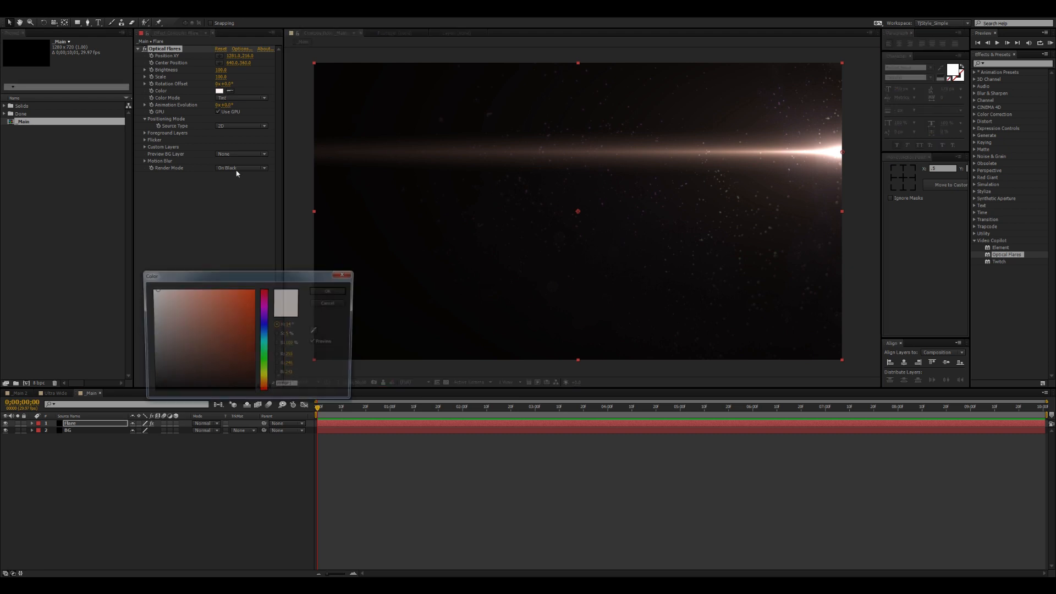
pyautogui.moveTo(153, 289); pyautogui.dragTo(153, 288)
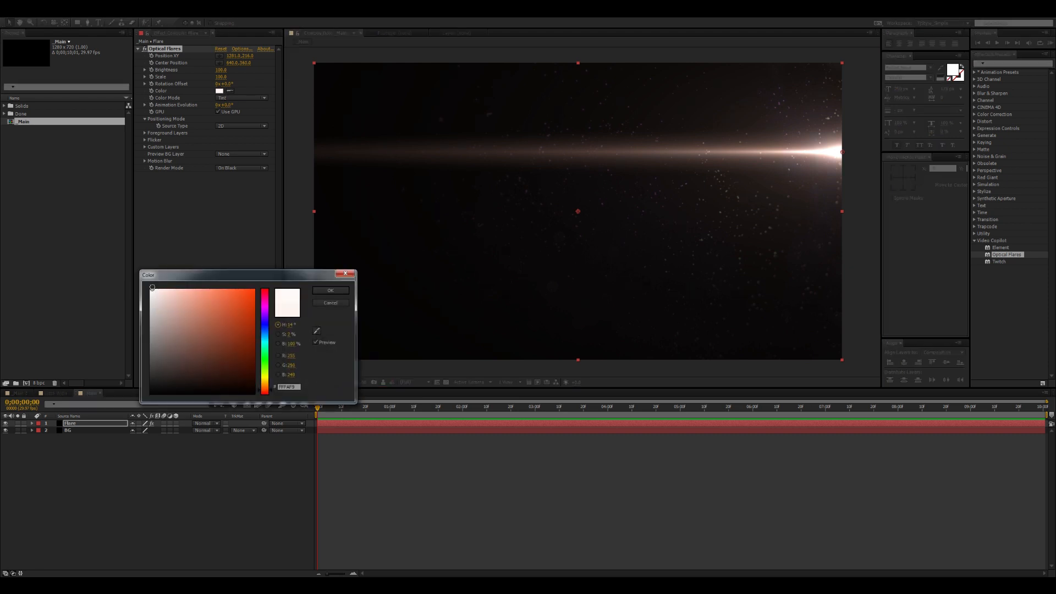
pyautogui.click(331, 291)
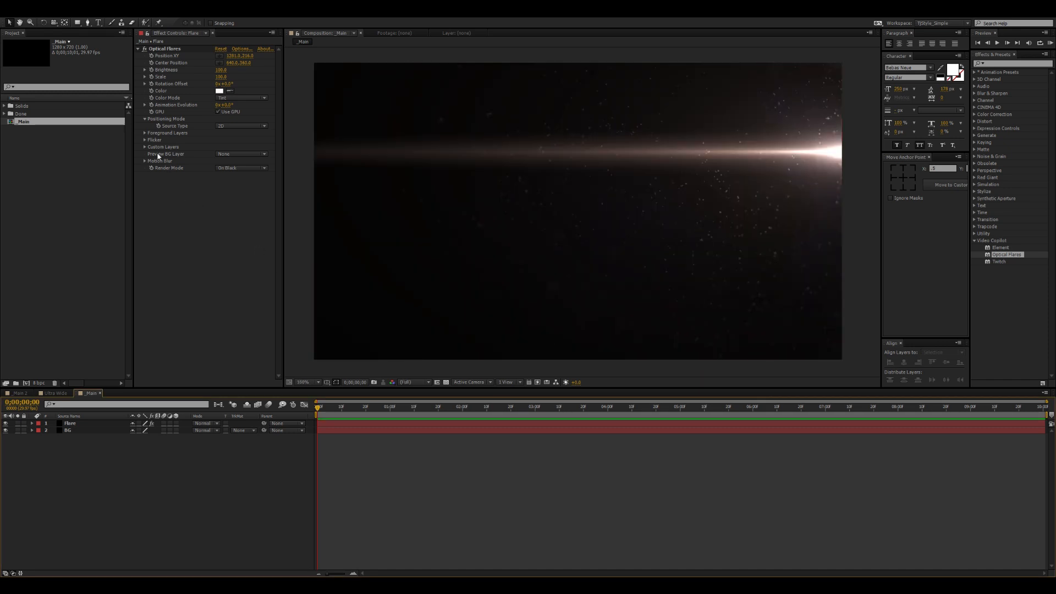
# Set the flare's flicker speed to 75 and amount to 25, and preview the flickering light
pyautogui.click(146, 140)
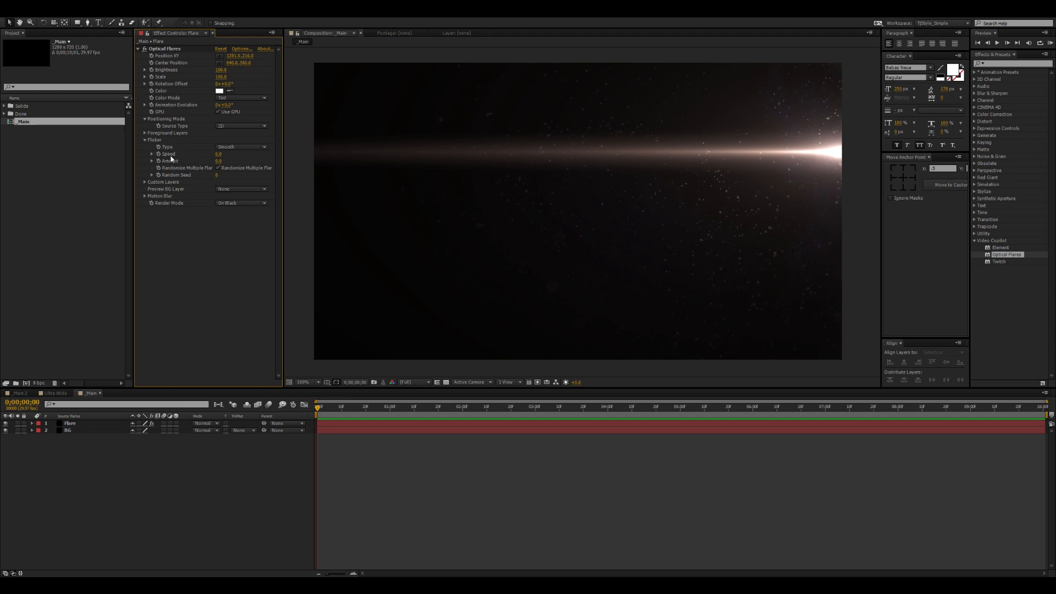
pyautogui.click(219, 154)
pyautogui.press('Tab')
pyautogui.write('25')
pyautogui.press('Return')
pyautogui.press('space')
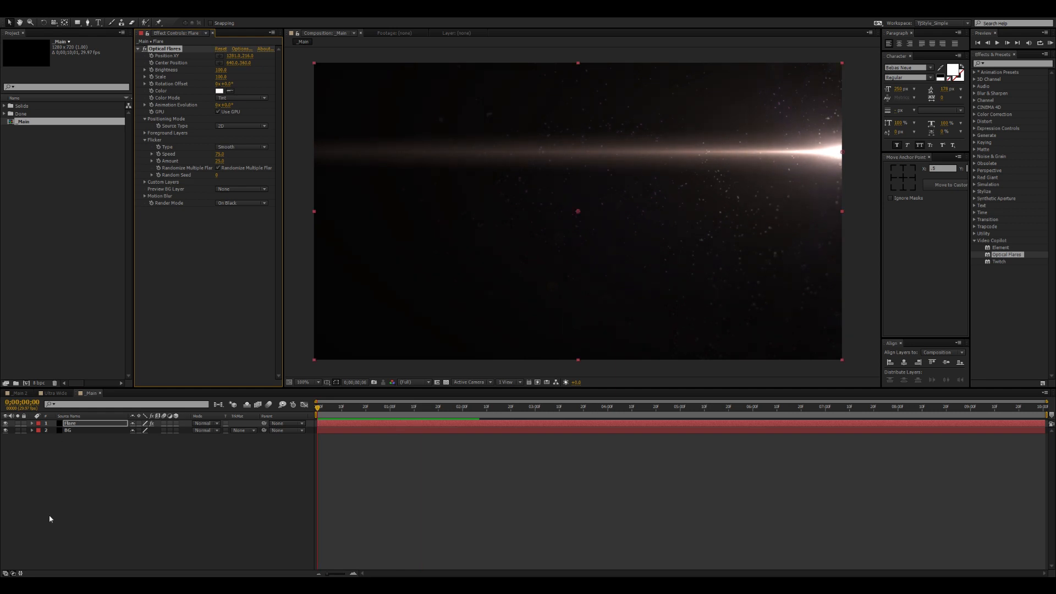
pyautogui.click(62, 534)
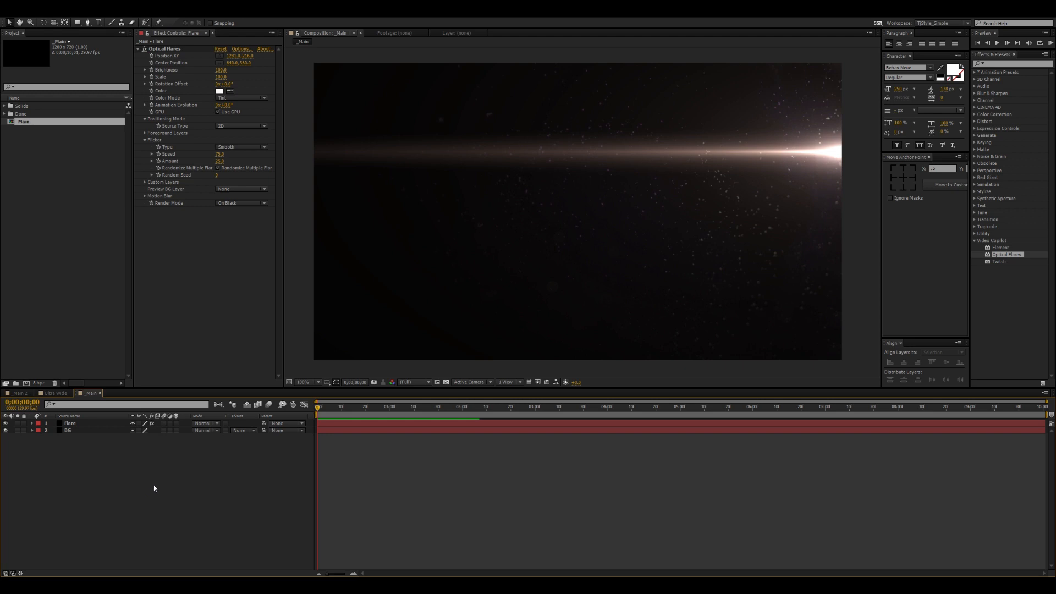
# Duplicate the Flare layer, rename the copy Flare_02 and rotate it 180 degrees
pyautogui.click(94, 424)
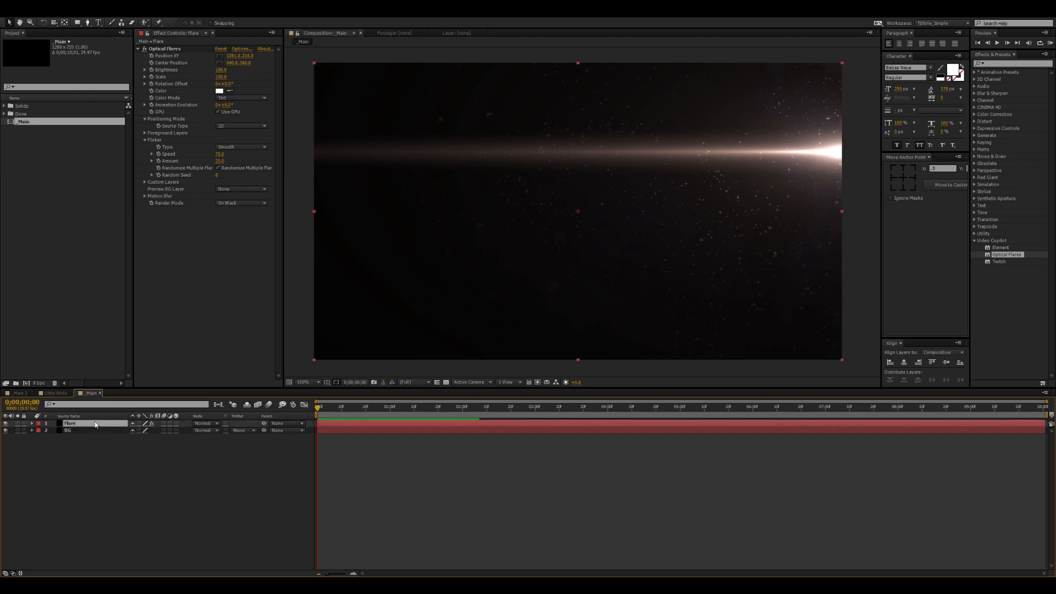
pyautogui.hotkey('ctrl', 'd')
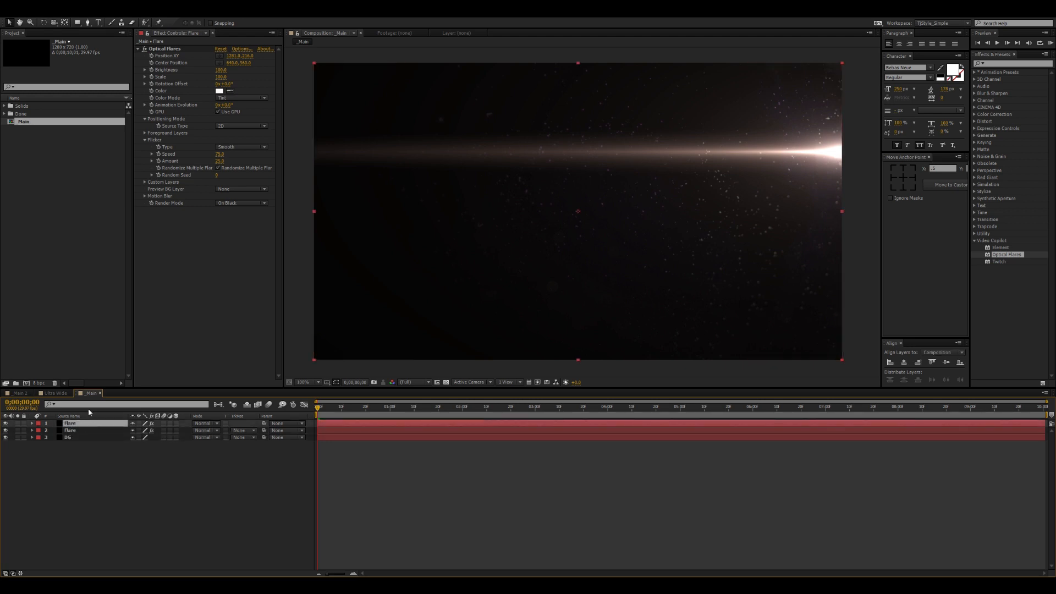
pyautogui.press('Return')
pyautogui.press('Return')
pyautogui.press('r')
pyautogui.click(144, 430)
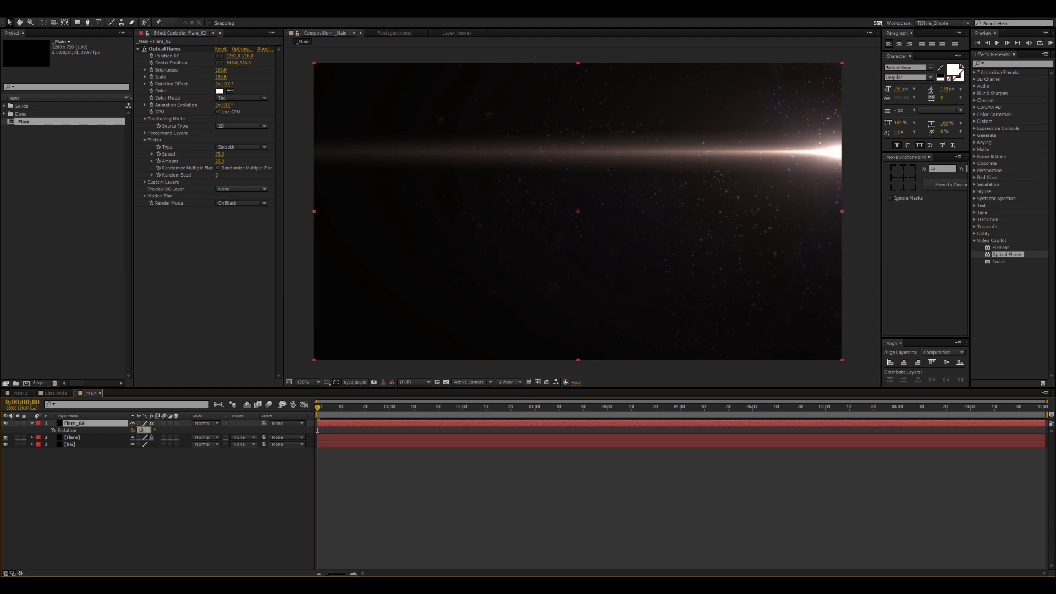
pyautogui.write('180')
pyautogui.press('Return')
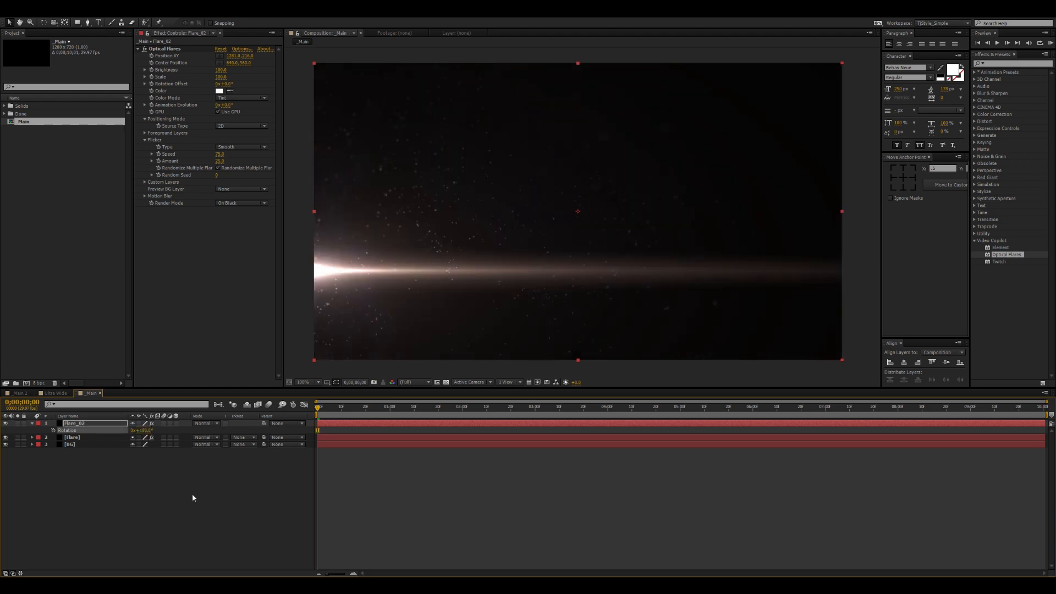
# Set the blending mode of both flare layers to Add
pyautogui.click(92, 424)
pyautogui.keyDown('shift'); pyautogui.click(81, 441); pyautogui.keyUp('shift')
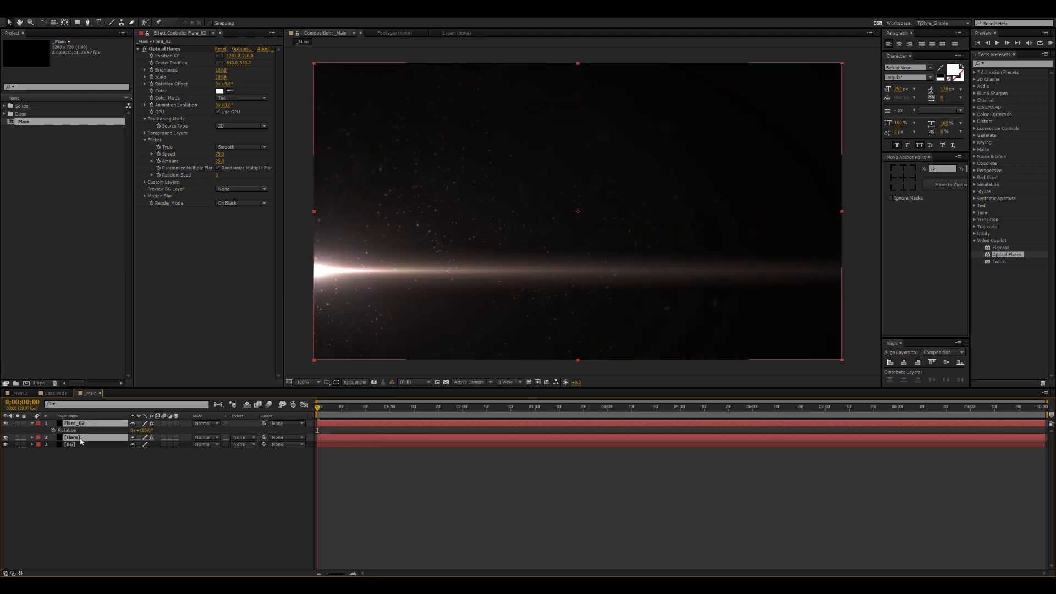
pyautogui.click(204, 437)
pyautogui.click(220, 145)
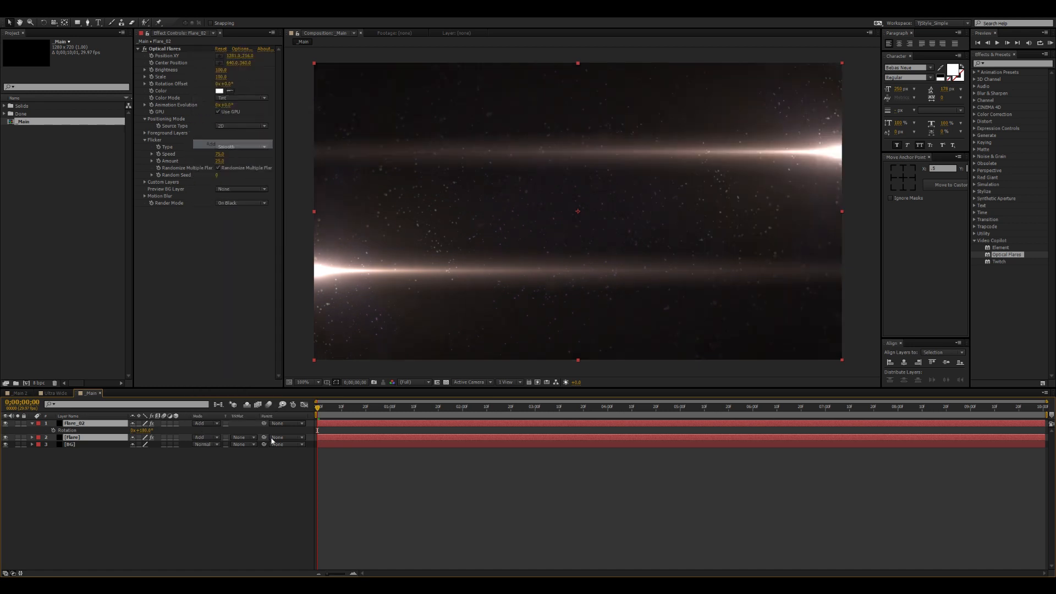
pyautogui.click(251, 491)
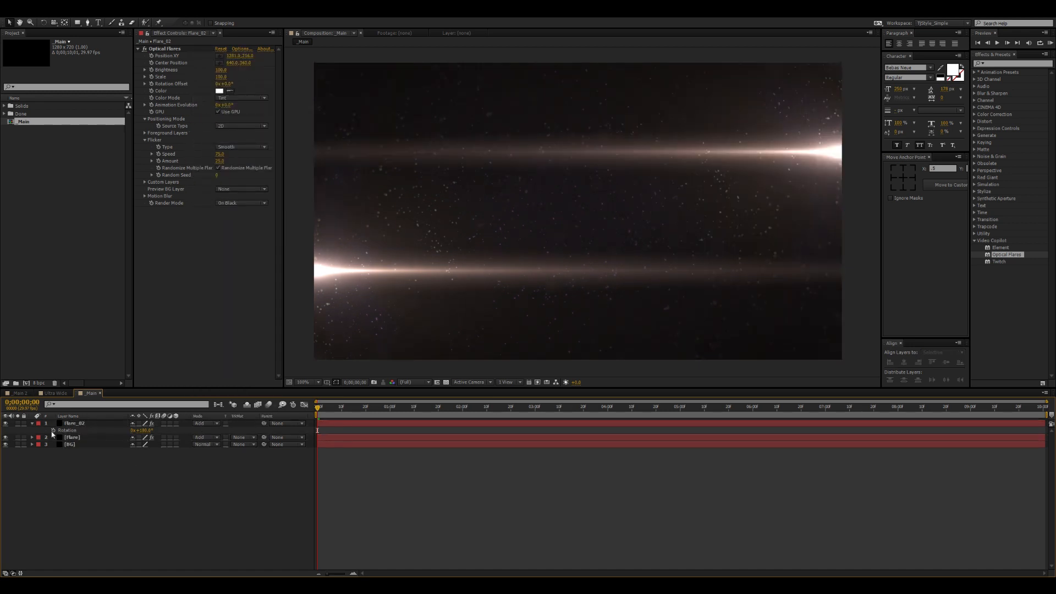
# Set the Flare_02 Optical Flares brightness to 50 and scale to 25
pyautogui.click(85, 421)
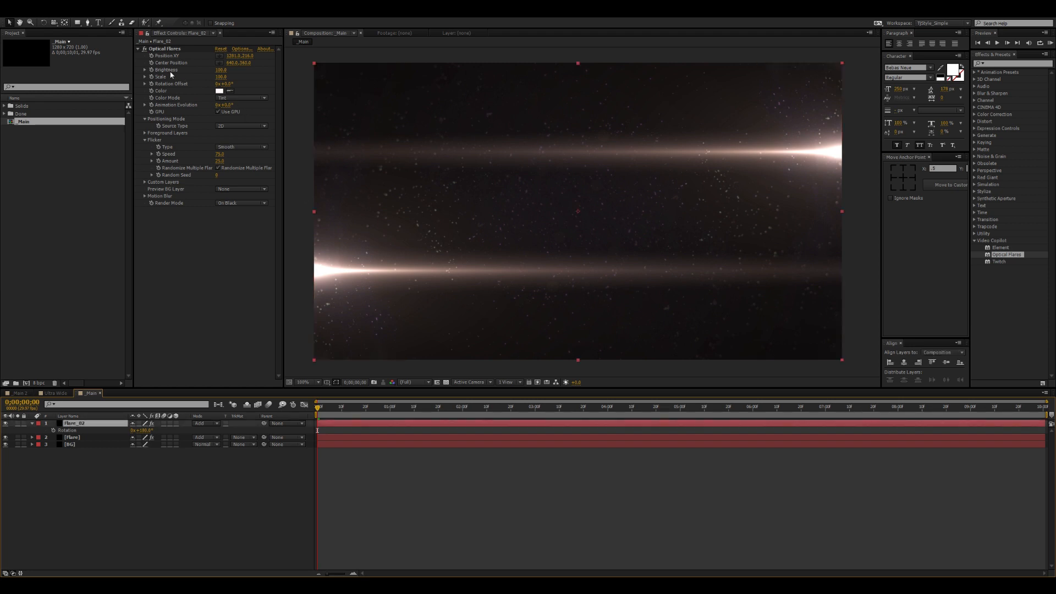
pyautogui.click(221, 70)
pyautogui.write('50')
pyautogui.press('Tab')
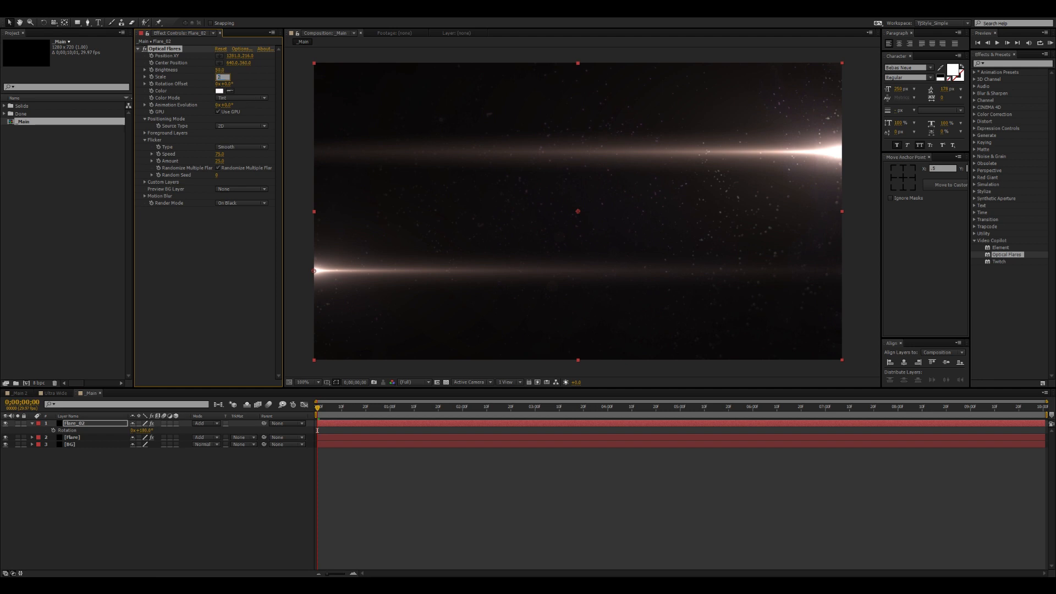
pyautogui.press('Return')
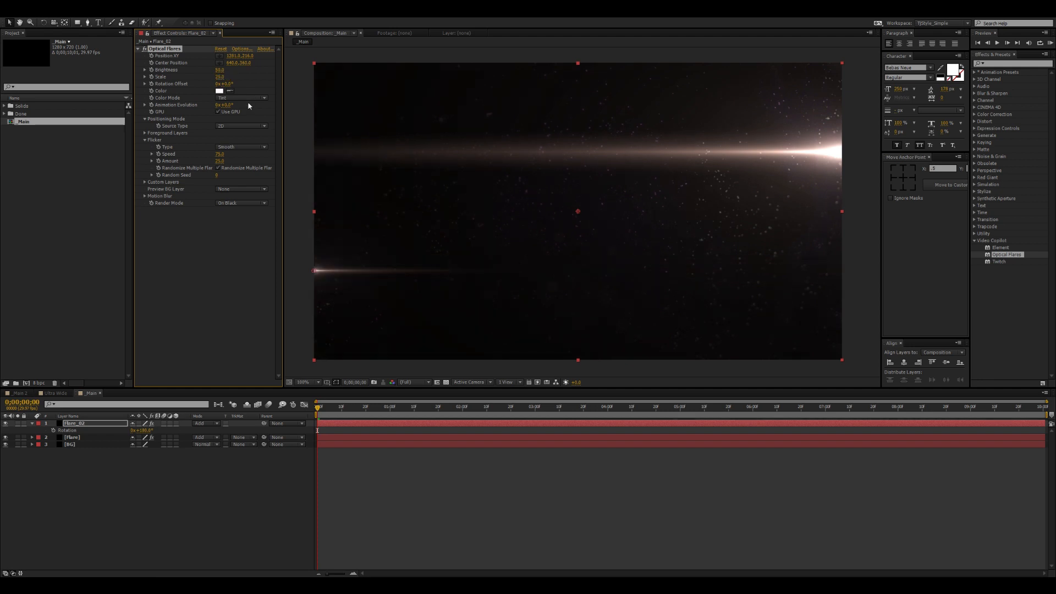
pyautogui.click(462, 441)
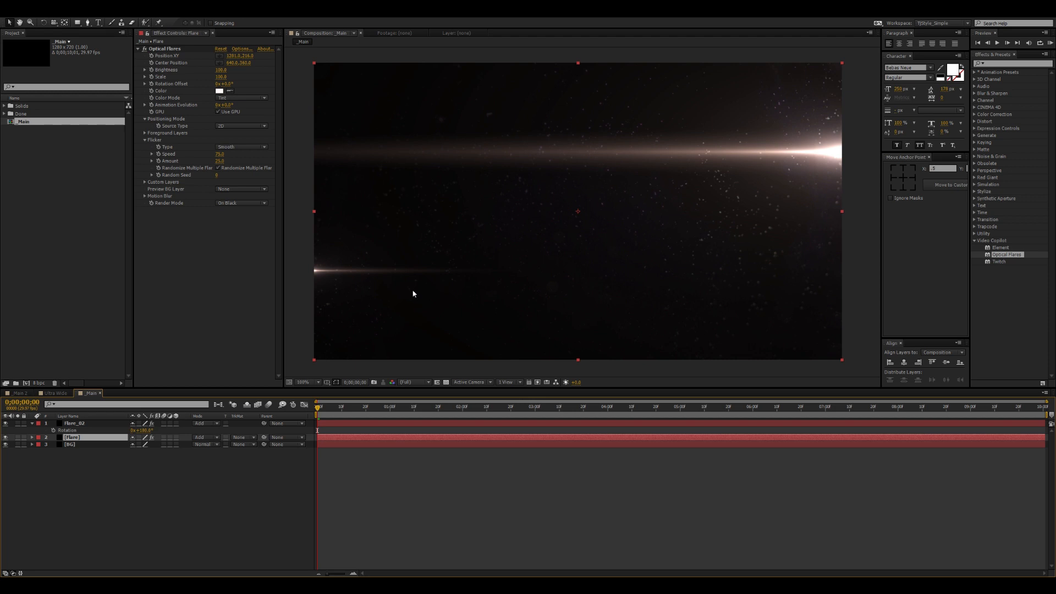
pyautogui.click(33, 481)
pyautogui.click(83, 423)
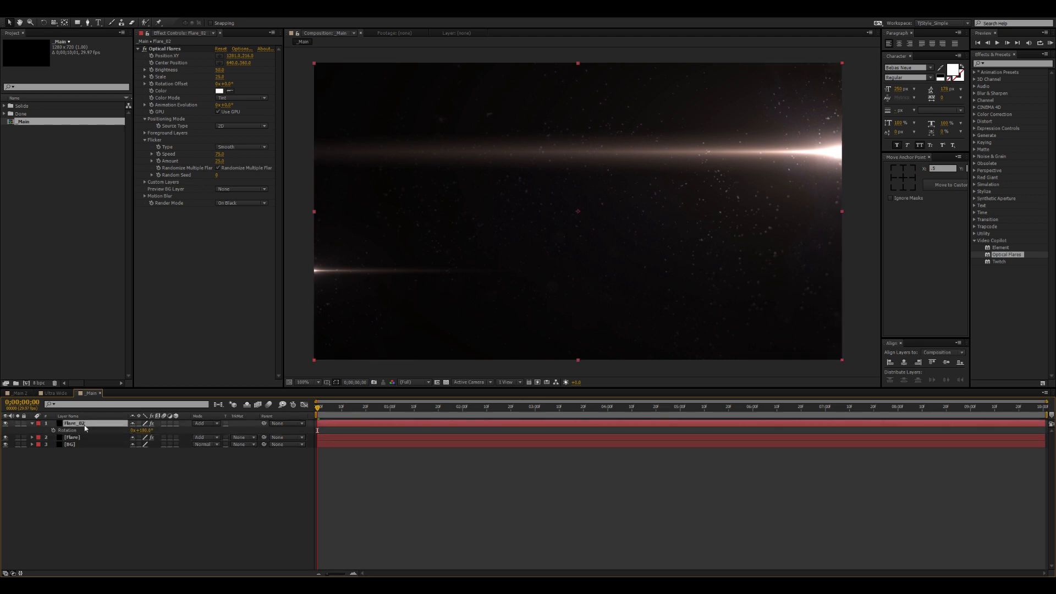
pyautogui.hotkey('ctrl', 'd')
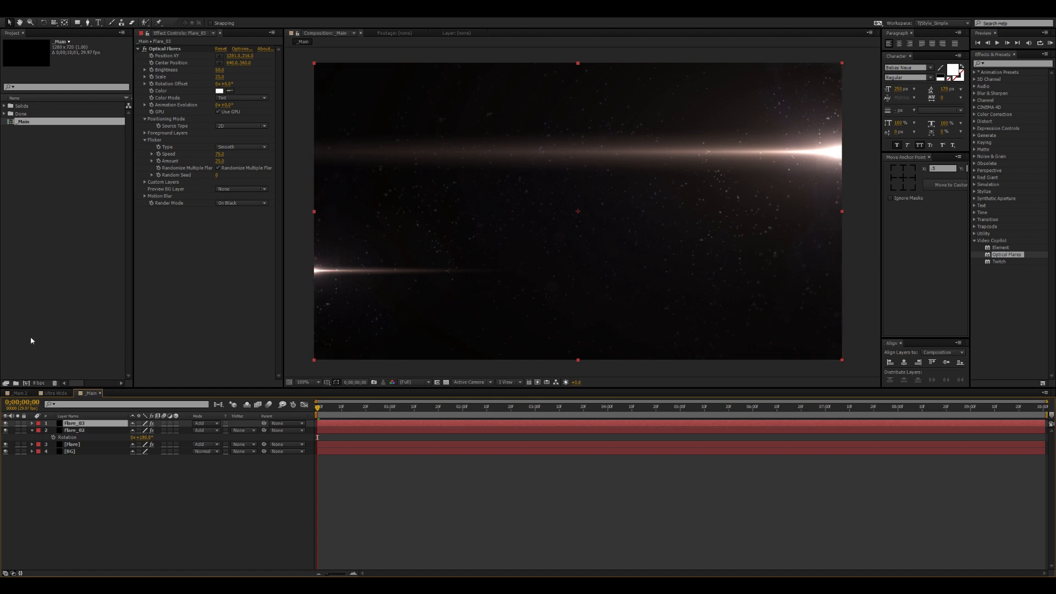
pyautogui.press('Delete')
# Add a text layer reading TITLE DESIGN just above the small lower flare
pyautogui.hotkey('ctrl', 't')
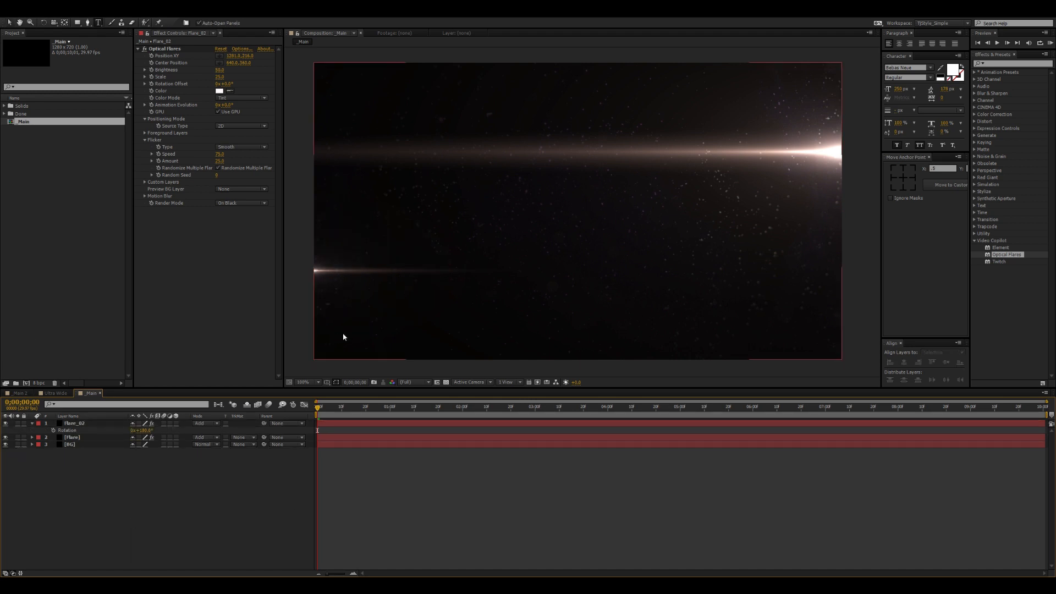
pyautogui.click(396, 269)
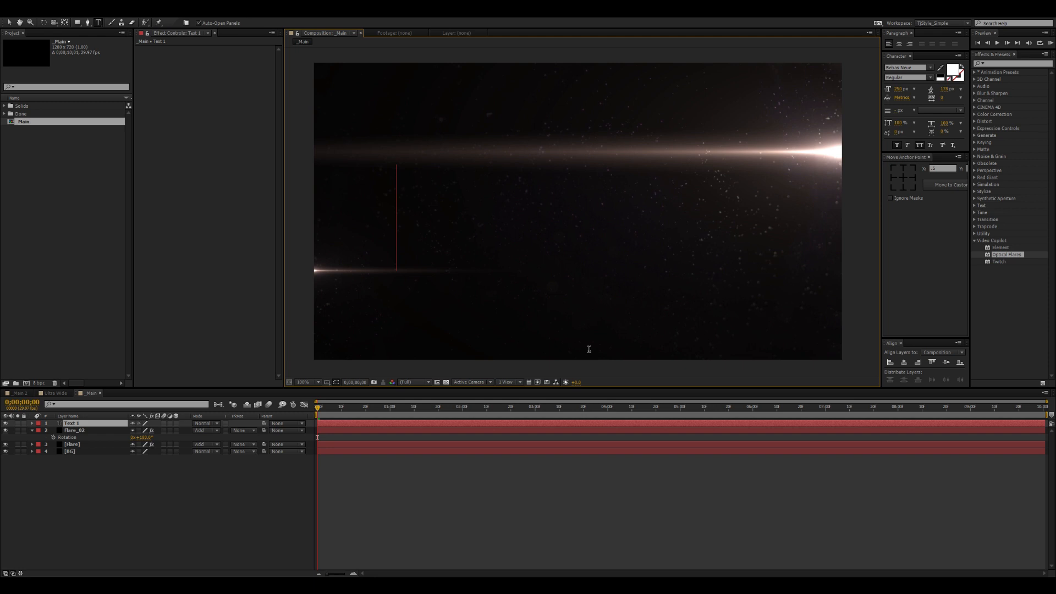
pyautogui.write('TIT')
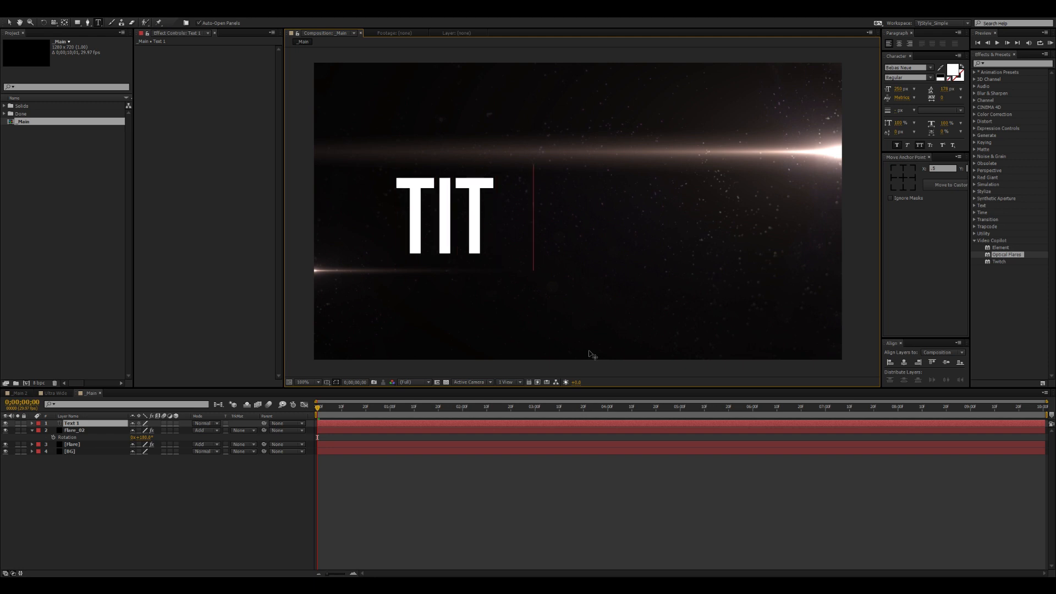
pyautogui.write('LE DESIGN')
pyautogui.press('Escape')
pyautogui.press('v')
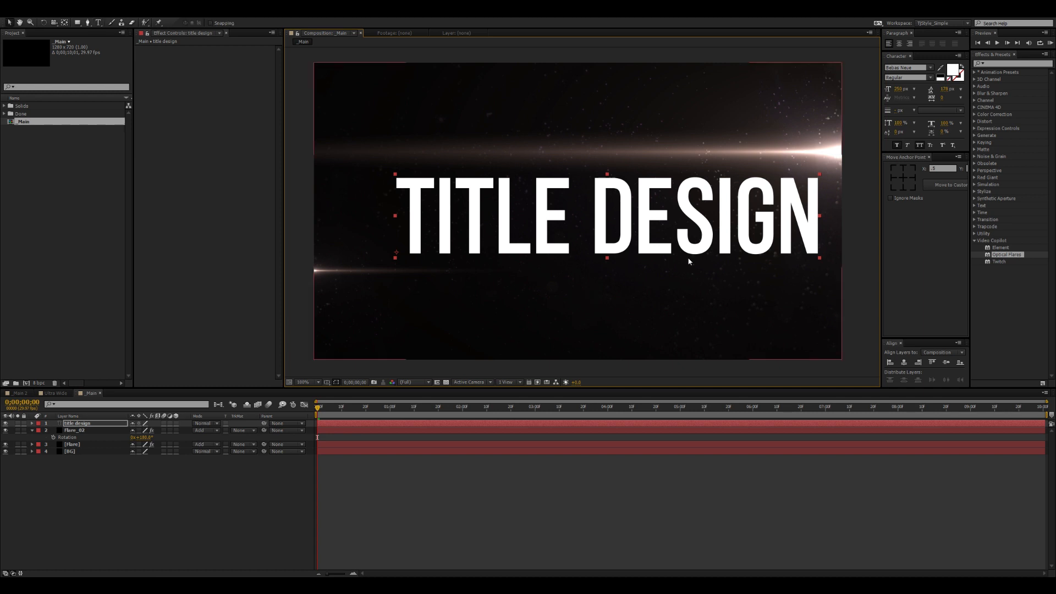
# Scale the TITLE DESIGN text down to a small line and set its font to Agency FB
pyautogui.moveTo(819, 175); pyautogui.dragTo(457, 248)
pyautogui.click(902, 67)
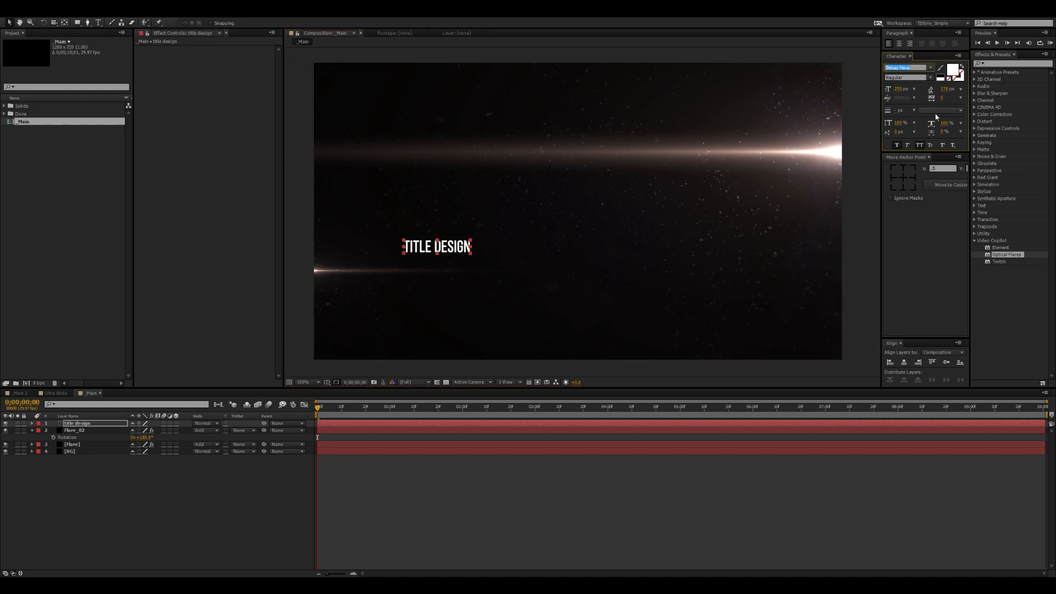
pyautogui.write('Agency FB')
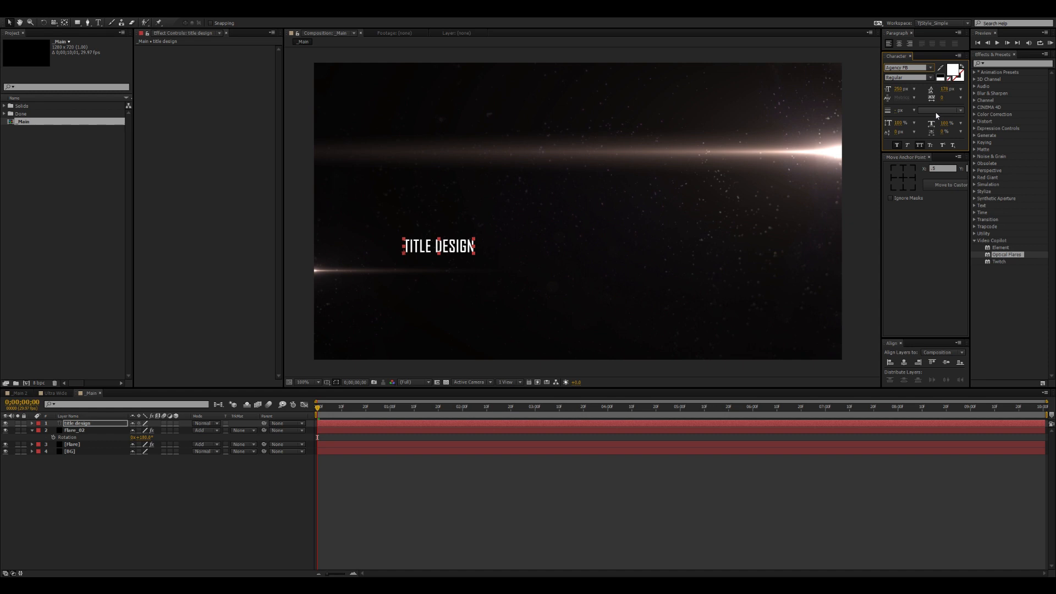
pyautogui.click(459, 495)
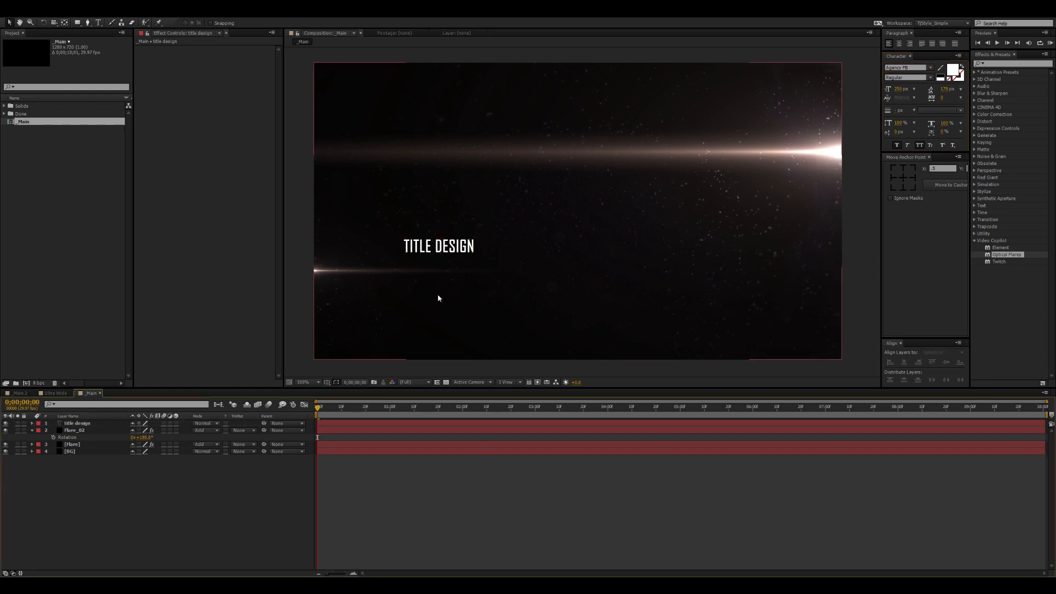
# Save the project and scale the TITLE DESIGN text down further
pyautogui.scroll(1, 437, 295)
pyautogui.press('h')
pyautogui.moveTo(476, 254); pyautogui.dragTo(707, 227)
pyautogui.scroll(-1, 626, 265)
pyautogui.moveTo(641, 266); pyautogui.dragTo(513, 280)
pyautogui.press('v')
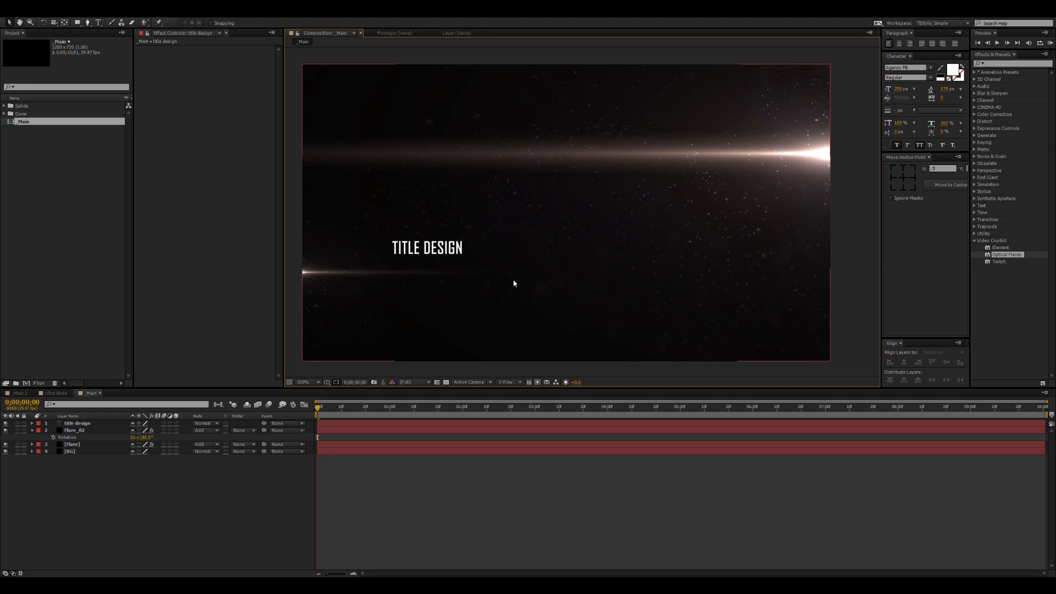
pyautogui.hotkey('ctrl', 's')
pyautogui.scroll(1, 469, 261)
pyautogui.moveTo(462, 261); pyautogui.dragTo(759, 226)
pyautogui.click(604, 268)
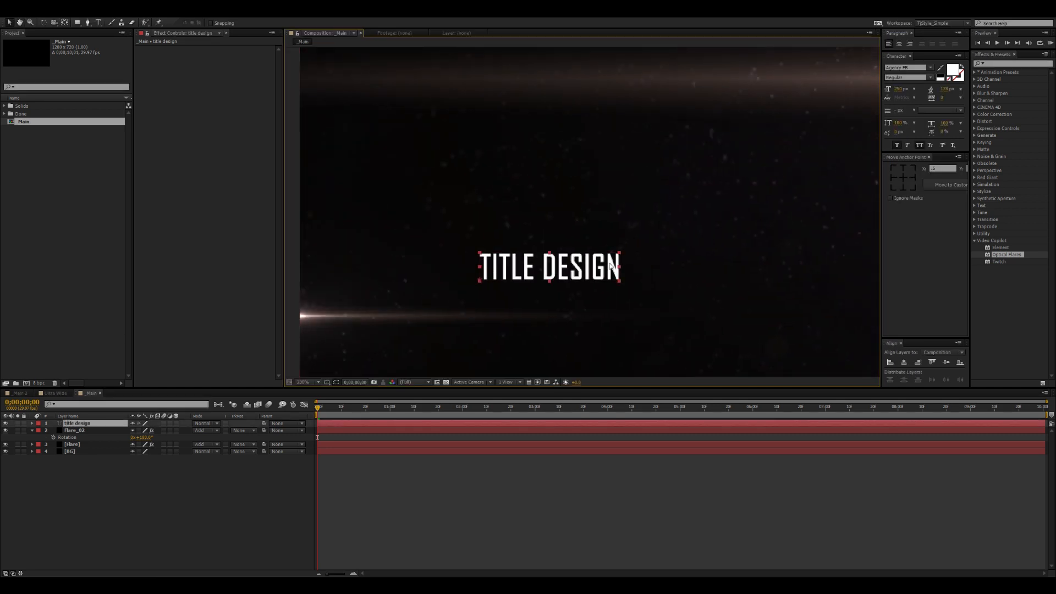
pyautogui.moveTo(620, 255); pyautogui.dragTo(548, 299)
pyautogui.scroll(-1, 599, 265)
# Duplicate the TITLE DESIGN layer, place the copy directly below it and change its text to ZENGEN LEARNING
pyautogui.hotkey('ctrl', 'd')
pyautogui.moveTo(486, 262); pyautogui.dragTo(485, 285)
pyautogui.doubleClick(485, 285)
pyautogui.write('ZENGEN LEARNING')
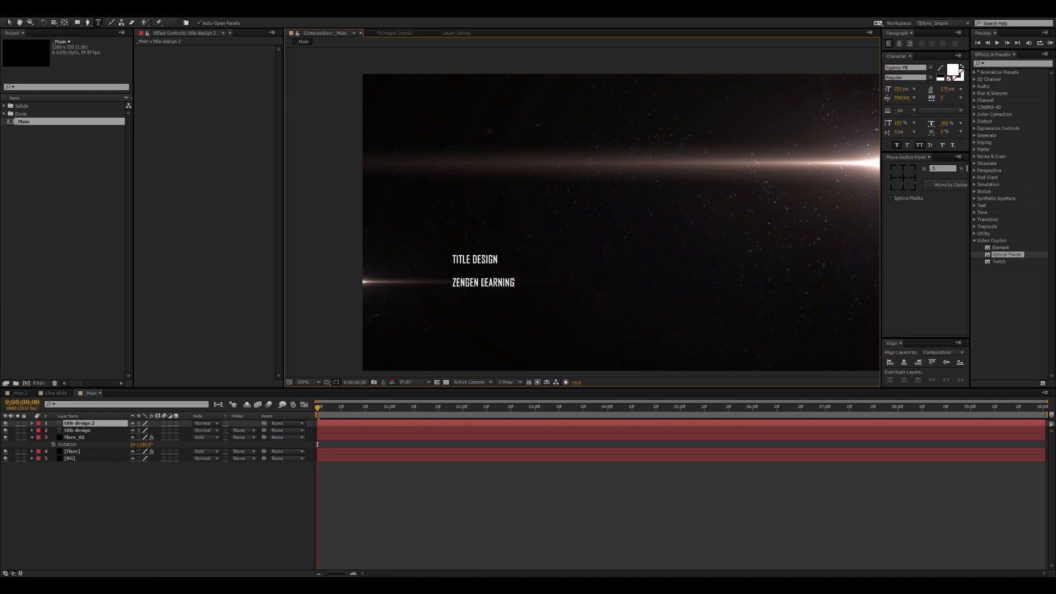
pyautogui.press('Escape')
pyautogui.press('v')
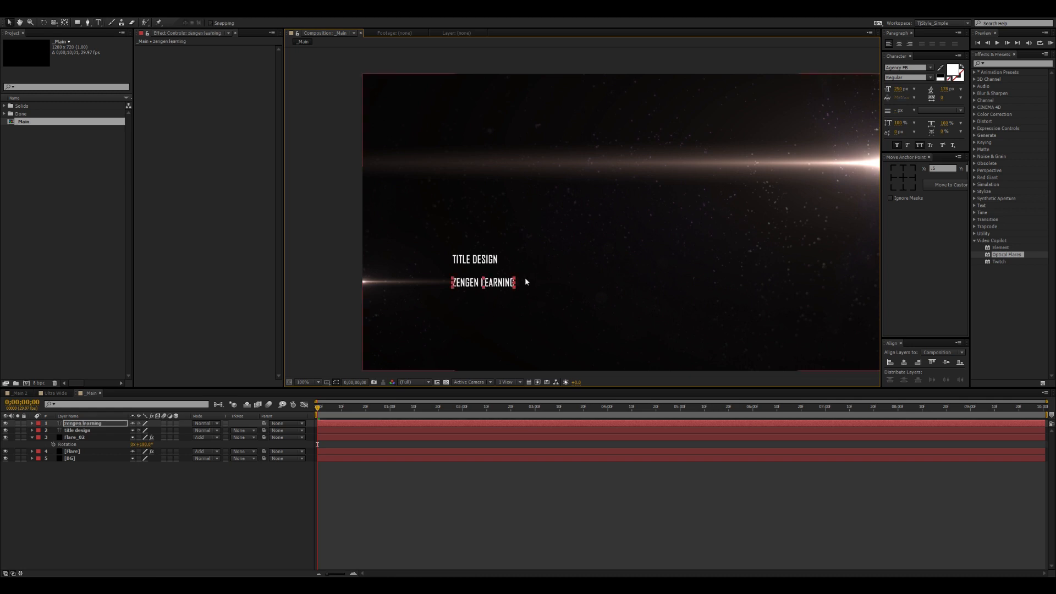
# Enlarge the ZENGEN LEARNING line beneath the smaller TITLE DESIGN line and check the composition at full-window size
pyautogui.moveTo(515, 281); pyautogui.dragTo(662, 221)
pyautogui.scroll(1, 509, 299)
pyautogui.press('`')
pyautogui.scroll(-2, 538, 303)
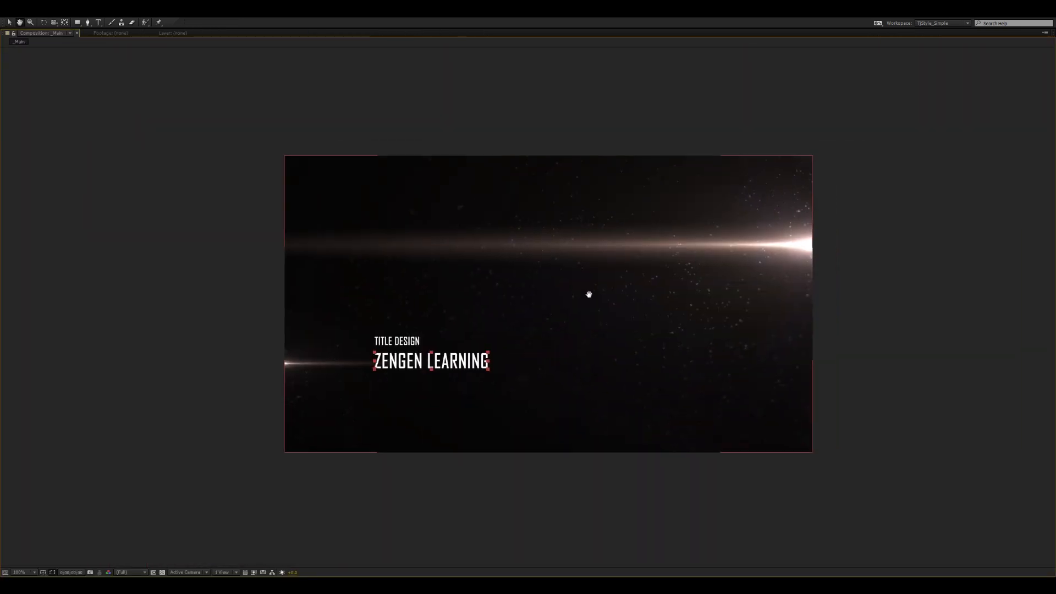
pyautogui.press('`')
pyautogui.moveTo(628, 297); pyautogui.dragTo(641, 294)
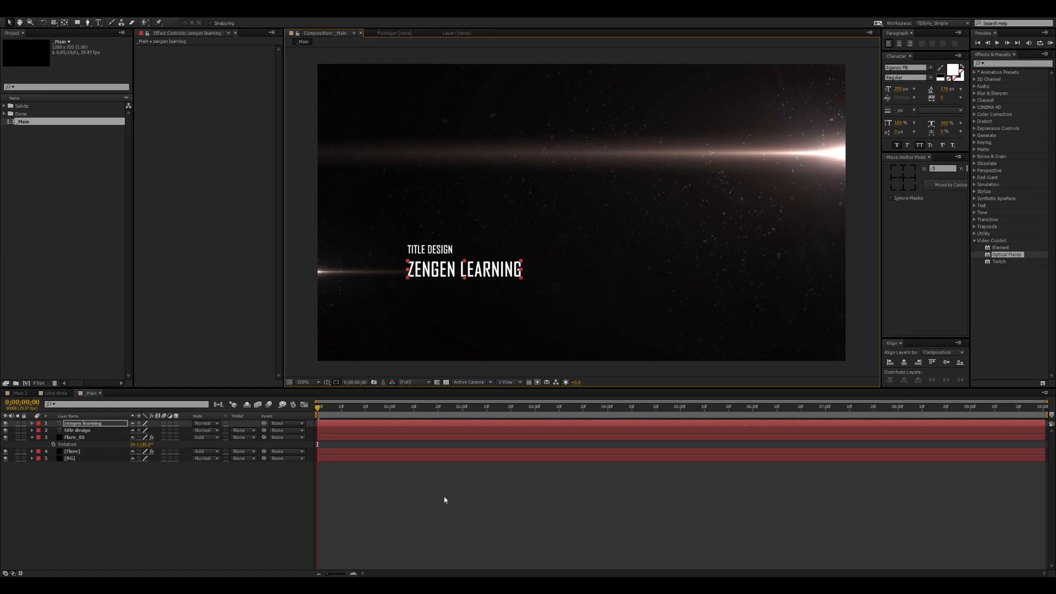
pyautogui.click(406, 492)
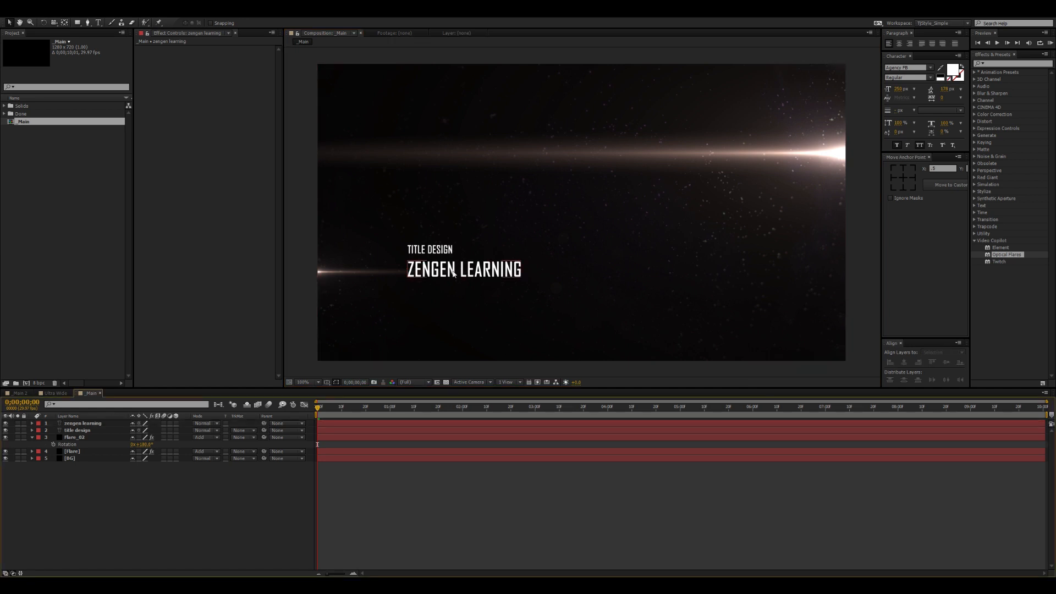
# Slightly enlarge the TITLE DESIGN line above ZENGEN LEARNING, keeping their starting edges aligned
pyautogui.scroll(2, 453, 274)
pyautogui.moveTo(482, 245); pyautogui.dragTo(692, 219)
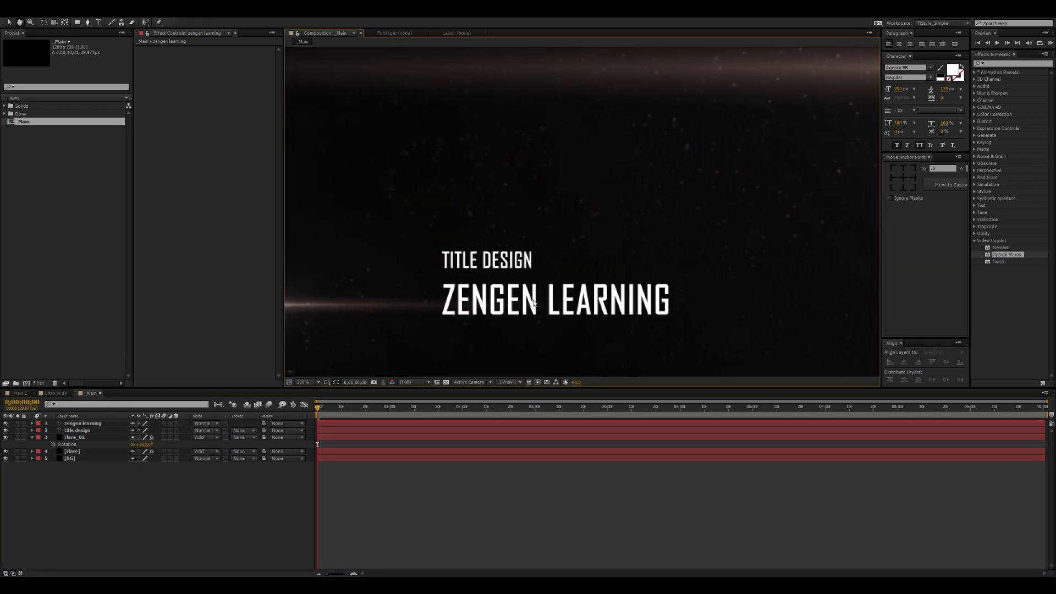
pyautogui.click(531, 262)
pyautogui.moveTo(532, 262)
pyautogui.mouseDown()
pyautogui.moveTo(538, 252)
pyautogui.moveTo(524, 260)
pyautogui.mouseUp()
pyautogui.scroll(-1, 559, 259)
pyautogui.moveTo(596, 231); pyautogui.dragTo(502, 246)
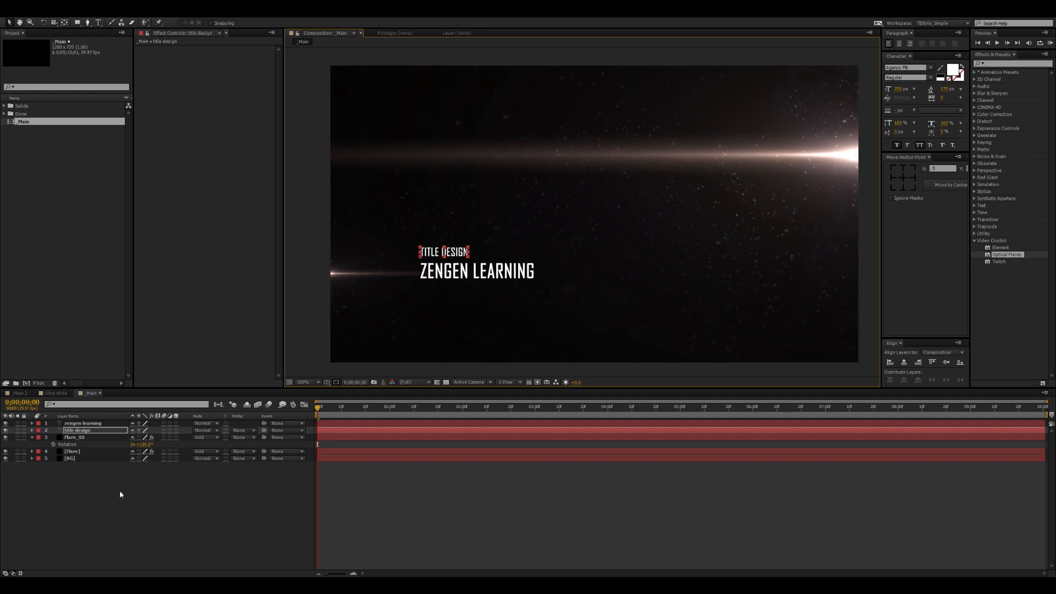
# Parent the ZENGEN LEARNING layer to the TITLE DESIGN layer, test the link by moving the title upward and undo that move
pyautogui.click(83, 423)
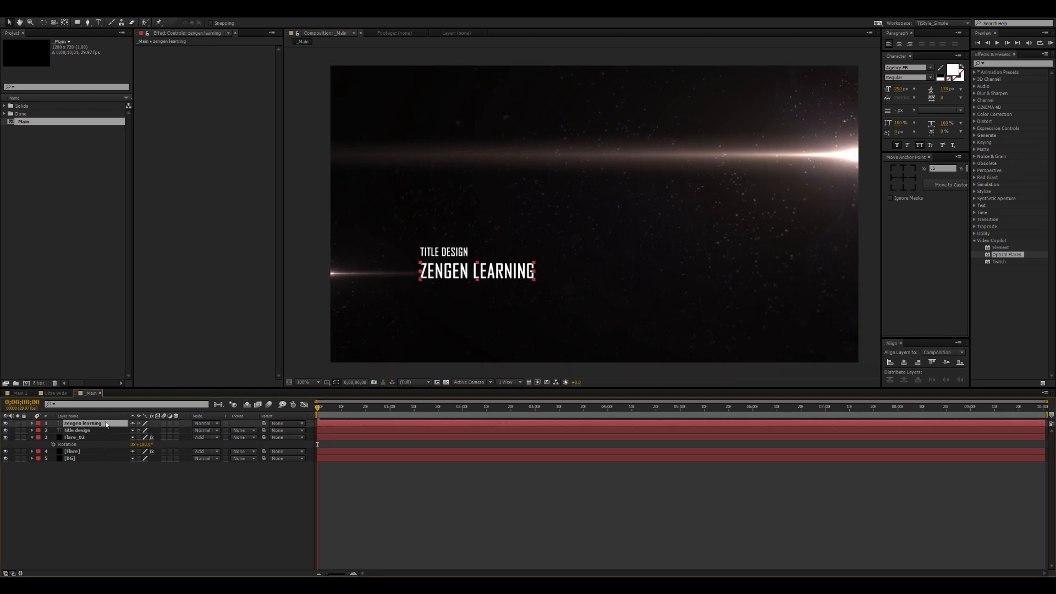
pyautogui.moveTo(263, 423); pyautogui.dragTo(99, 432)
pyautogui.click(460, 252)
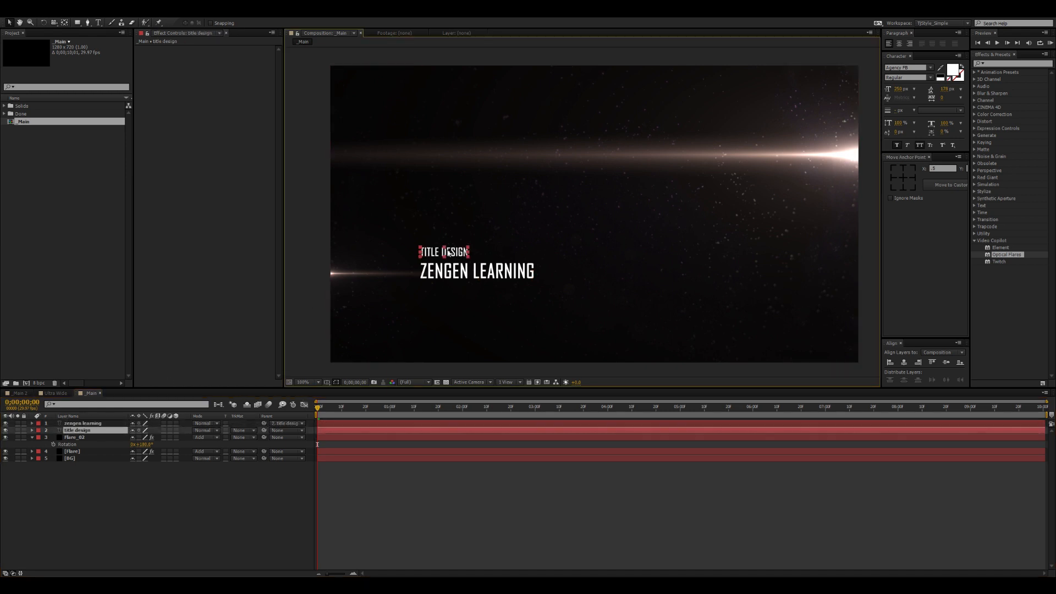
pyautogui.moveTo(460, 255); pyautogui.dragTo(456, 207)
pyautogui.hotkey('ctrl', 'z')
pyautogui.click(102, 482)
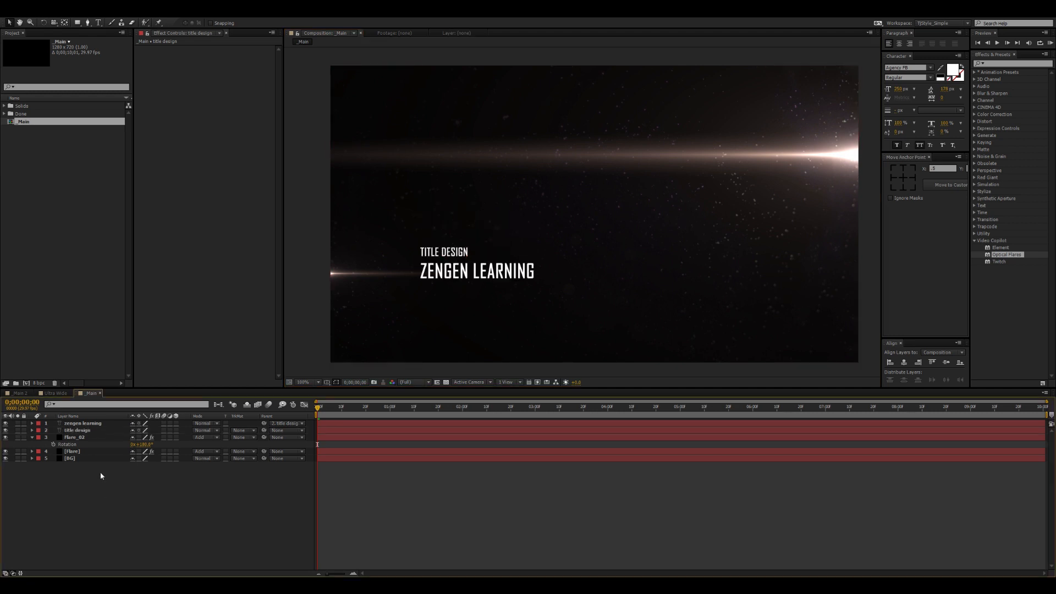
# Collapse the Flare_02 layer's rotation property and duplicate the layer
pyautogui.click(32, 437)
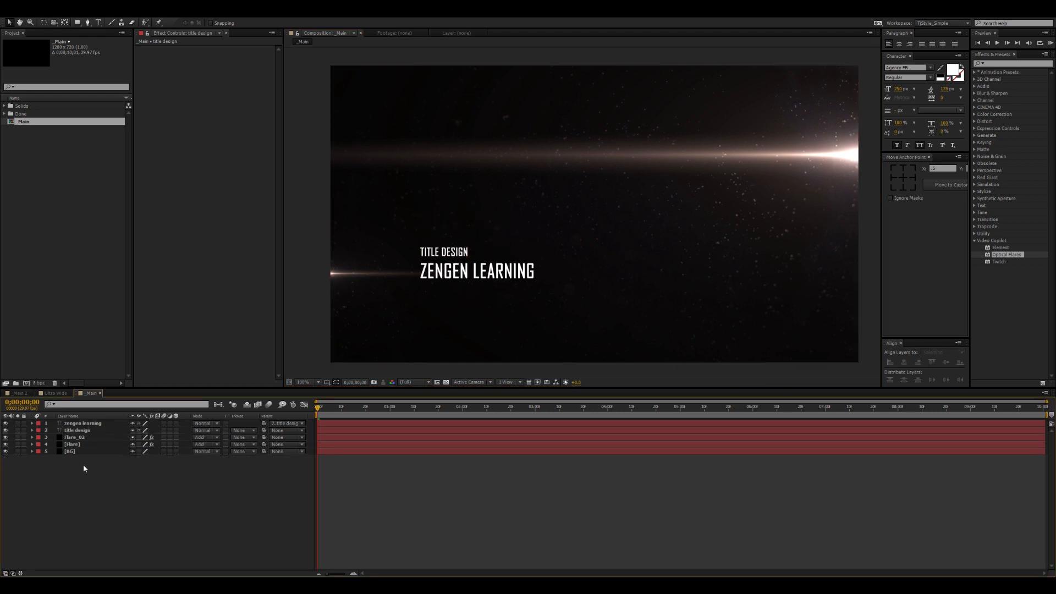
pyautogui.click(78, 438)
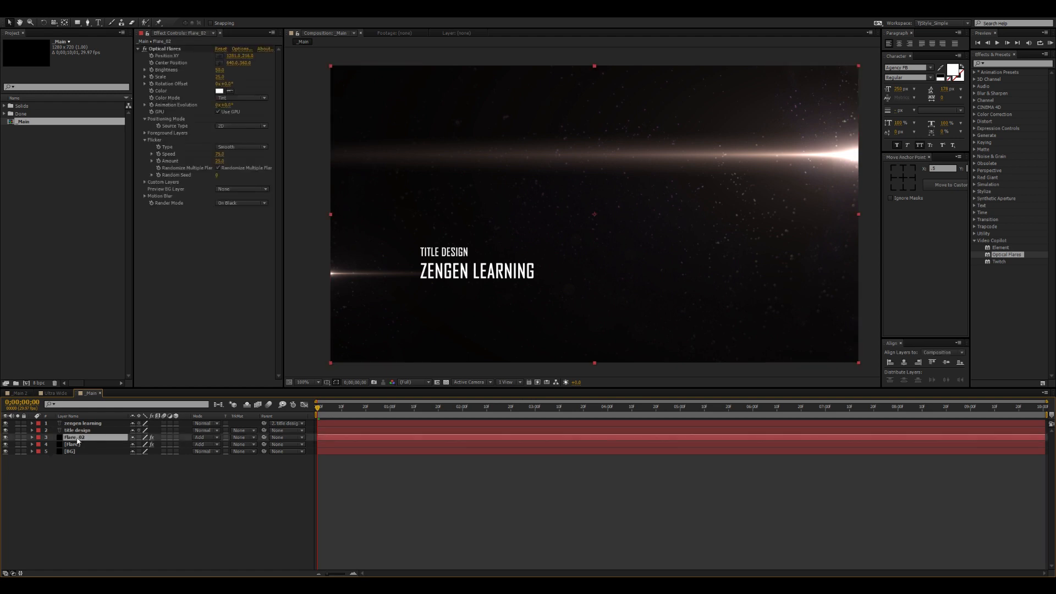
pyautogui.hotkey('ctrl', 'd')
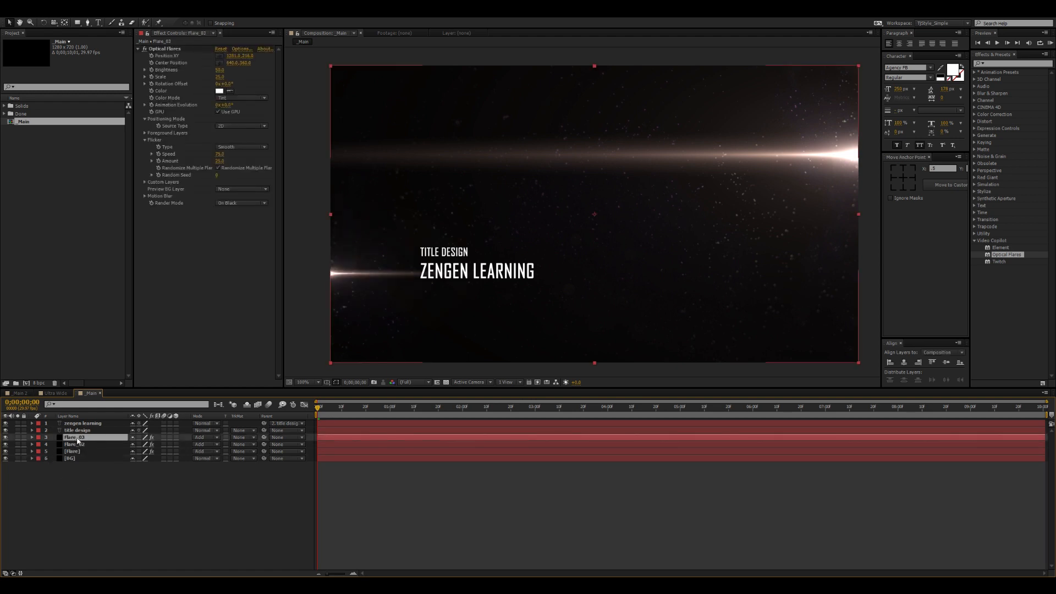
# Move the Flare_03 light onto the upper starting corner of the Z in ZENGEN LEARNING
pyautogui.click(165, 49)
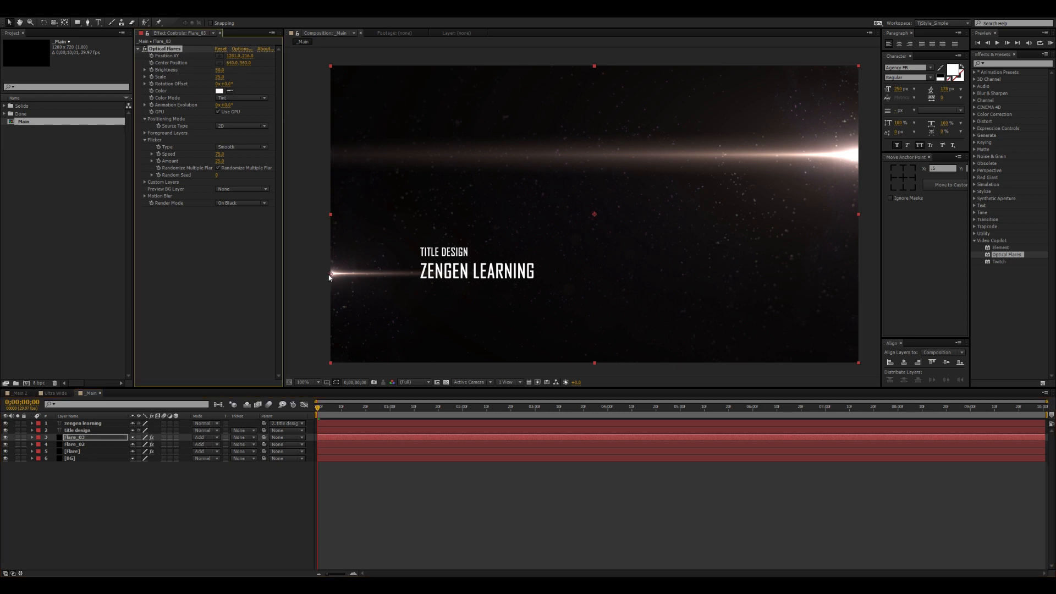
pyautogui.moveTo(353, 267); pyautogui.dragTo(422, 265)
pyautogui.scroll(1, 529, 268)
pyautogui.press('space')
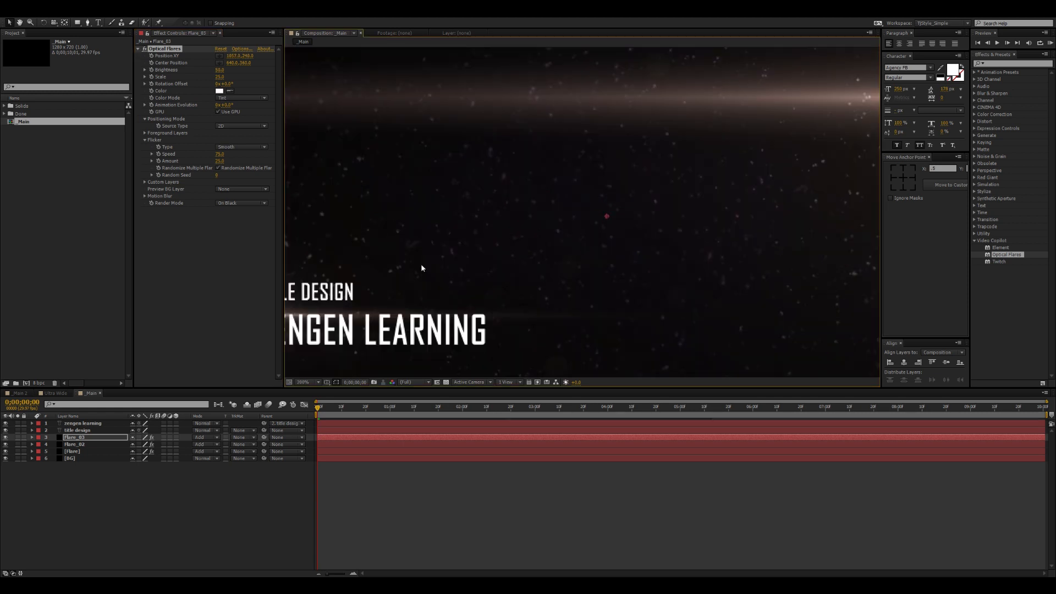
pyautogui.moveTo(534, 248); pyautogui.dragTo(754, 208)
pyautogui.scroll(1, 754, 208)
pyautogui.moveTo(498, 247); pyautogui.dragTo(584, 151)
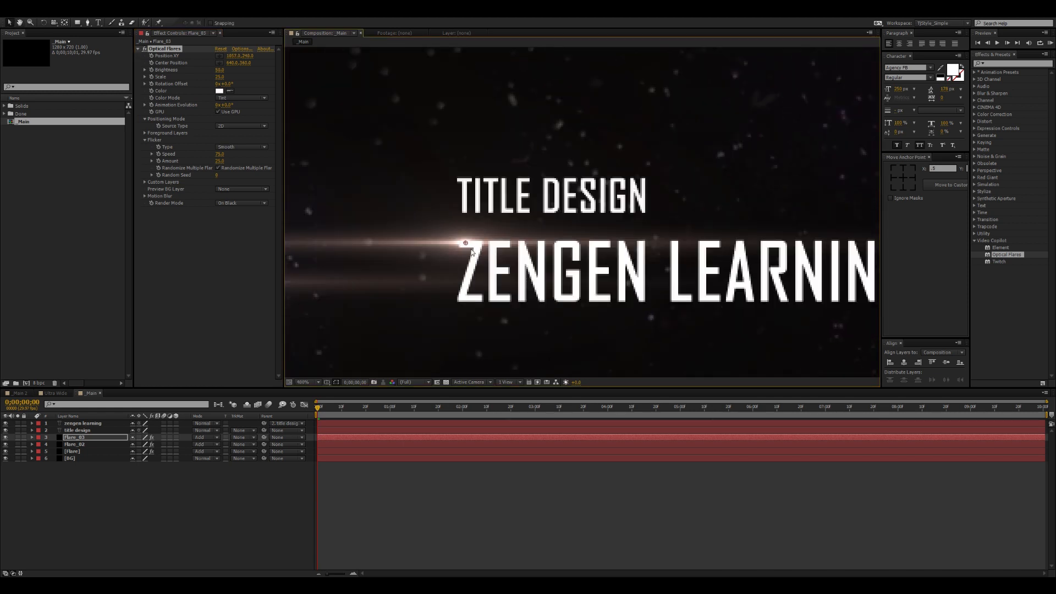
pyautogui.moveTo(466, 244); pyautogui.dragTo(459, 244)
pyautogui.scroll(-2, 547, 266)
pyautogui.moveTo(609, 252); pyautogui.dragTo(457, 300)
pyautogui.click(375, 522)
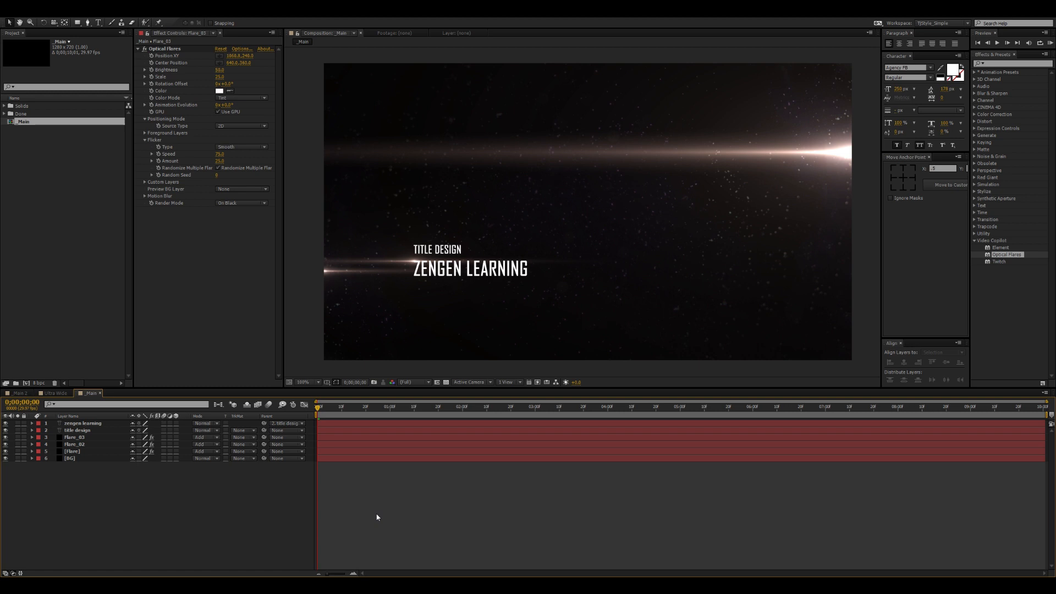
# Reduce the Optical Flares scale of Flare_03 to 10
pyautogui.click(219, 77)
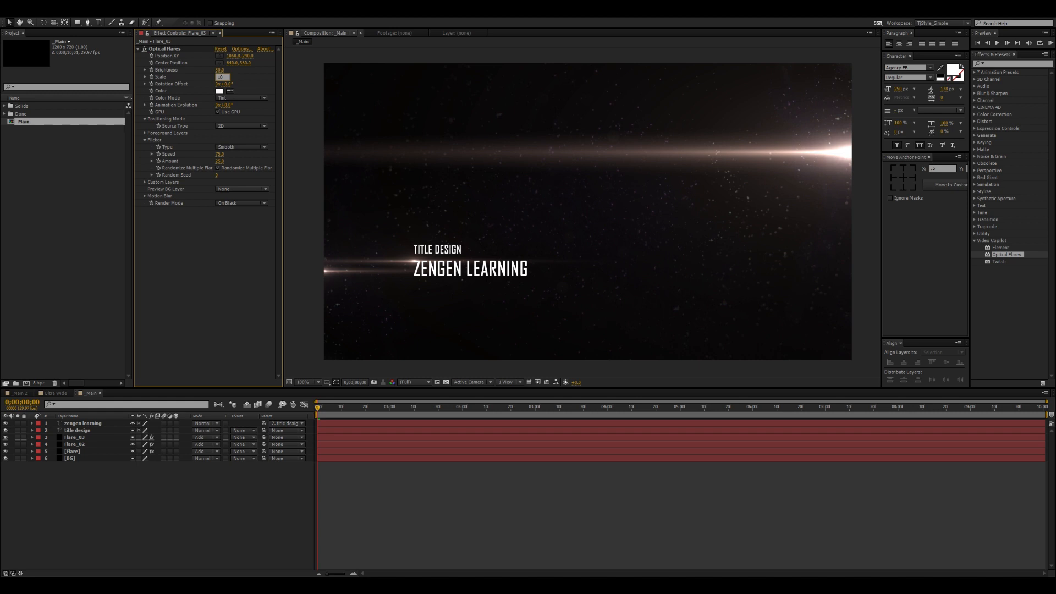
pyautogui.press('Return')
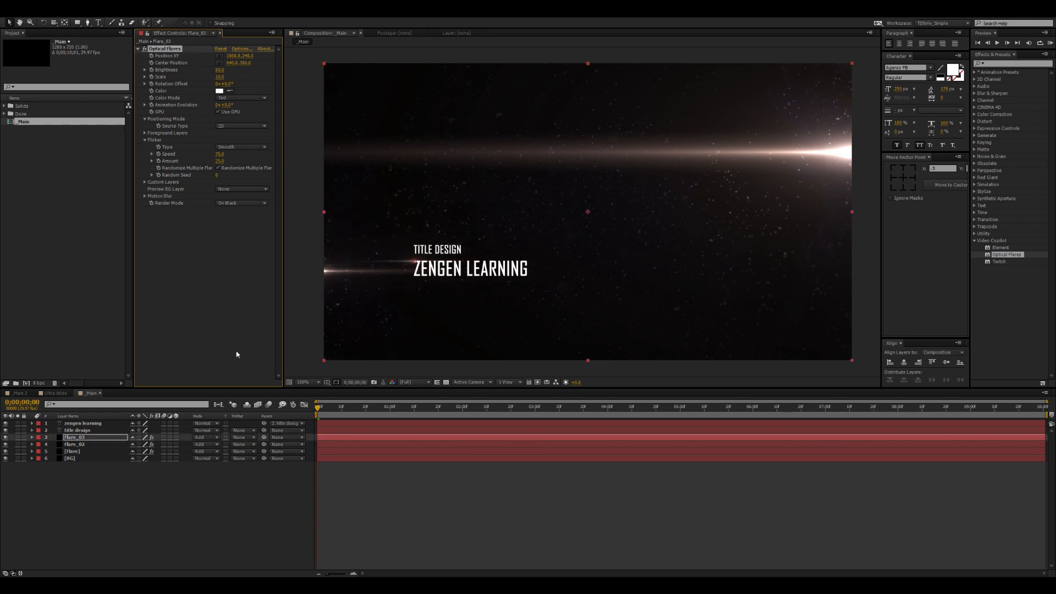
pyautogui.click(196, 495)
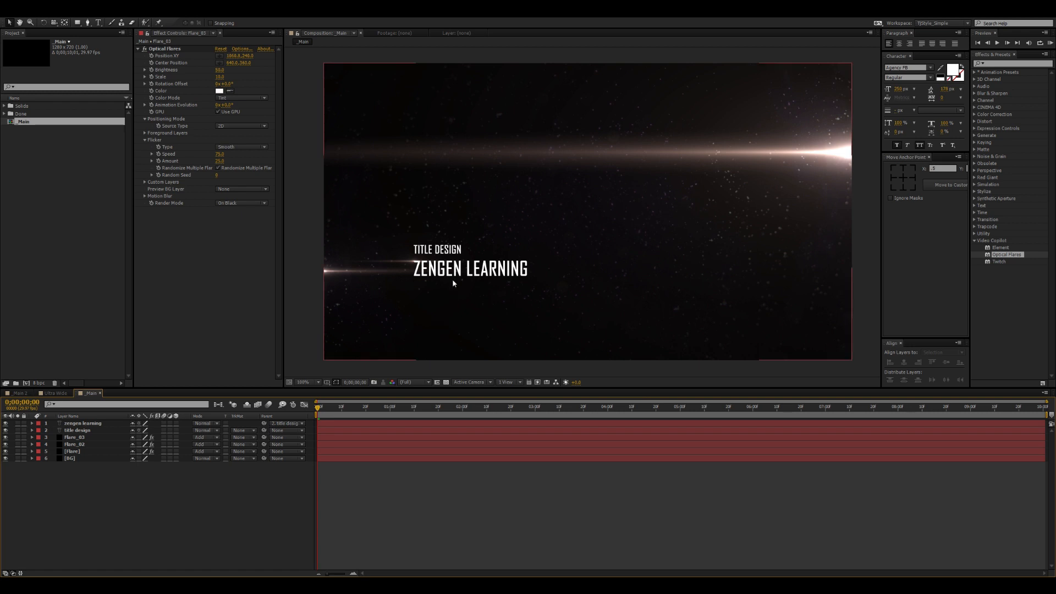
# Set the lens texture image of Flare_03 to None in the Optical Flares options, accept it and preview the composition
pyautogui.click(87, 437)
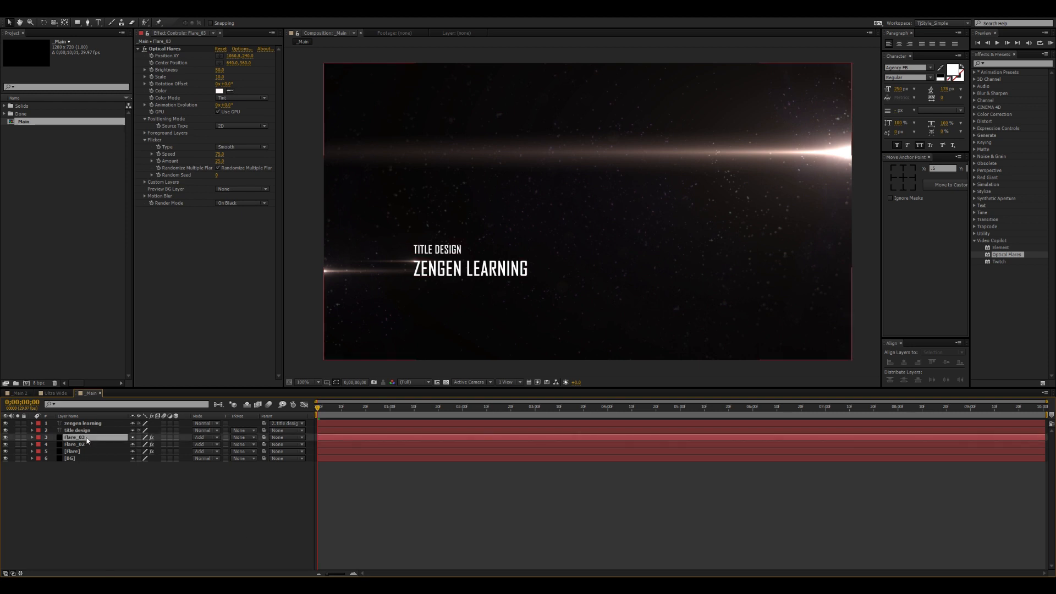
pyautogui.click(242, 49)
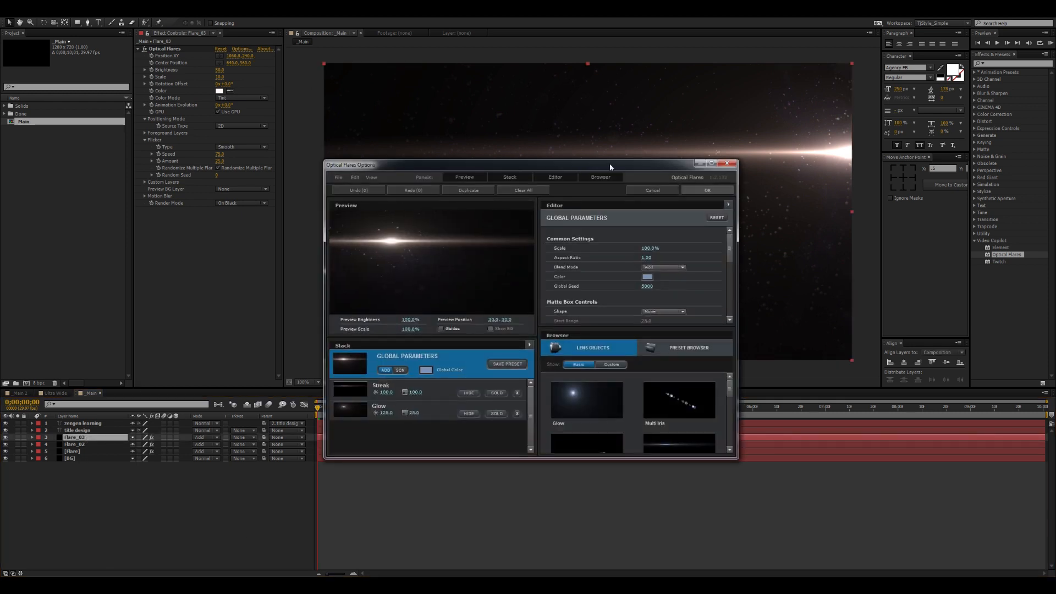
pyautogui.doubleClick(609, 163)
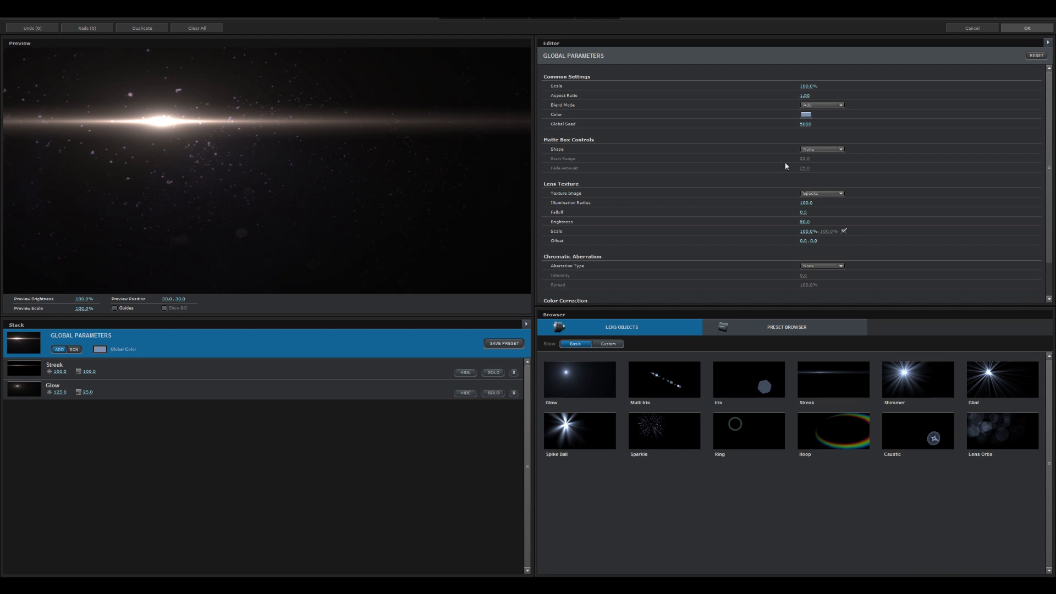
pyautogui.click(821, 193)
pyautogui.click(819, 196)
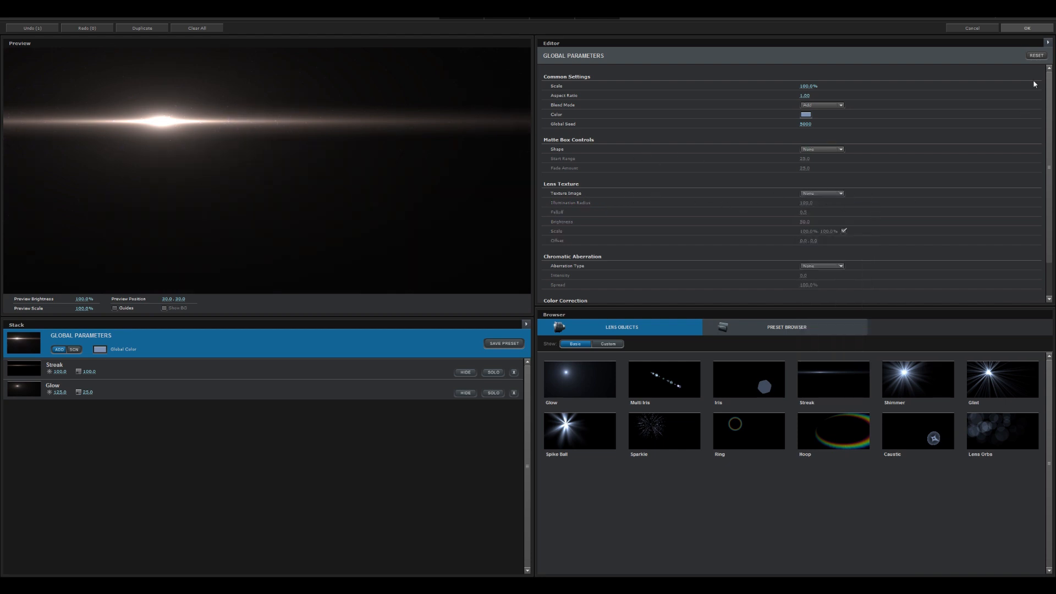
pyautogui.click(1027, 27)
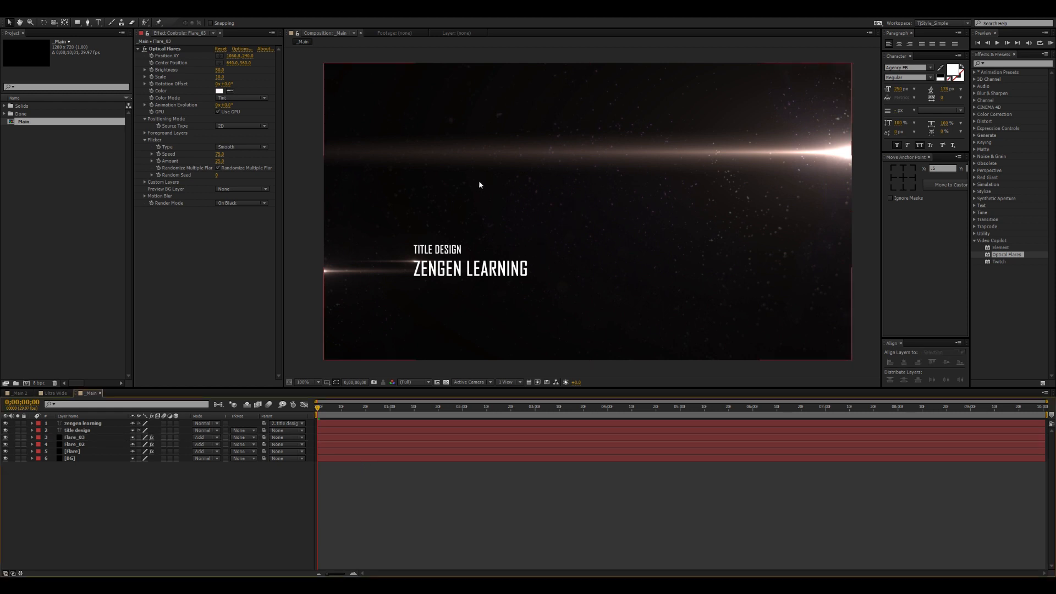
pyautogui.press('KP_0')
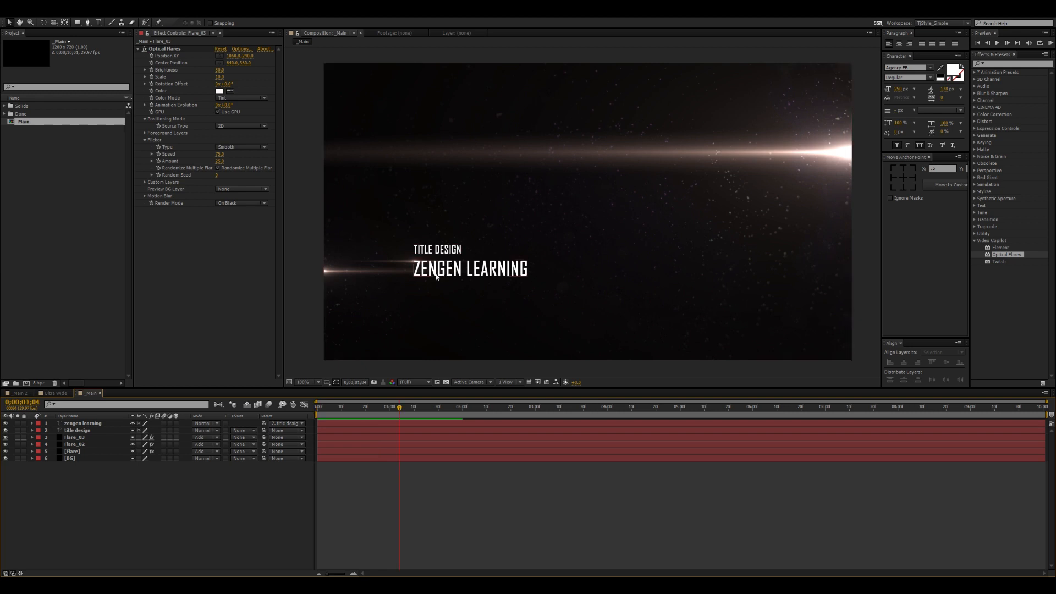
# Set the flicker speed of Flare_02 to 25 and its flicker amount to 75, and preview the flicker
pyautogui.click(83, 446)
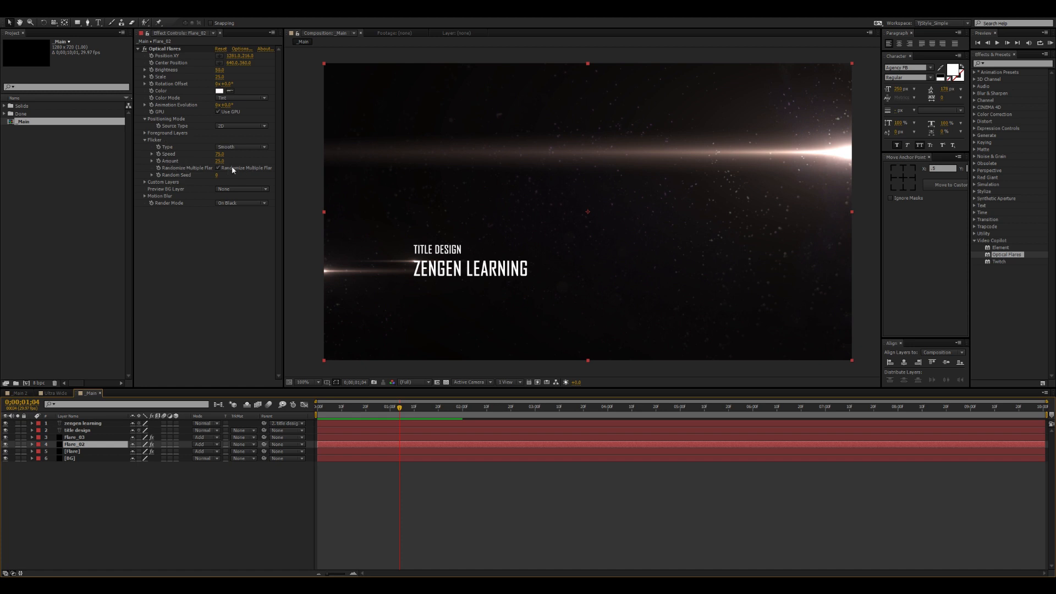
pyautogui.click(220, 154)
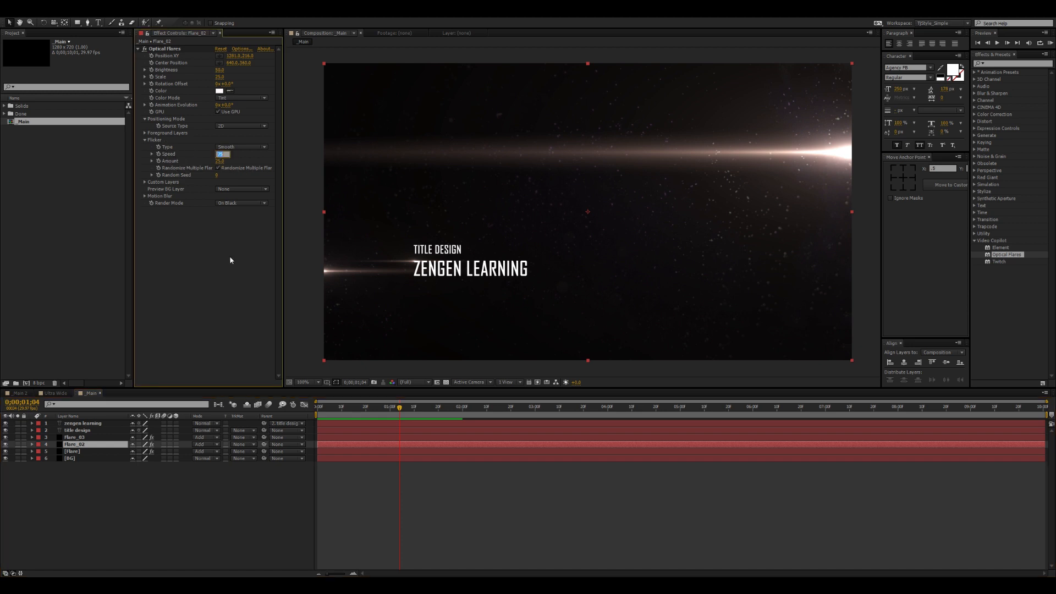
pyautogui.write('25')
pyautogui.press('Tab')
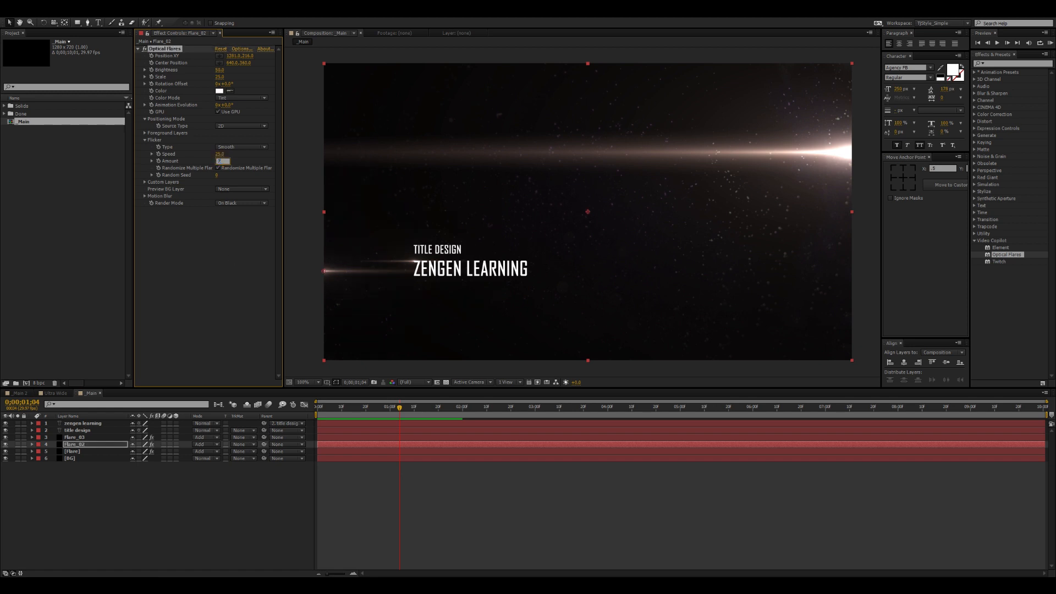
pyautogui.press('Return')
pyautogui.press('KP_0')
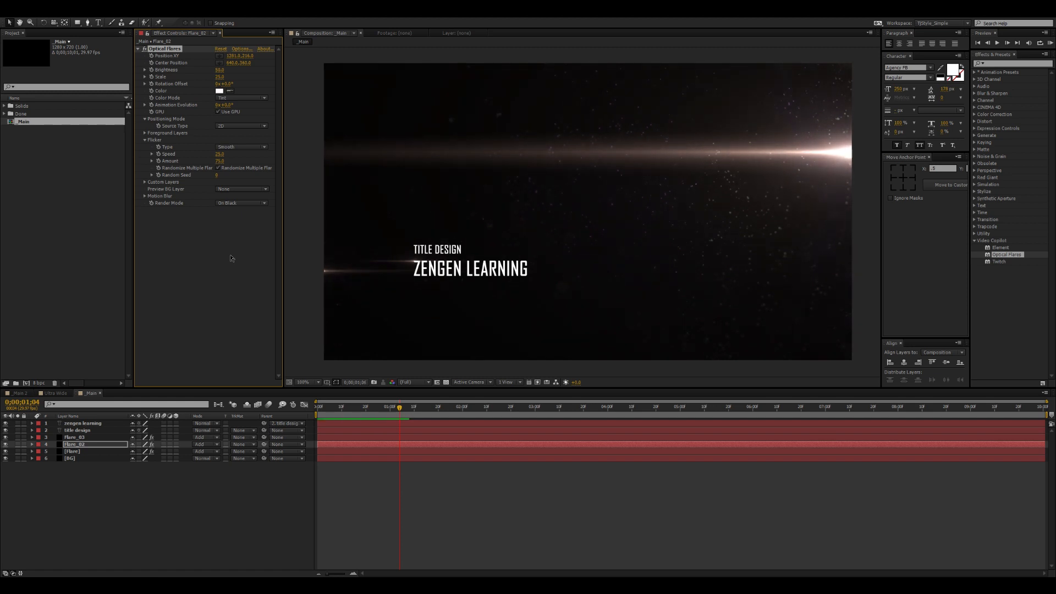
pyautogui.press('space')
# Lower the flicker amount of Flare_02 to 20 and preview the flicker again
pyautogui.click(220, 160)
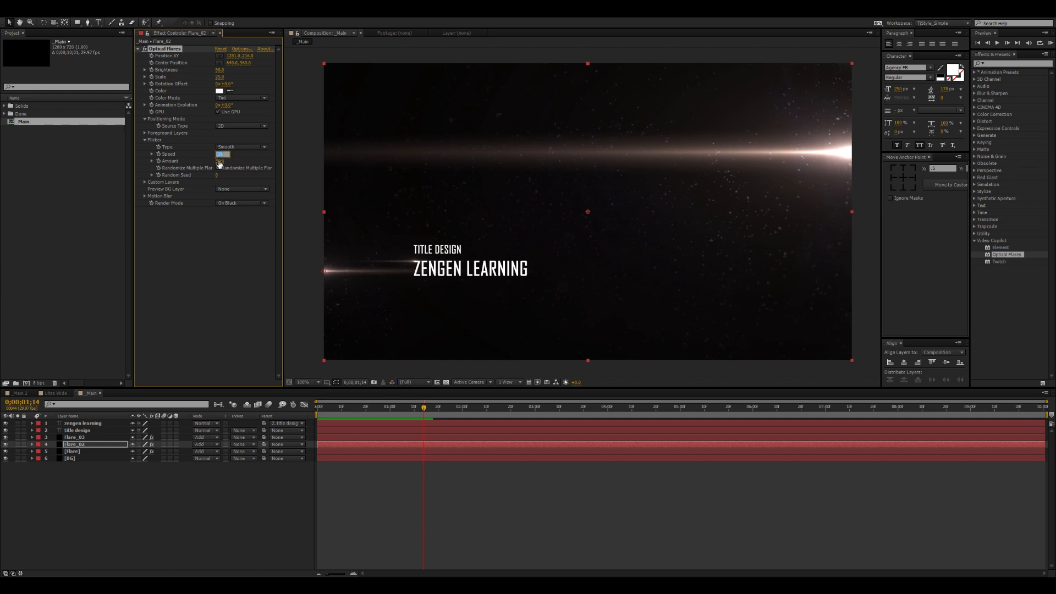
pyautogui.write('20')
pyautogui.press('Return')
pyautogui.press('space')
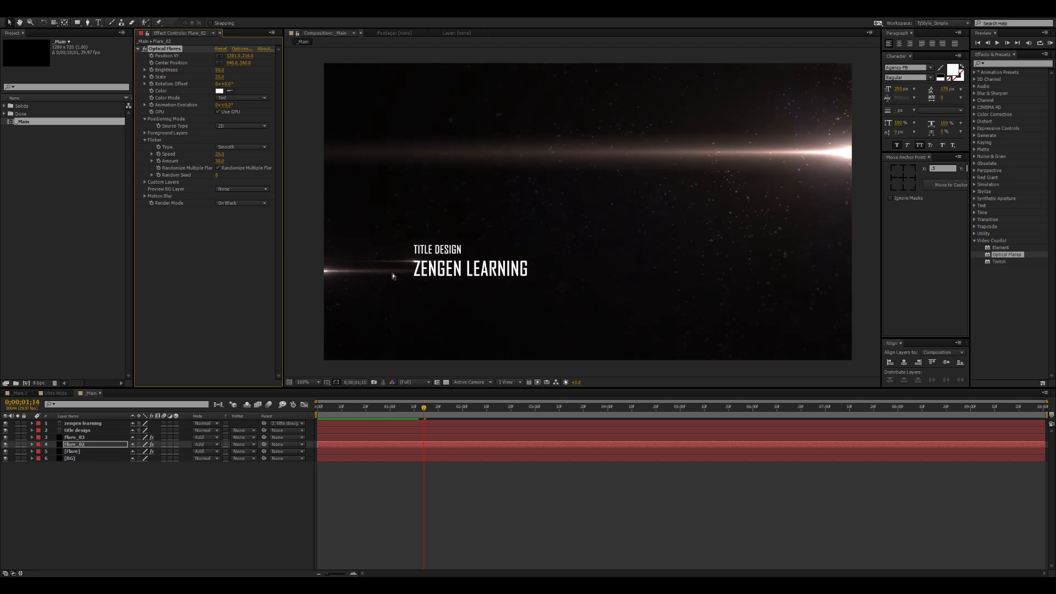
pyautogui.press('space')
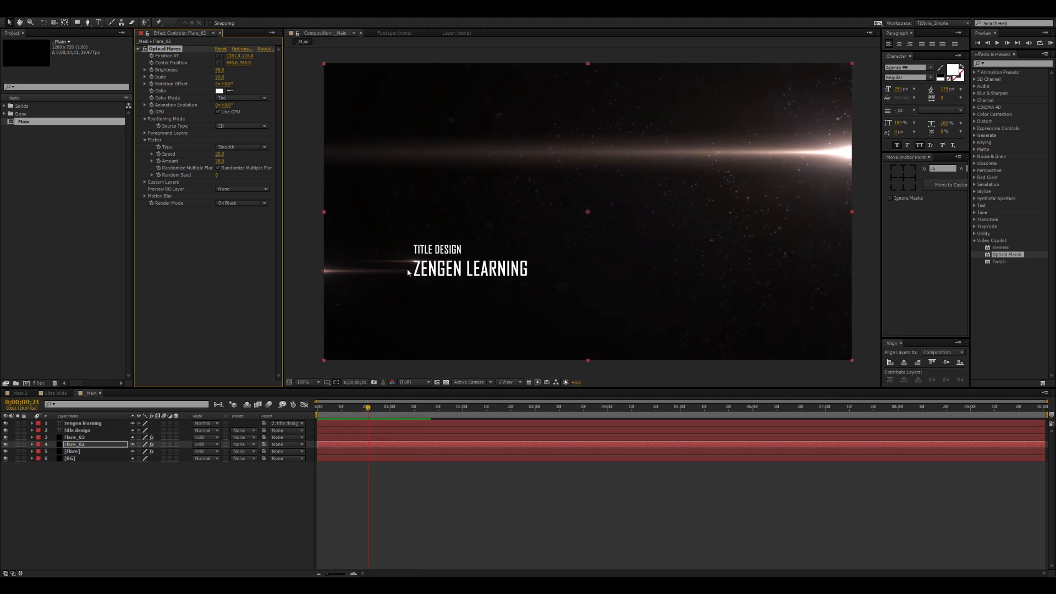
# Turn off the flicker of Flare_03 by setting its speed and amount to 0, and preview the result
pyautogui.click(81, 437)
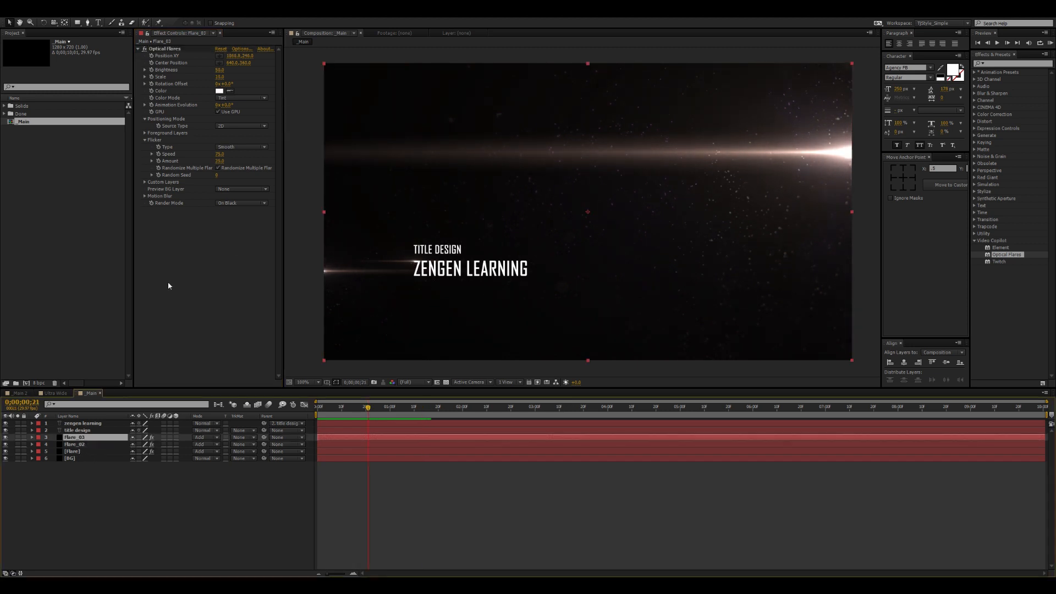
pyautogui.click(220, 154)
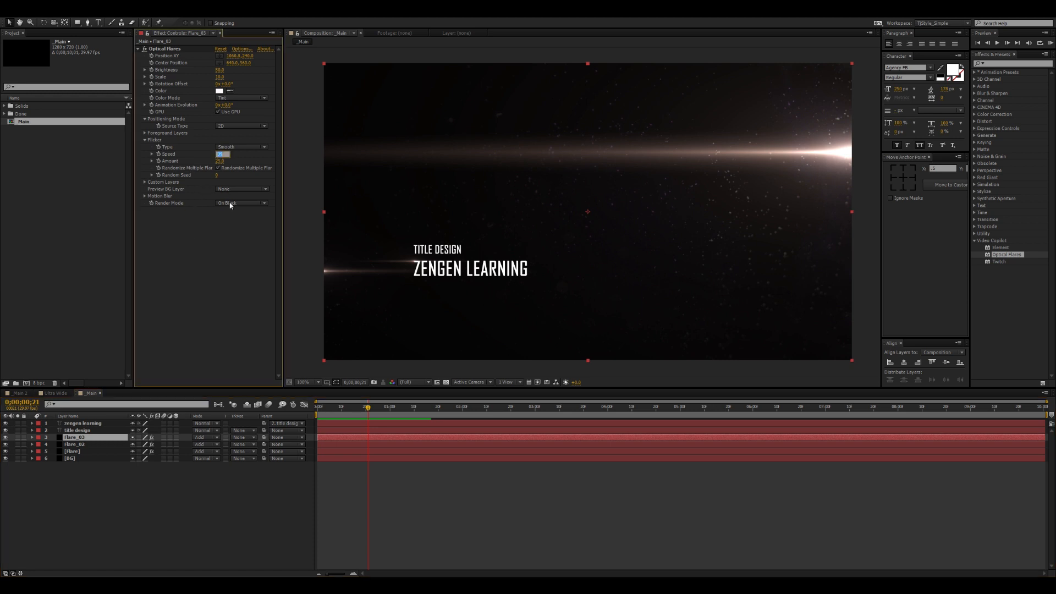
pyautogui.write('0')
pyautogui.press('Tab')
pyautogui.write('0')
pyautogui.press('Return')
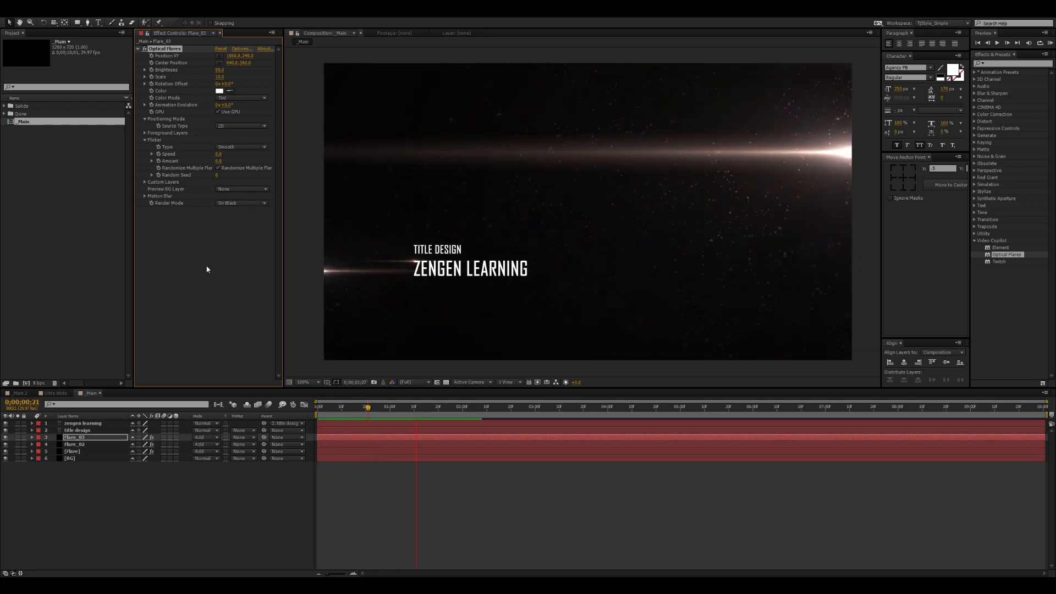
pyautogui.press('space')
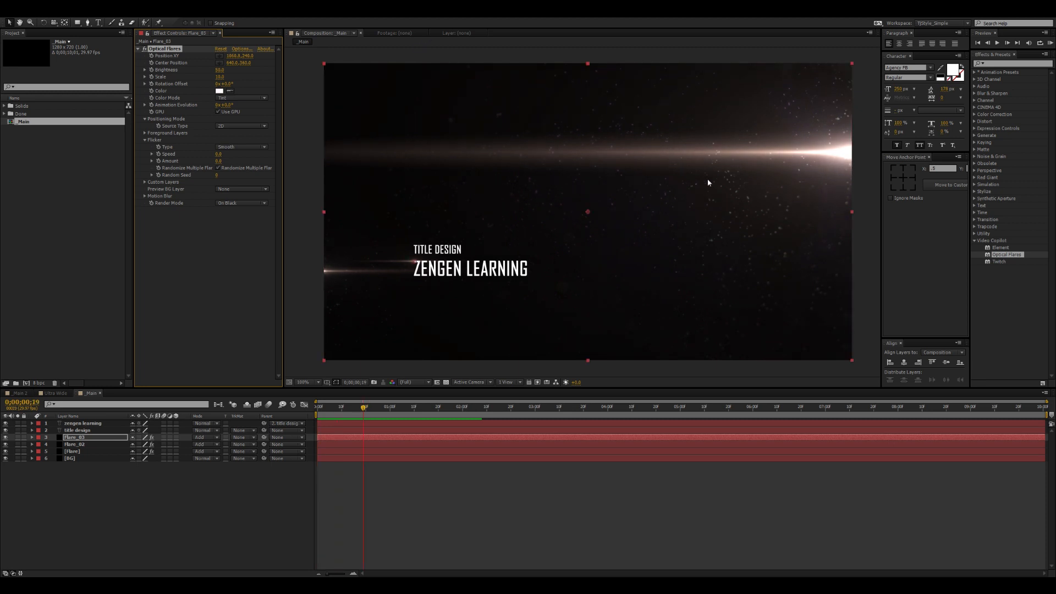
# Try a flicker speed of 50 on the large Flare layer and preview it
pyautogui.click(81, 451)
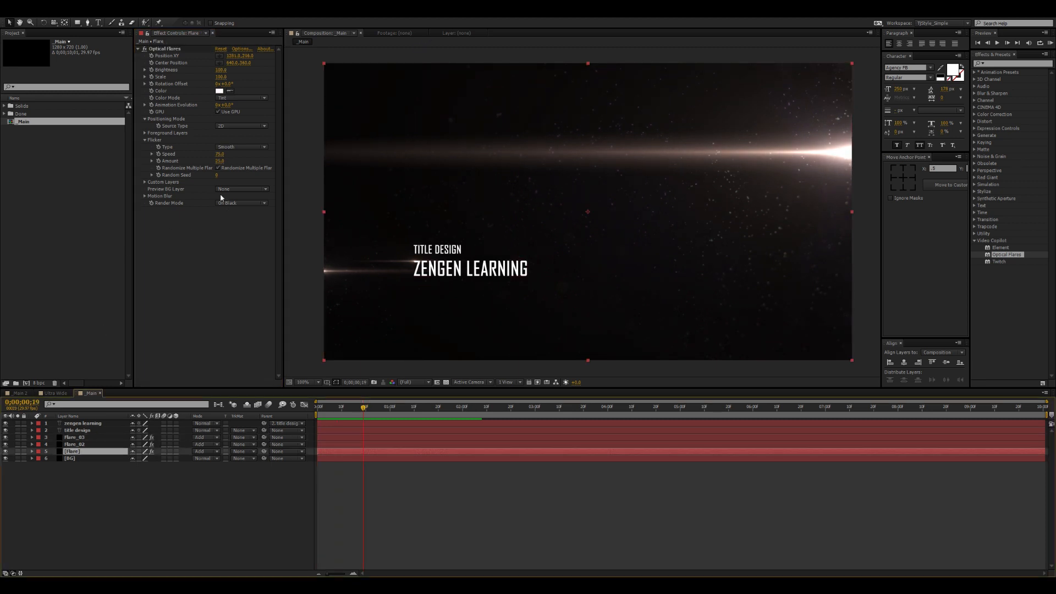
pyautogui.click(219, 154)
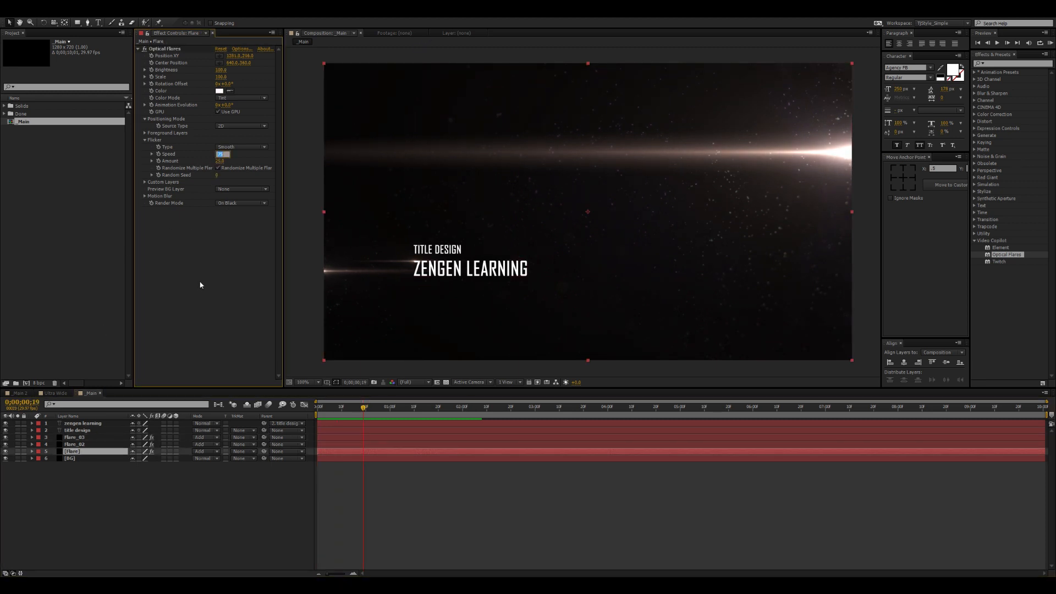
pyautogui.write('50')
pyautogui.press('Return')
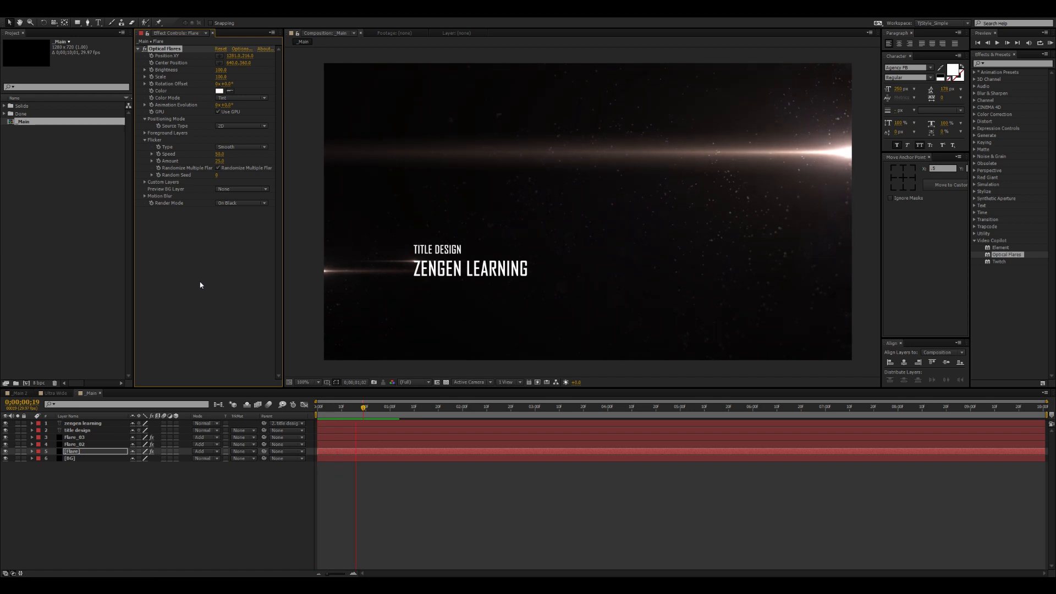
pyautogui.press('space')
# Set the large Flare layer's flicker speed to 25 and amount to 10, preview it and save the project
pyautogui.click(220, 154)
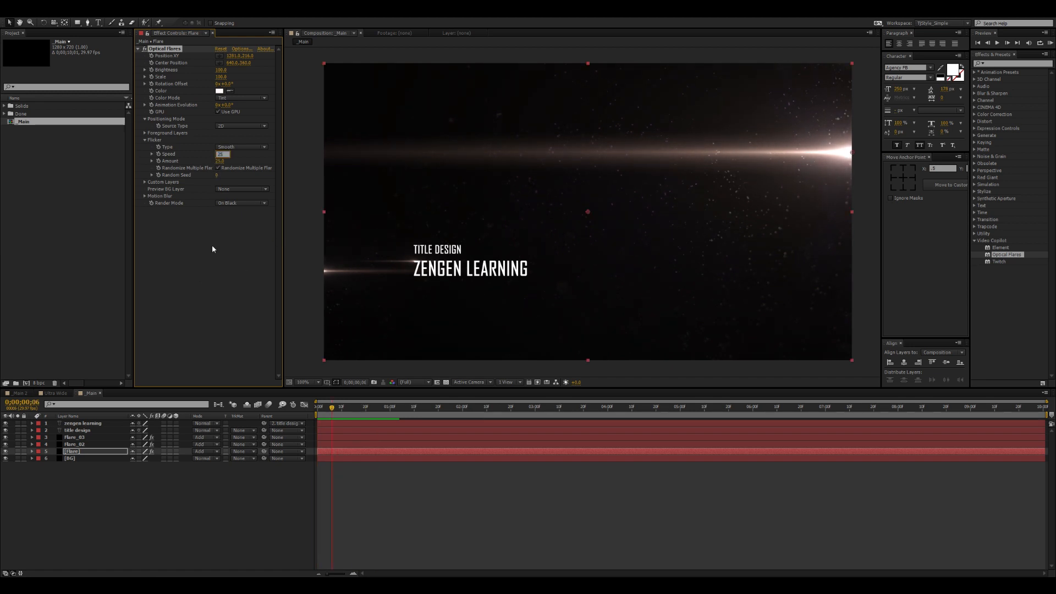
pyautogui.write('25')
pyautogui.press('Tab')
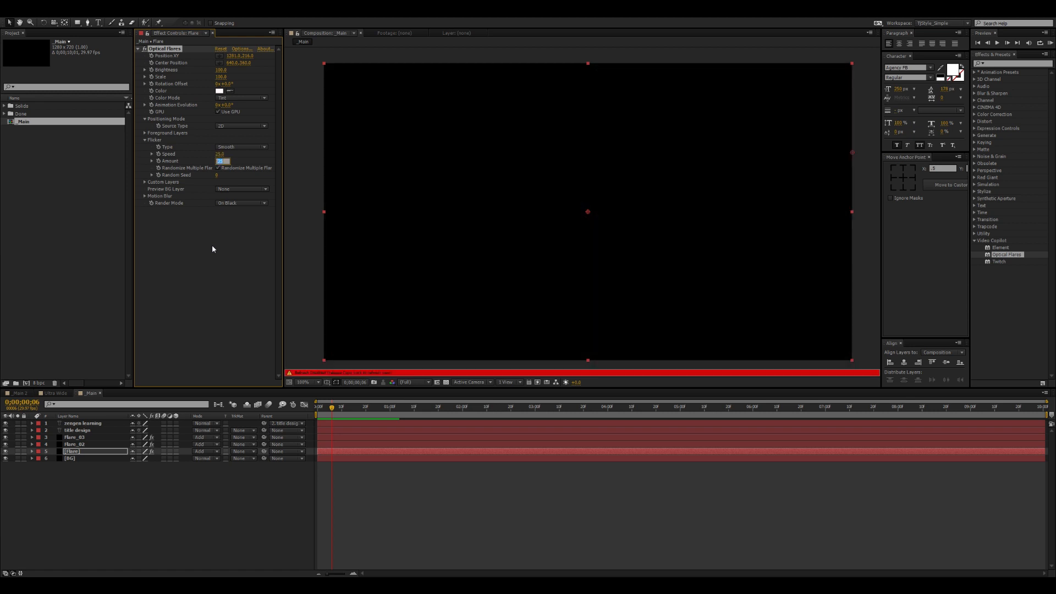
pyautogui.write('10')
pyautogui.press('Return')
pyautogui.press('space')
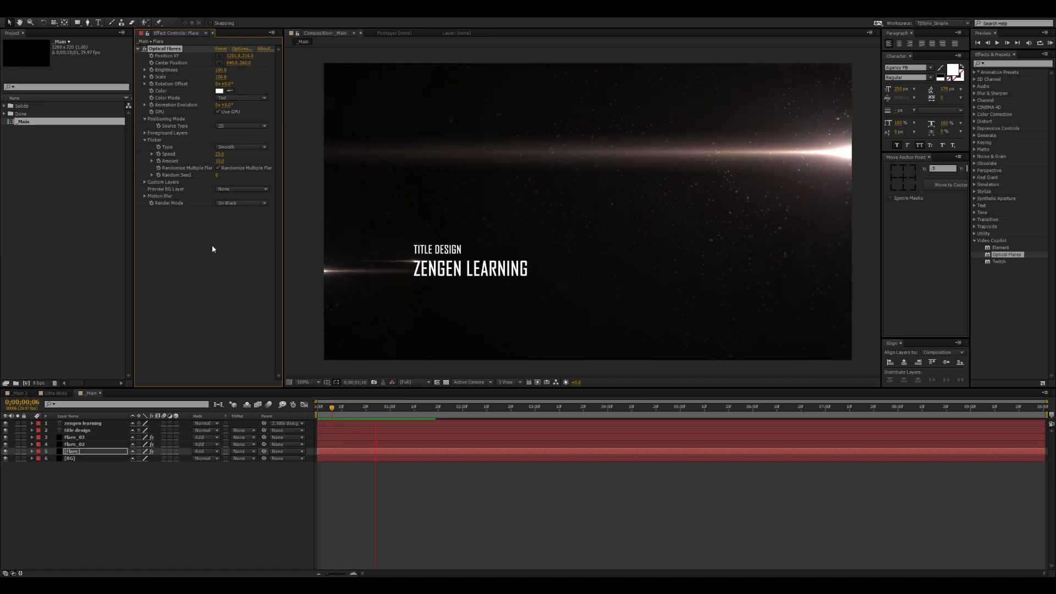
pyautogui.hotkey('ctrl', 's')
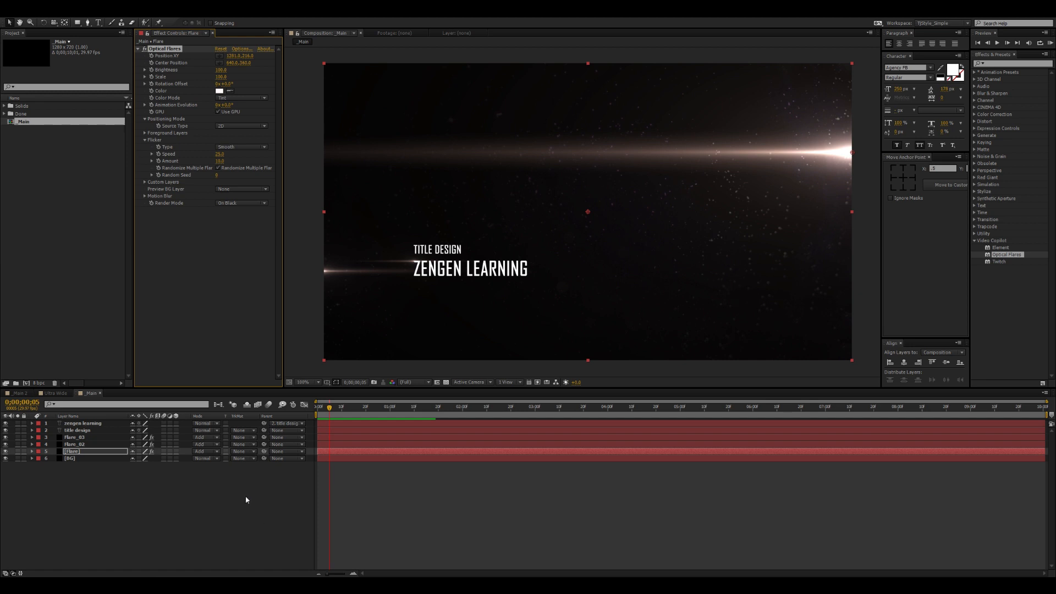
pyautogui.click(170, 502)
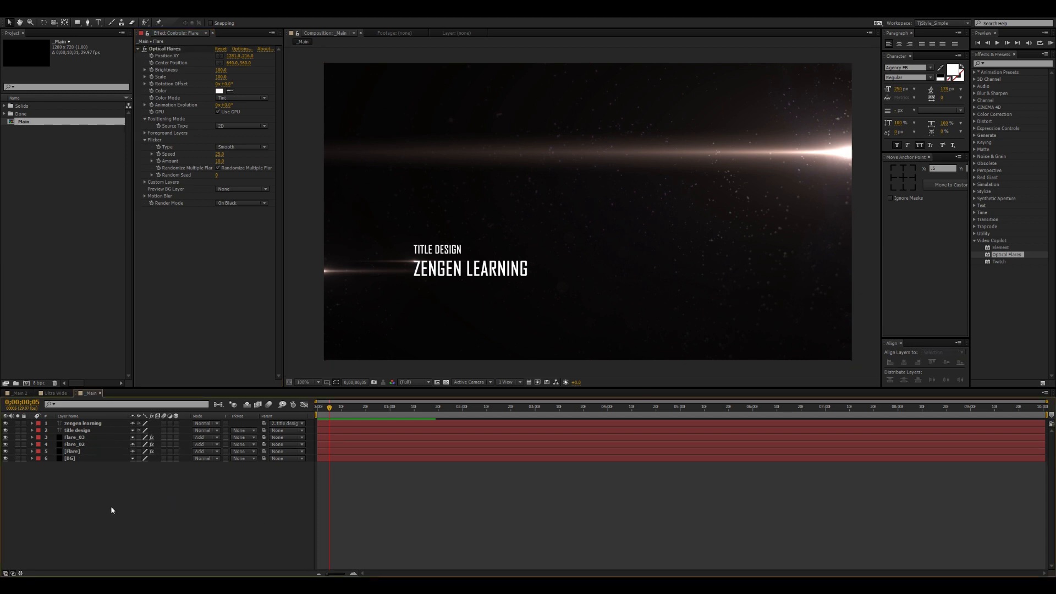
# Add a two-node camera to the composition using the 35mm lens preset
pyautogui.hotkey('ctrl', 'alt', 'shift', 'c')
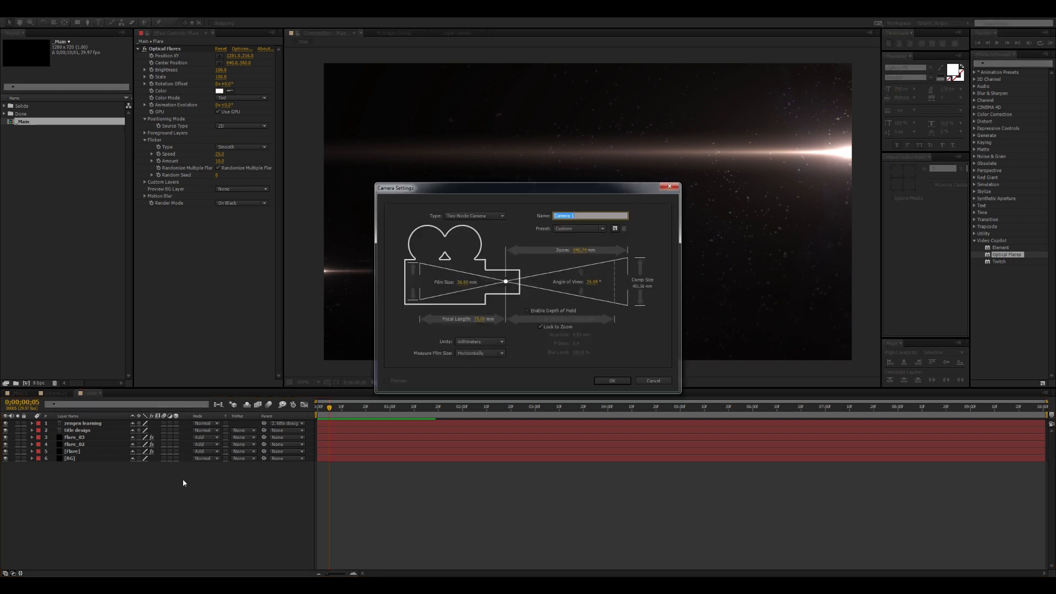
pyautogui.click(604, 229)
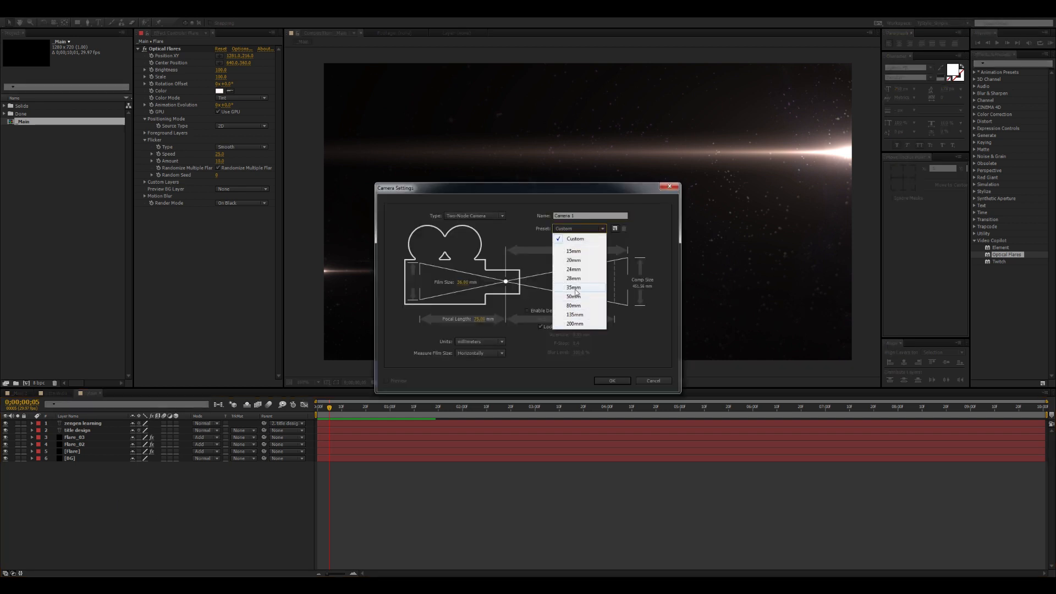
pyautogui.click(578, 287)
pyautogui.click(611, 381)
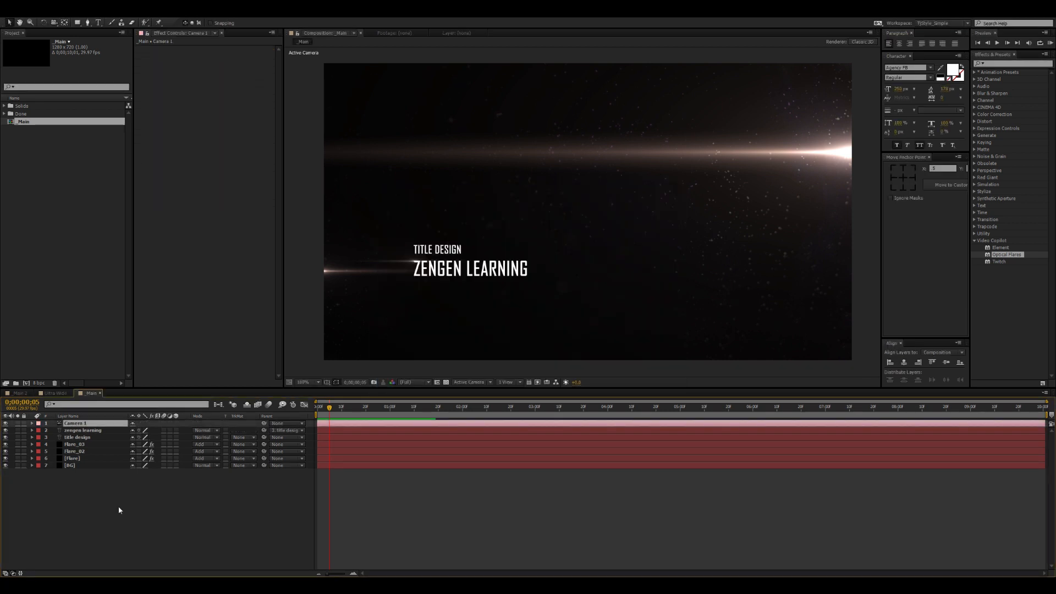
pyautogui.click(170, 531)
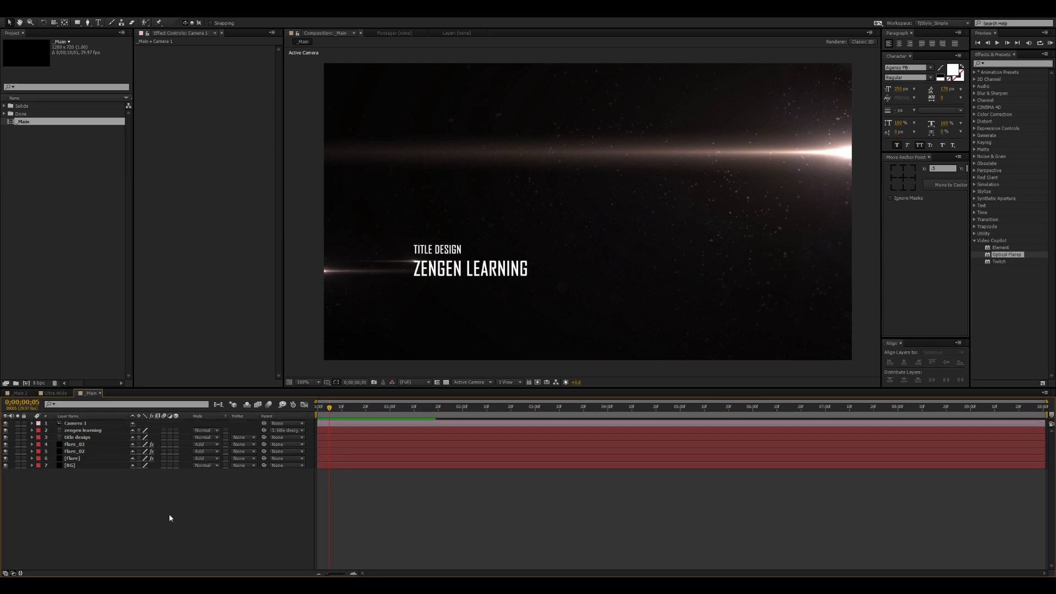
# Create a null named Camera Controller, make it 3D, and parent Camera 1 to it
pyautogui.hotkey('ctrl', 'alt', 'shift', 'y')
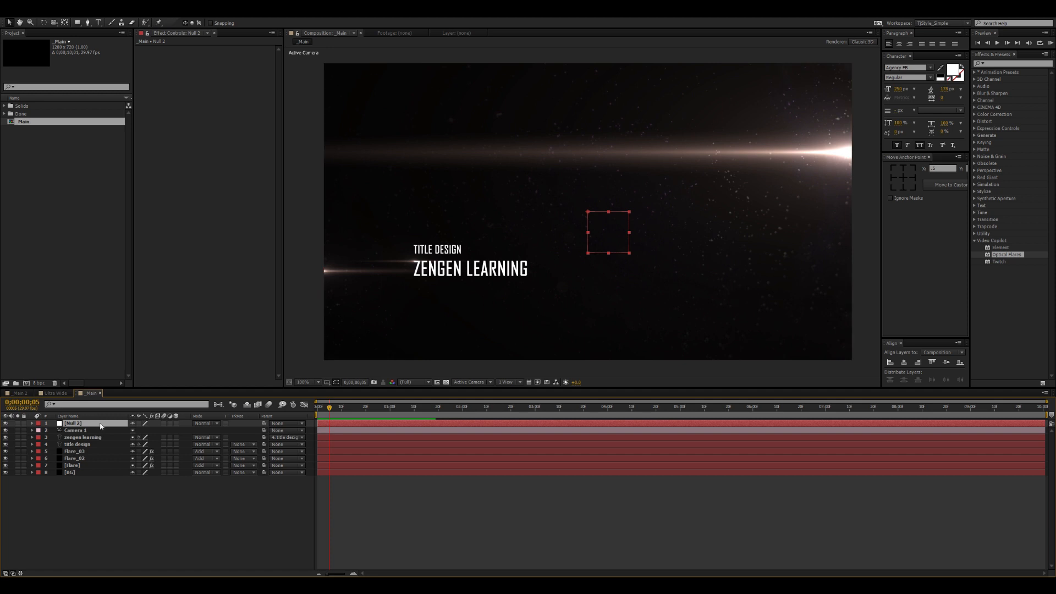
pyautogui.press('Return')
pyautogui.write('Camera Controller')
pyautogui.press('Return')
pyautogui.click(176, 423)
pyautogui.moveTo(264, 432); pyautogui.dragTo(91, 425)
# Turn the title and flare layers into 3D layers, leaving BG as a 2D layer
pyautogui.moveTo(104, 501); pyautogui.dragTo(85, 434)
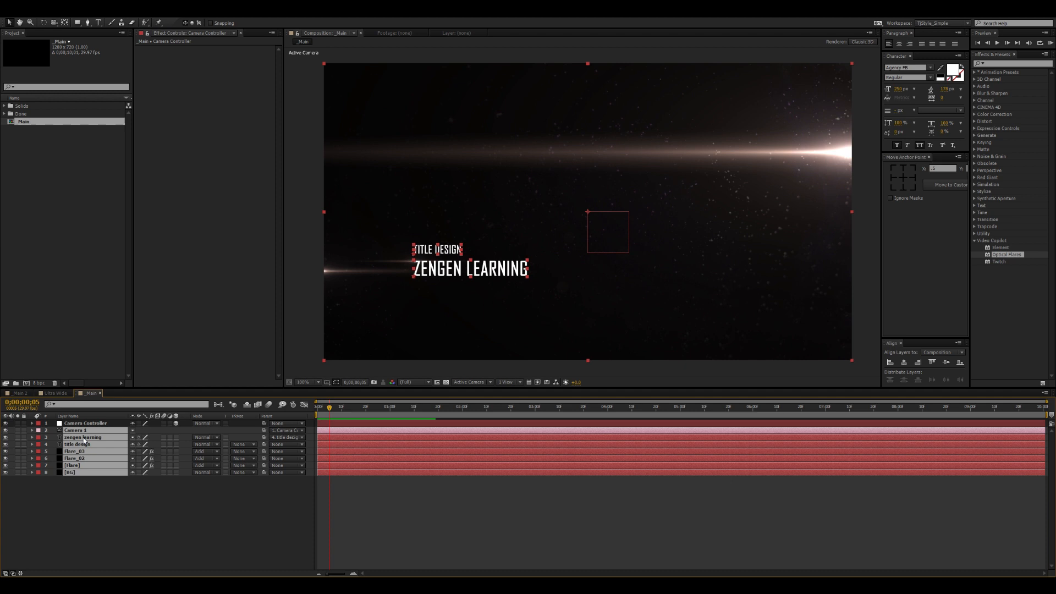
pyautogui.keyDown('ctrl'); pyautogui.click(71, 473); pyautogui.keyUp('ctrl')
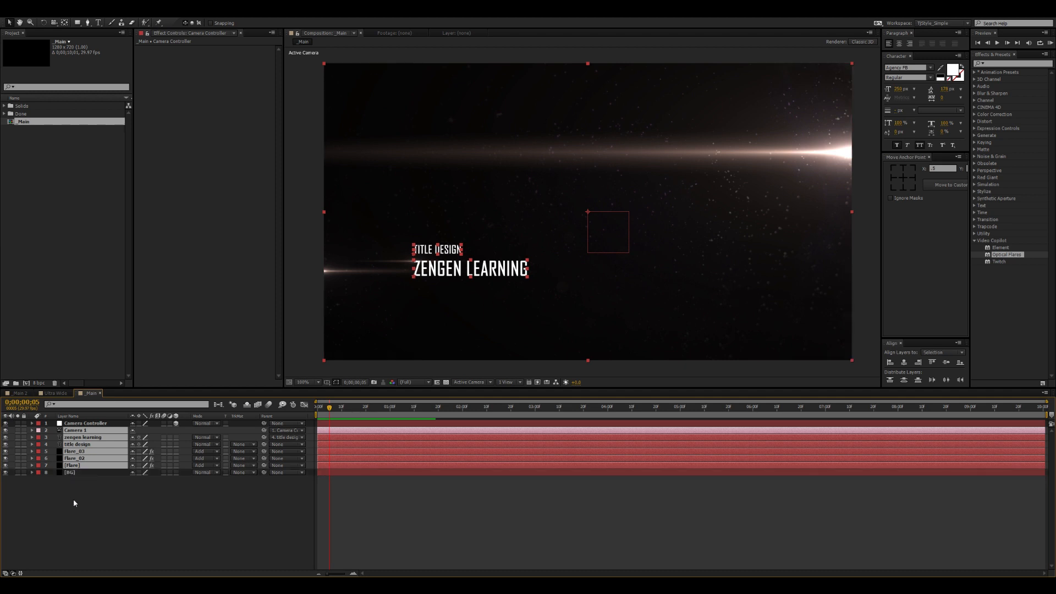
pyautogui.click(177, 466)
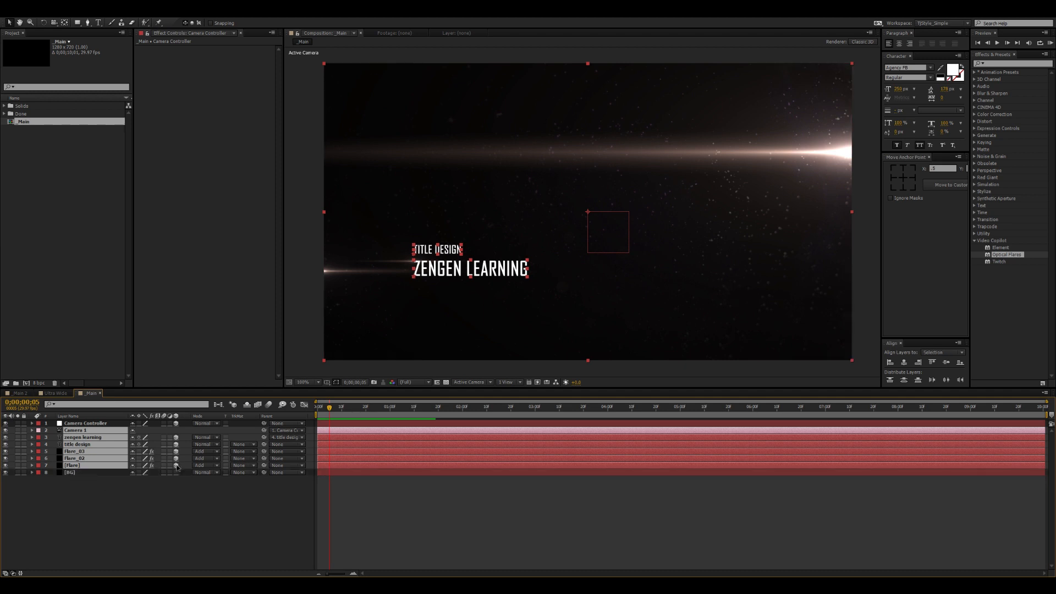
pyautogui.click(166, 491)
# Reveal the Camera Controller's Position property with the time at the start of the composition
pyautogui.click(103, 424)
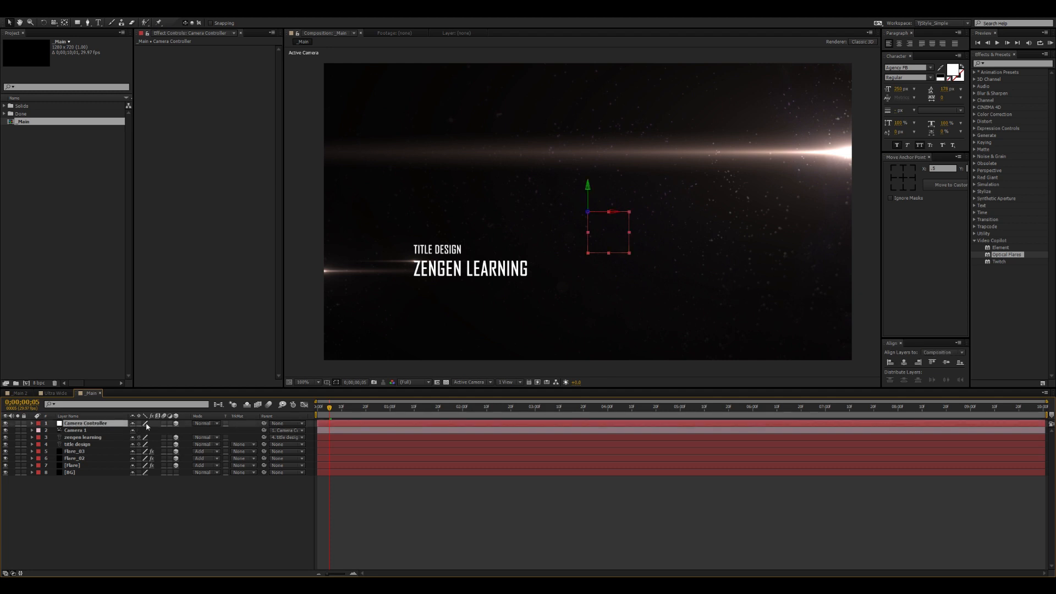
pyautogui.press('Home')
pyautogui.press('p')
# Try shifting the Camera Controller vertically, check the edges of the frame, and undo the shift
pyautogui.moveTo(148, 430); pyautogui.dragTo(178, 429)
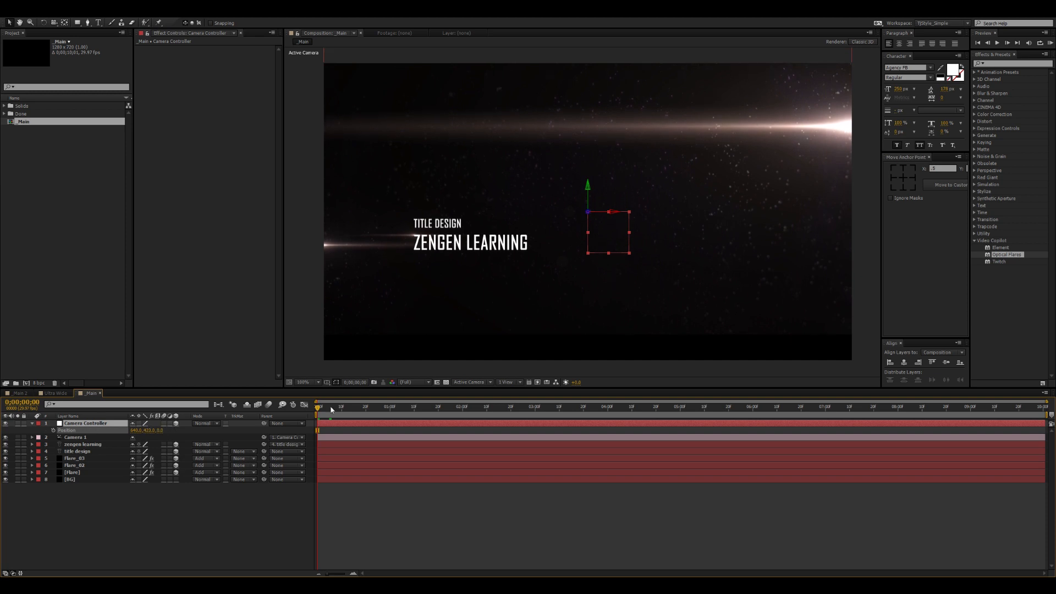
pyautogui.click(446, 383)
pyautogui.click(445, 382)
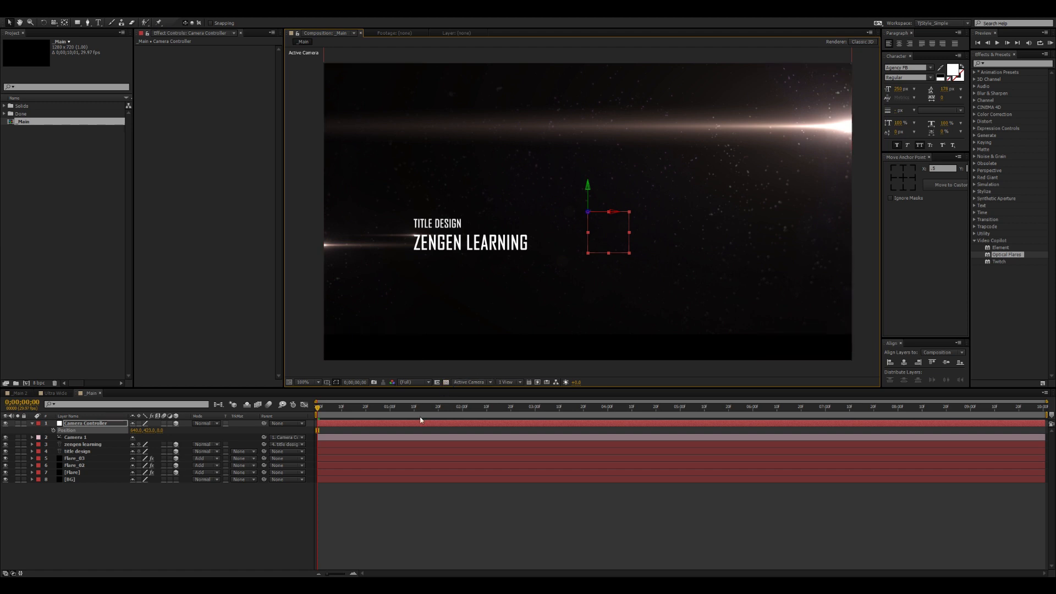
pyautogui.hotkey('ctrl', 'z')
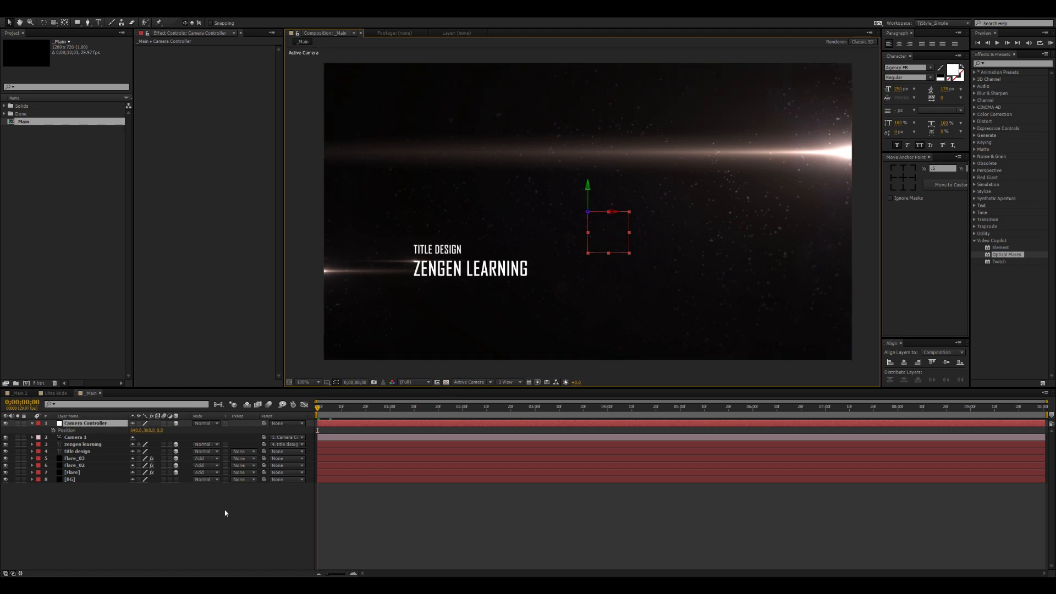
# Keyframe the Camera Controller's position at the start and at 3 seconds with Y raised by 10 to 370, then preview the move
pyautogui.click(53, 431)
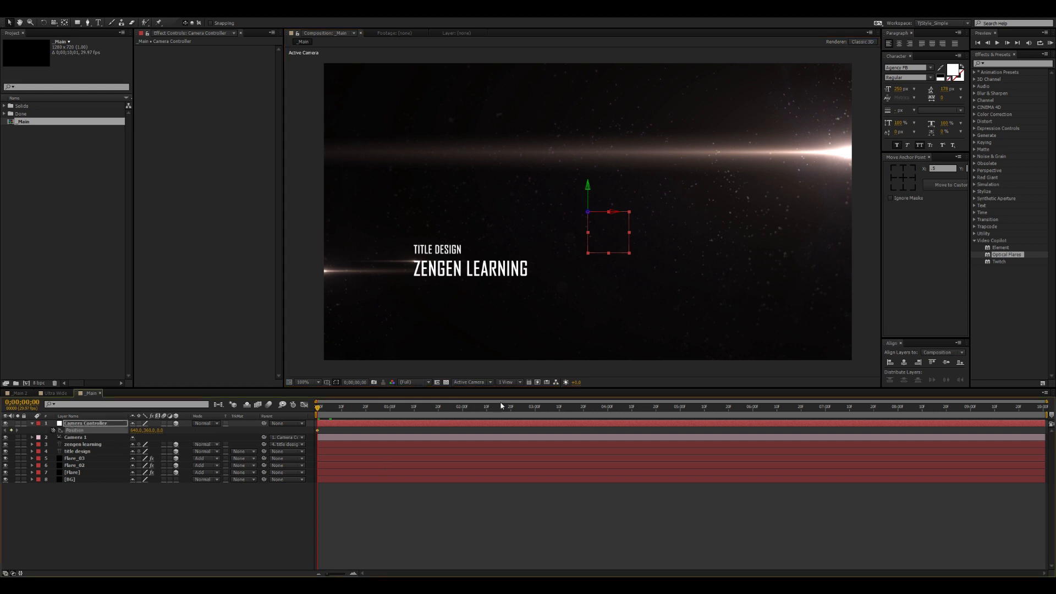
pyautogui.click(605, 407)
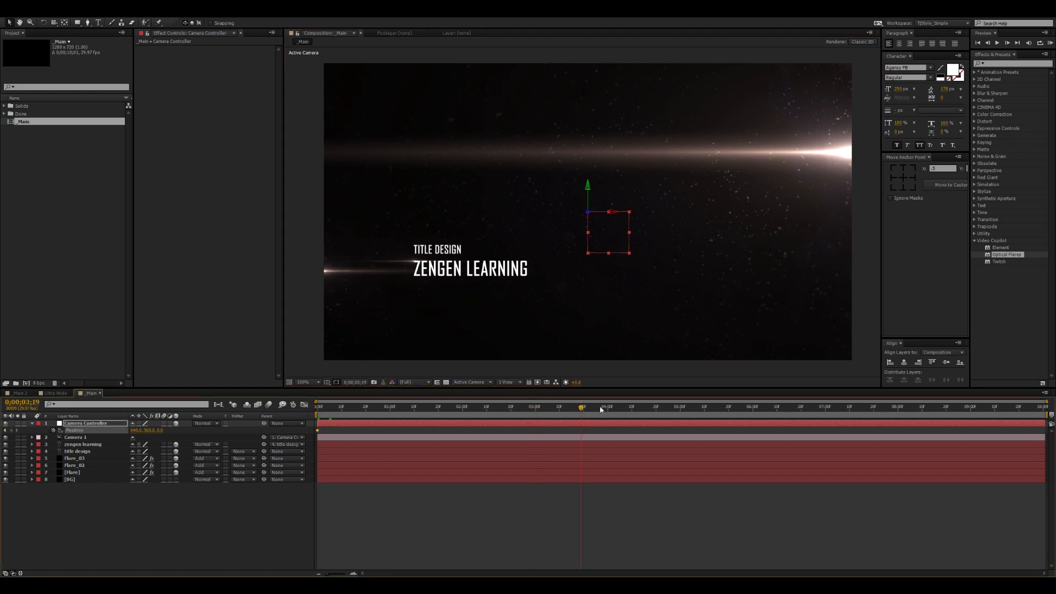
pyautogui.click(536, 409)
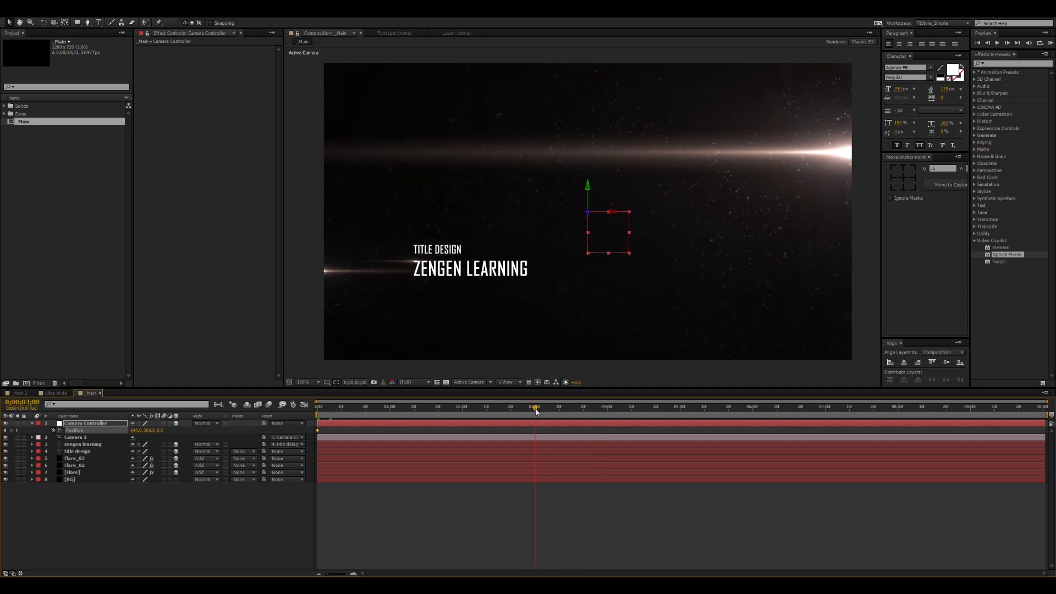
pyautogui.click(147, 430)
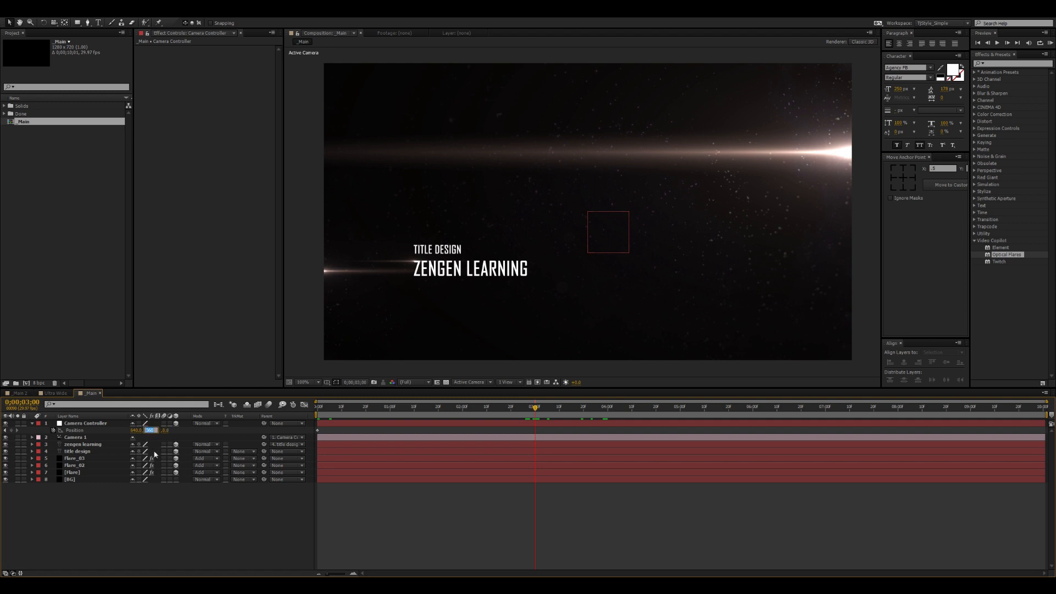
pyautogui.press('Right')
pyautogui.write('+10')
pyautogui.press('Return')
pyautogui.press('space')
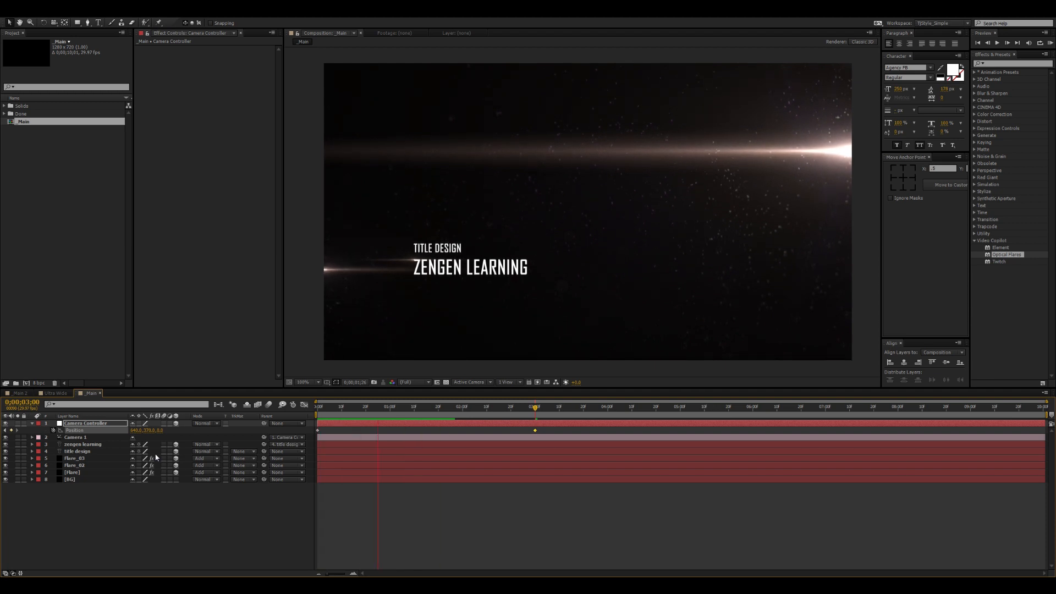
pyautogui.press('space')
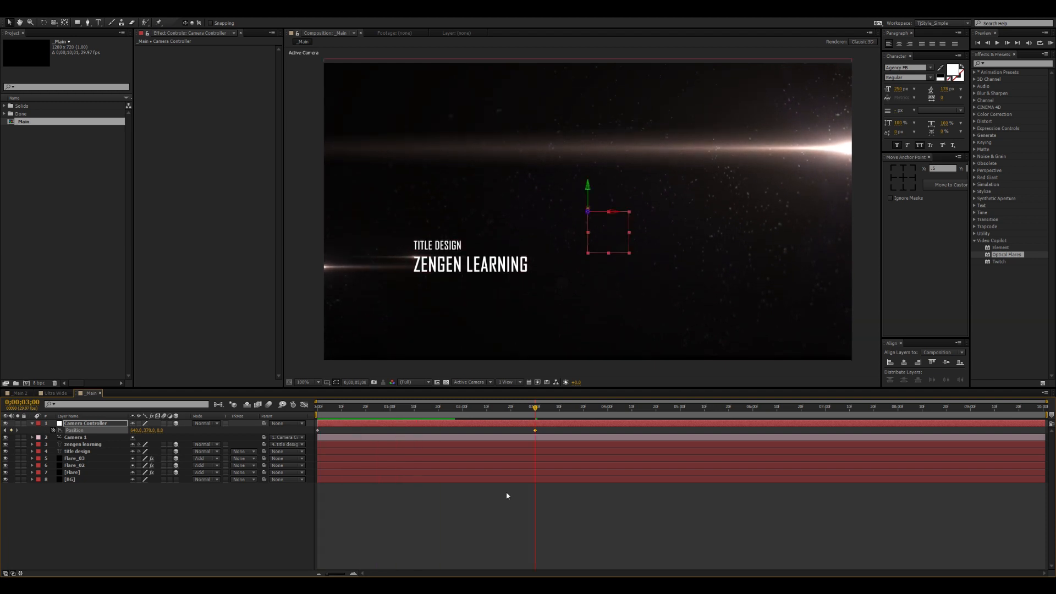
# Shift the Camera Controller's second position keyframe to 4 seconds, end the work area there, and preview the slower move
pyautogui.moveTo(539, 411); pyautogui.dragTo(608, 409)
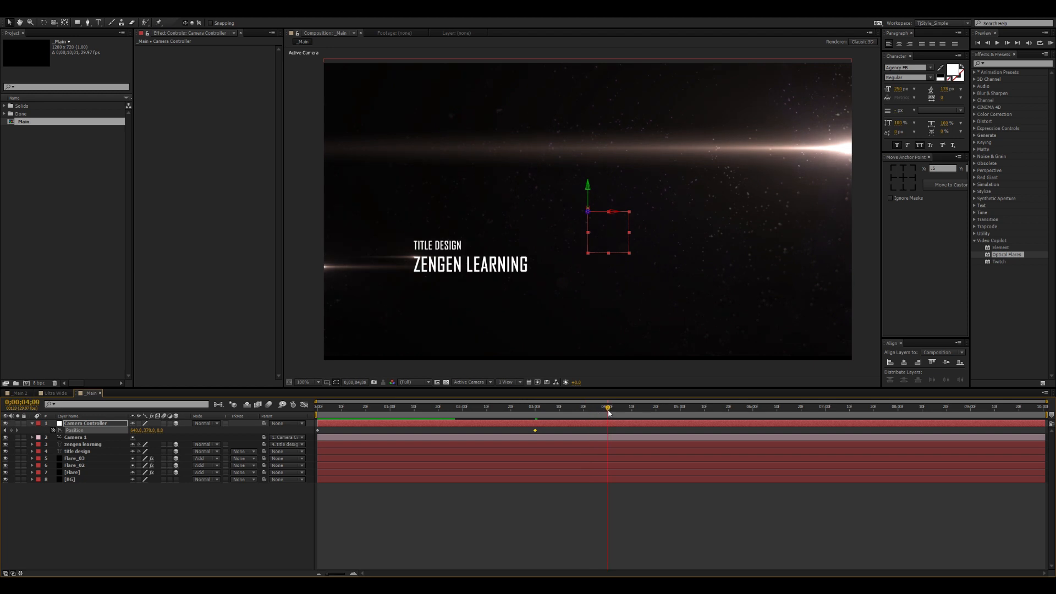
pyautogui.moveTo(536, 430); pyautogui.dragTo(609, 430)
pyautogui.press('n')
pyautogui.press('space')
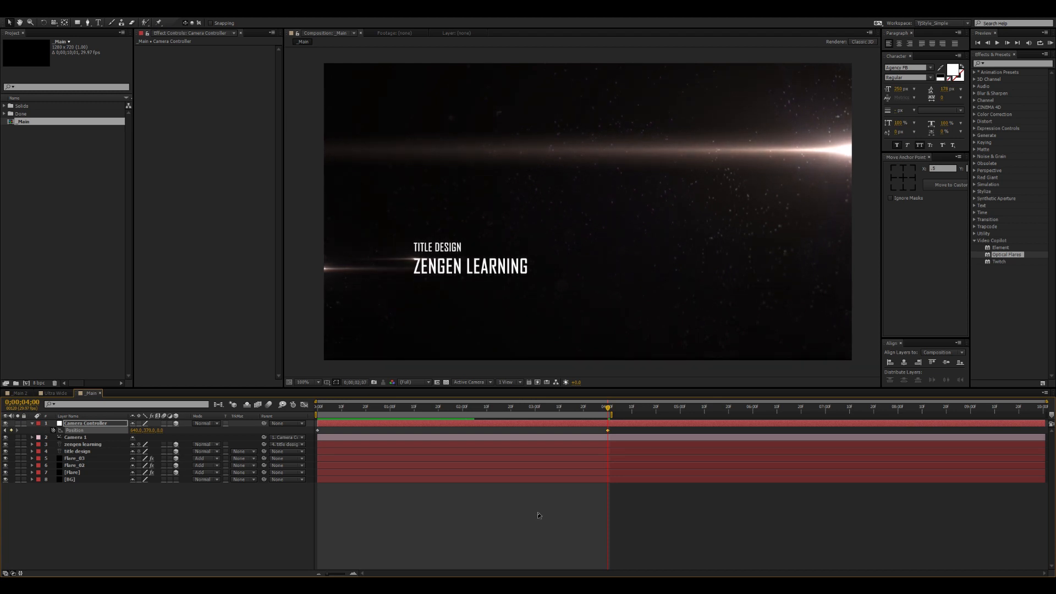
pyautogui.press('space')
# Save the project and collapse the keyframed properties in the timeline
pyautogui.hotkey('ctrl', 's')
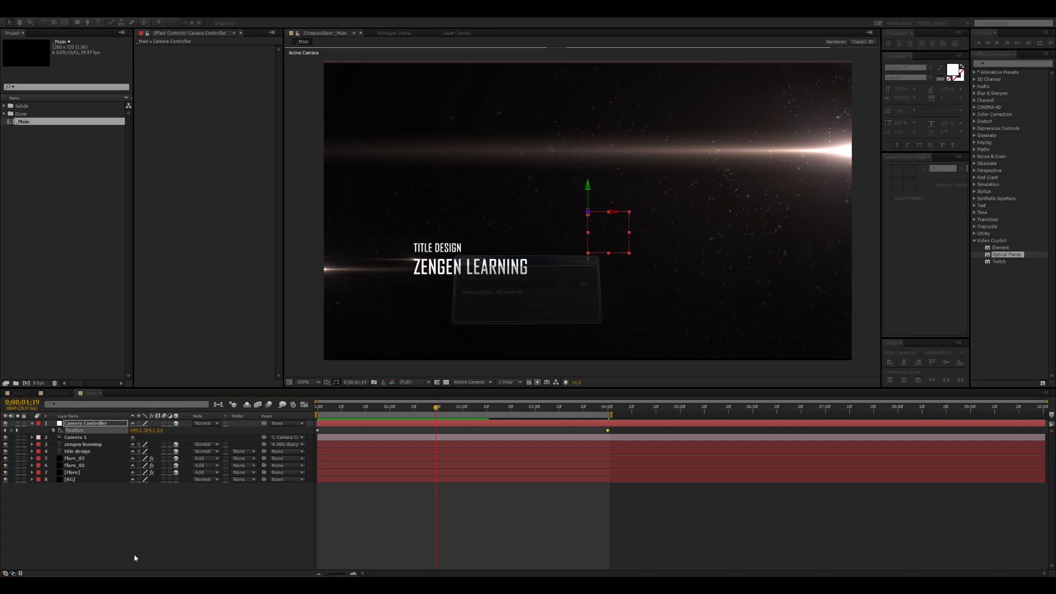
pyautogui.click(148, 537)
pyautogui.press('u')
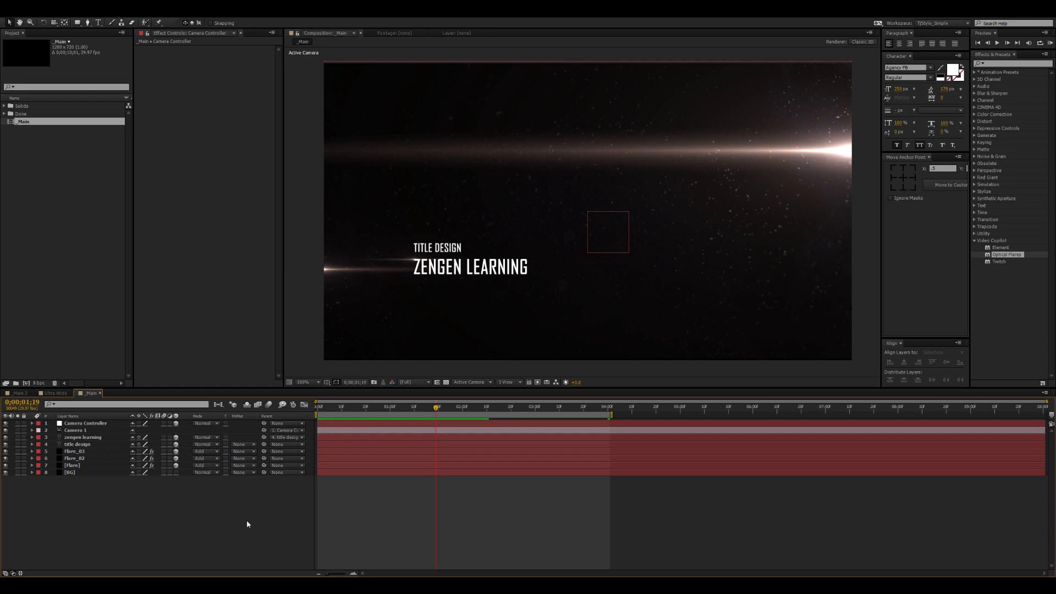
# Create a new solid named PAR and apply the Trapcode Particular effect to it
pyautogui.hotkey('ctrl', 'y')
pyautogui.write('PAR')
pyautogui.press('Return')
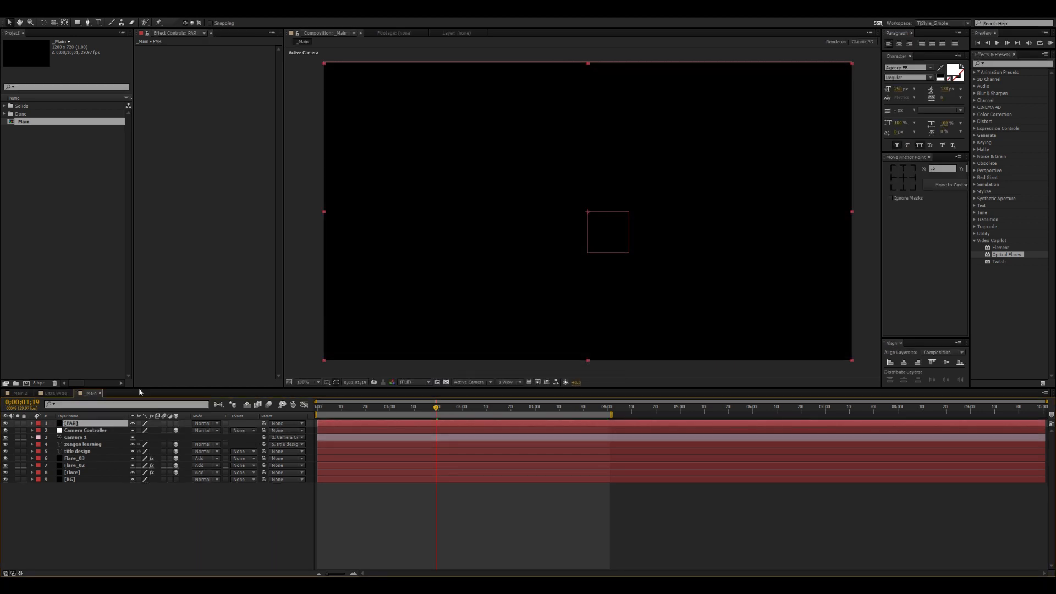
pyautogui.click(975, 227)
pyautogui.moveTo(1001, 275); pyautogui.dragTo(92, 427)
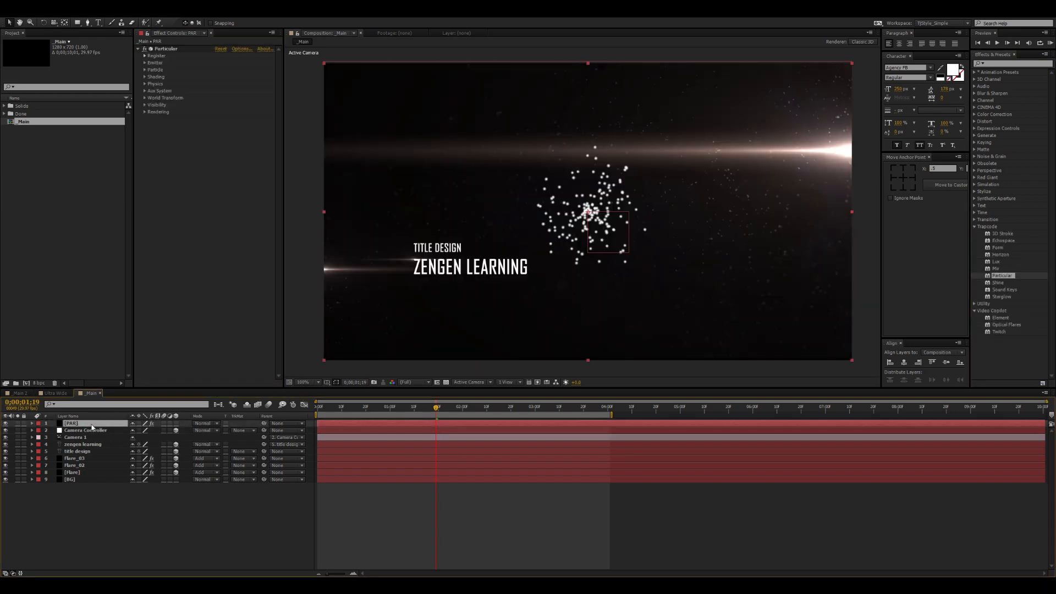
# Set Particular's Sphere Feather to 0 and inspect the particles up close at 0;00;05;13
pyautogui.moveTo(319, 407); pyautogui.dragTo(713, 418)
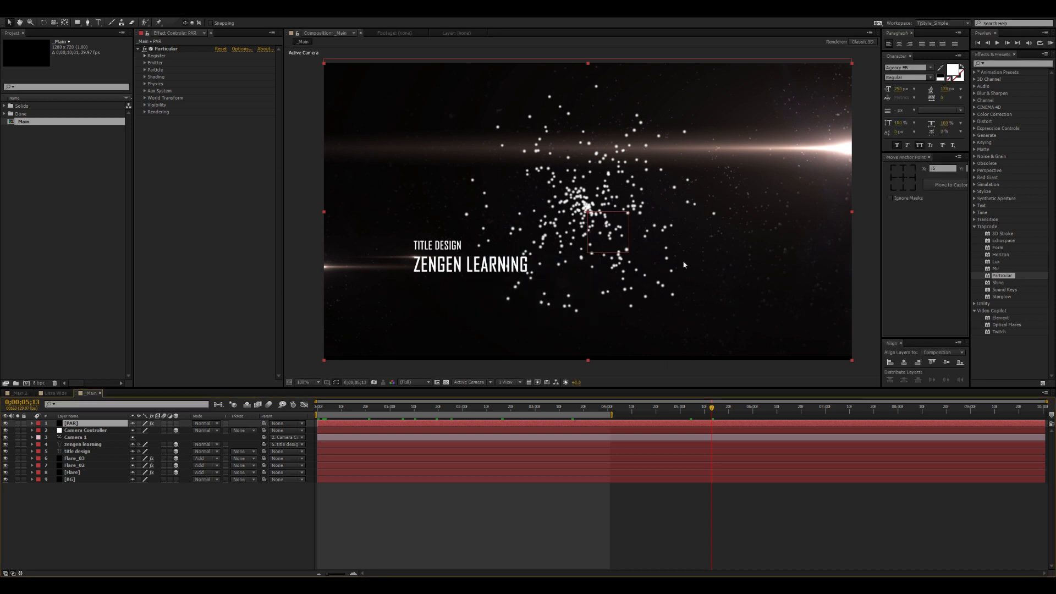
pyautogui.press('.')
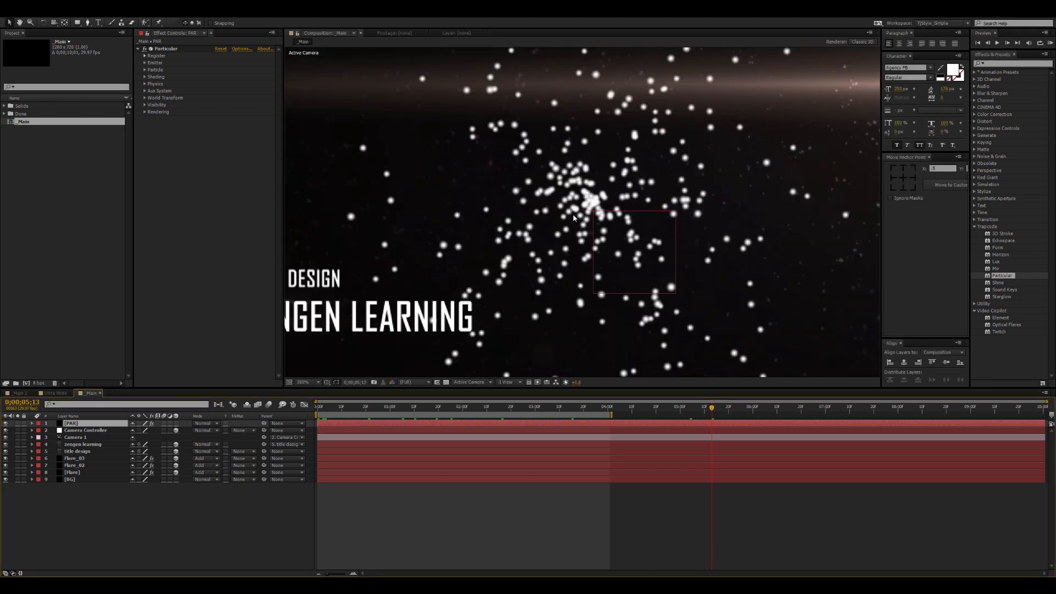
pyautogui.press(',')
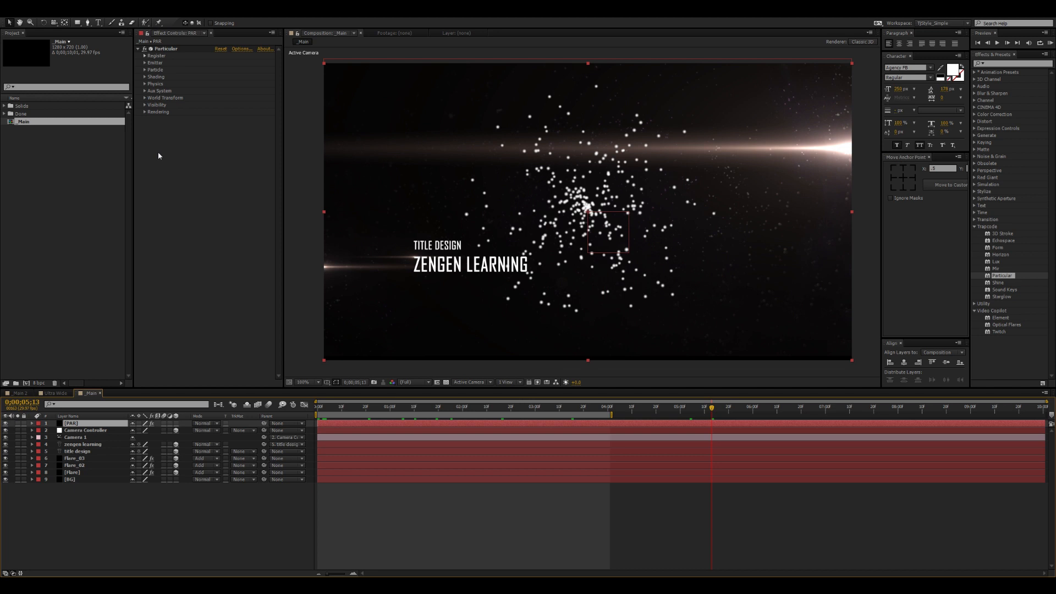
pyautogui.click(145, 63)
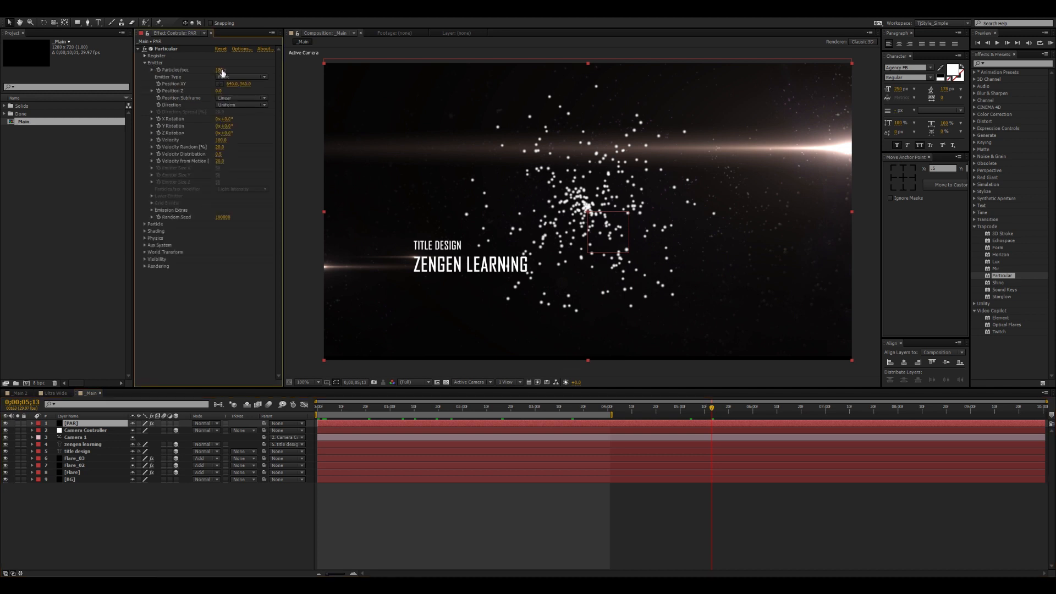
pyautogui.click(145, 224)
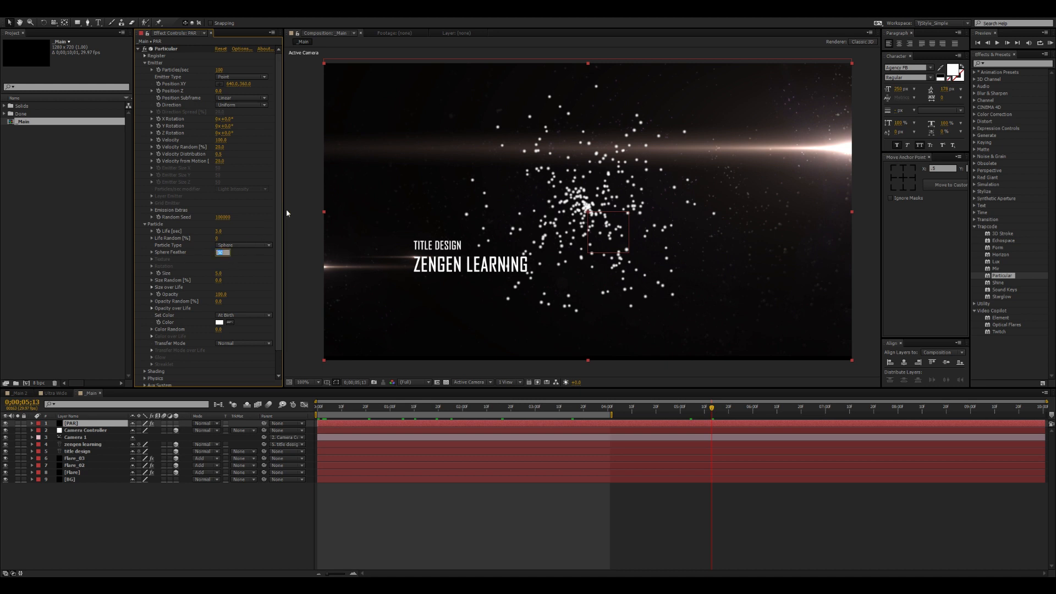
pyautogui.write('0')
pyautogui.press('Return')
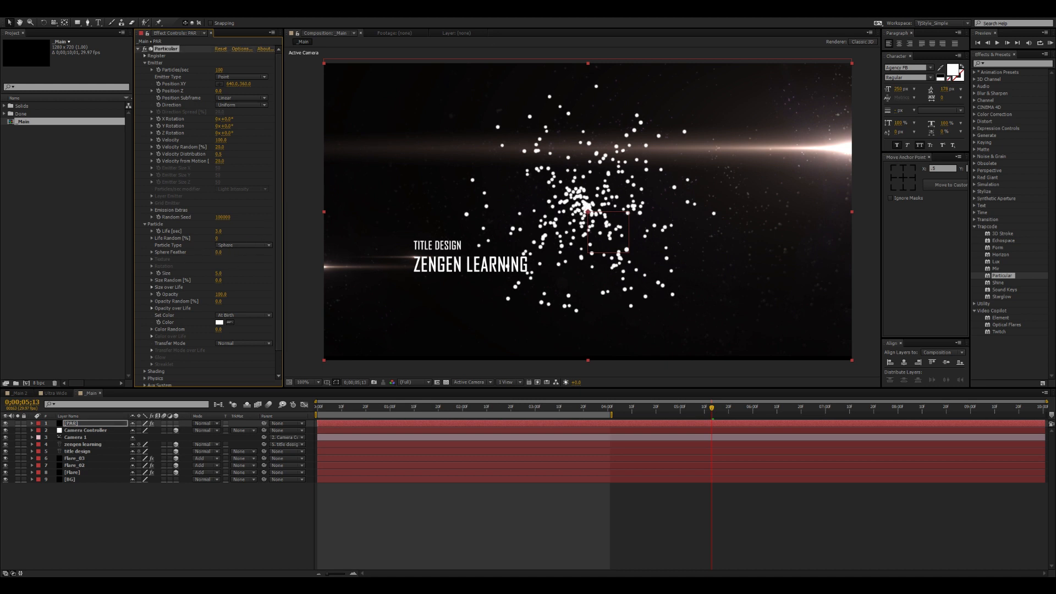
pyautogui.press('.')
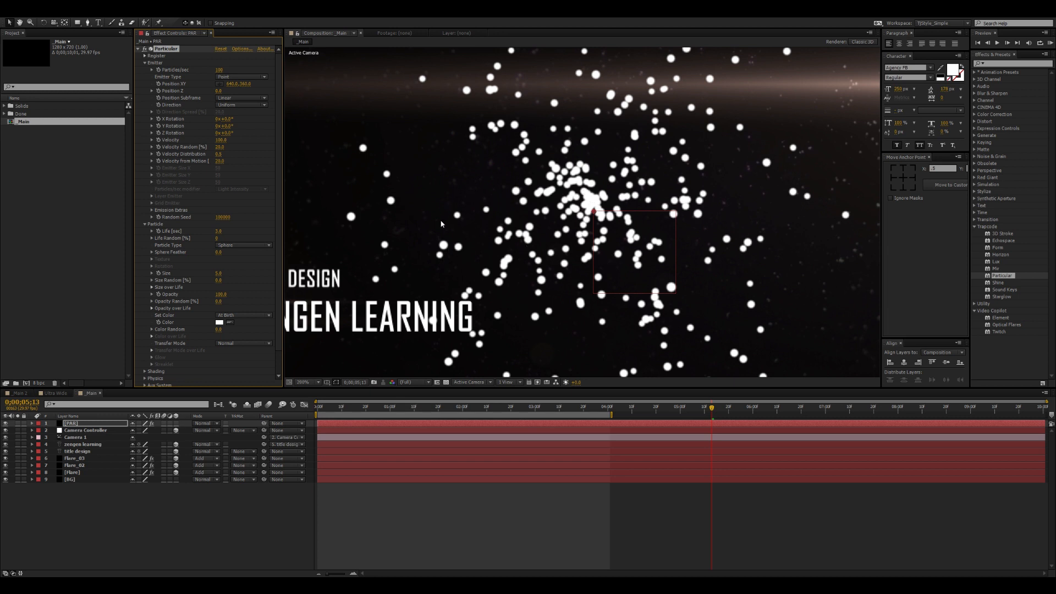
pyautogui.press(',')
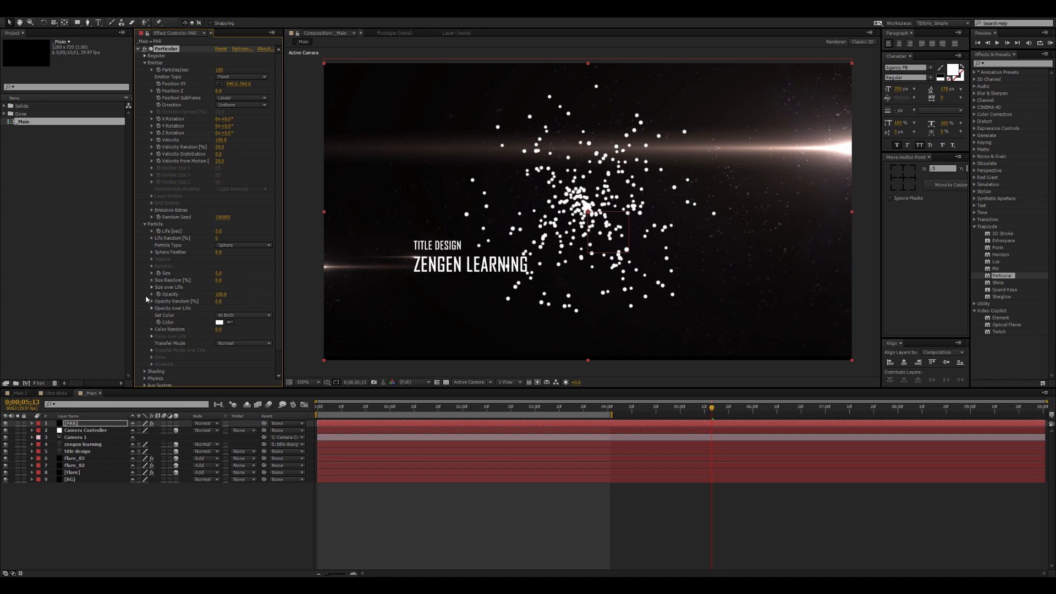
# Apply the trapezoid fade-in and fade-out preset to Particular's Opacity over Life graph and scrub through the particles to 0;00;03;16
pyautogui.click(152, 308)
pyautogui.scroll(-1, 232, 326)
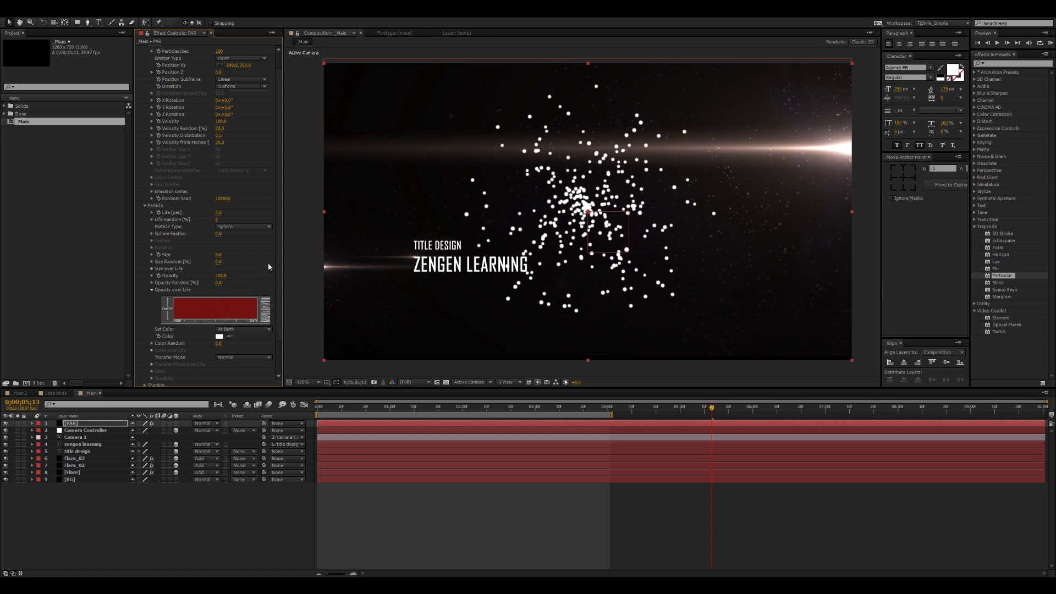
pyautogui.moveTo(283, 255)
pyautogui.mouseDown()
pyautogui.moveTo(265, 254)
pyautogui.moveTo(284, 254)
pyautogui.mouseUp()
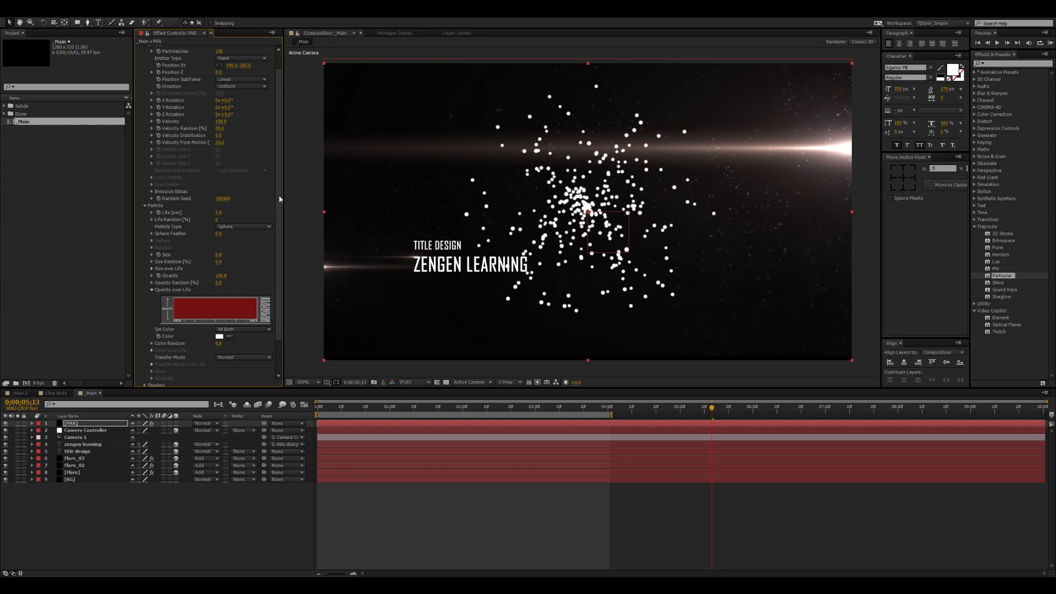
pyautogui.moveTo(283, 196); pyautogui.dragTo(303, 197)
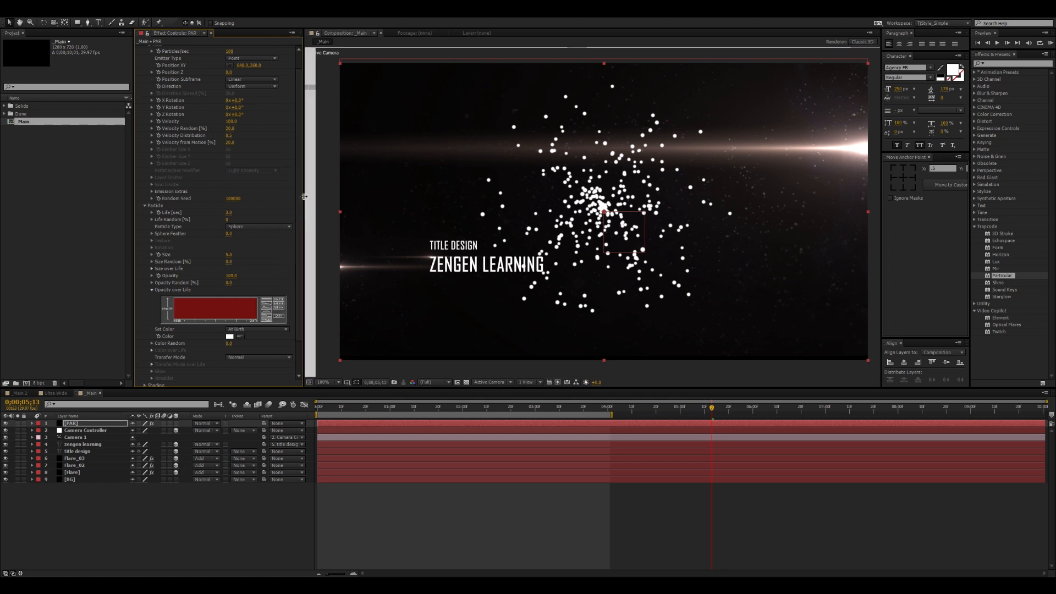
pyautogui.click(269, 314)
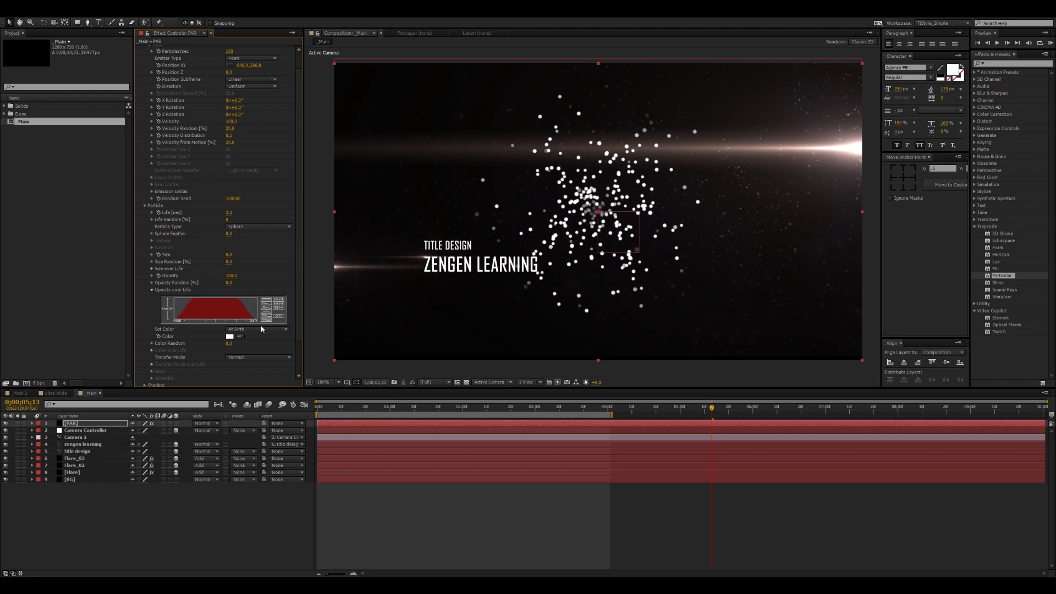
pyautogui.moveTo(320, 408); pyautogui.dragTo(575, 380)
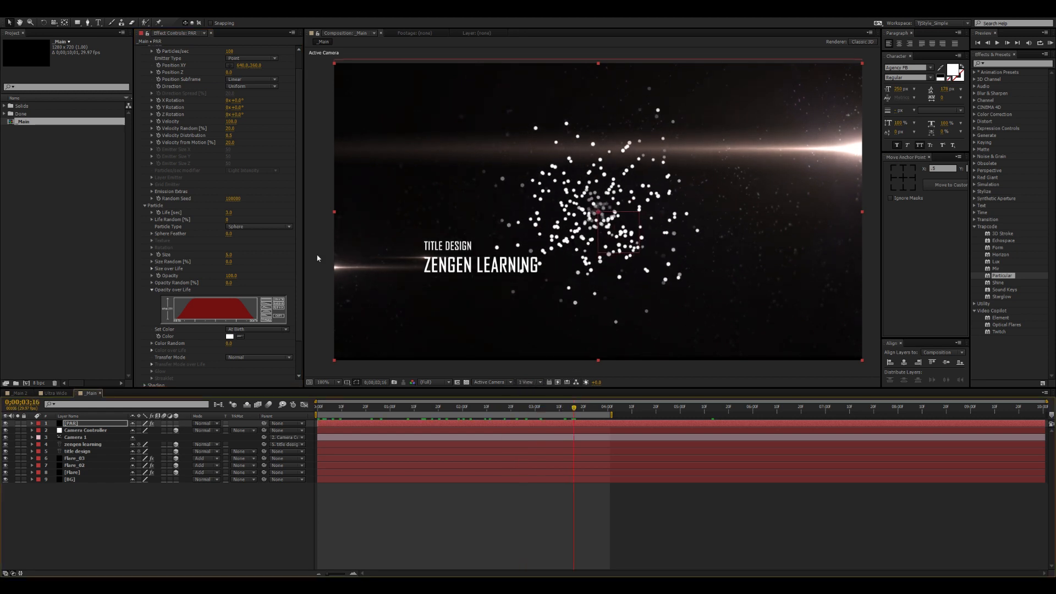
# Change Particular's Emitter Type to Box
pyautogui.scroll(2, 162, 75)
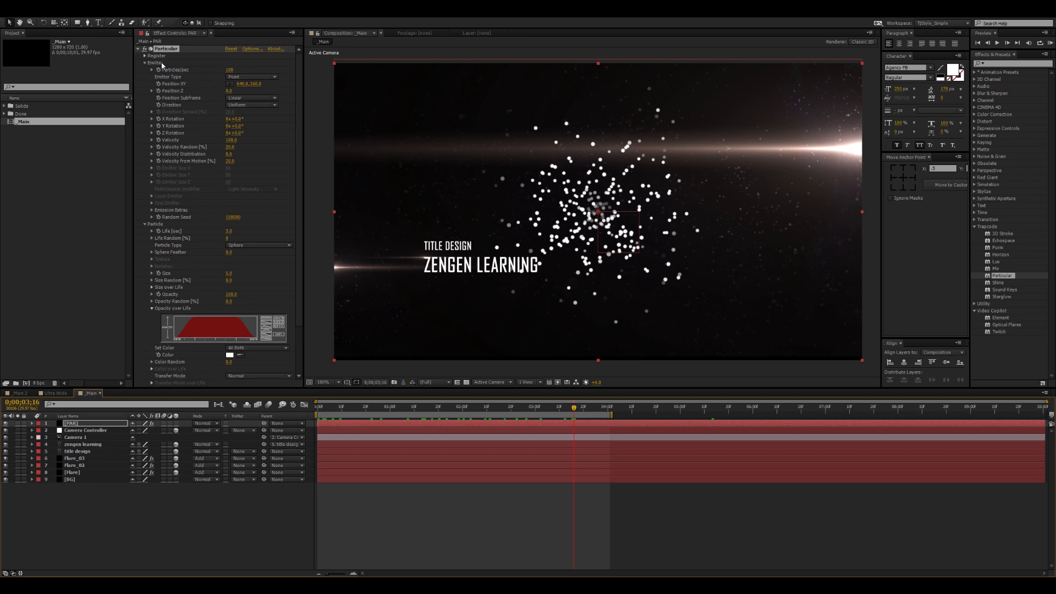
pyautogui.click(266, 77)
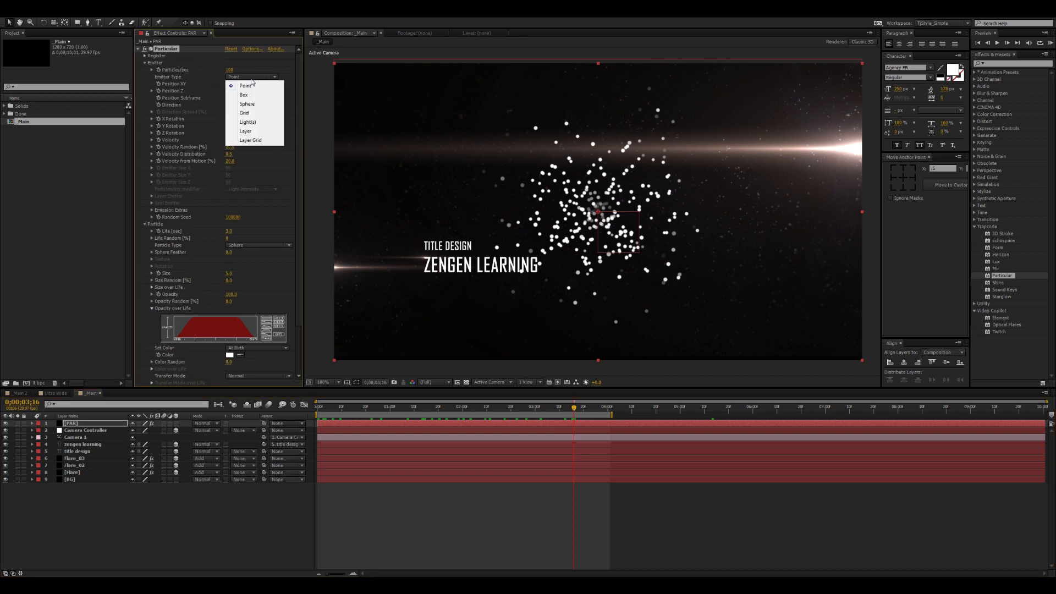
pyautogui.click(245, 97)
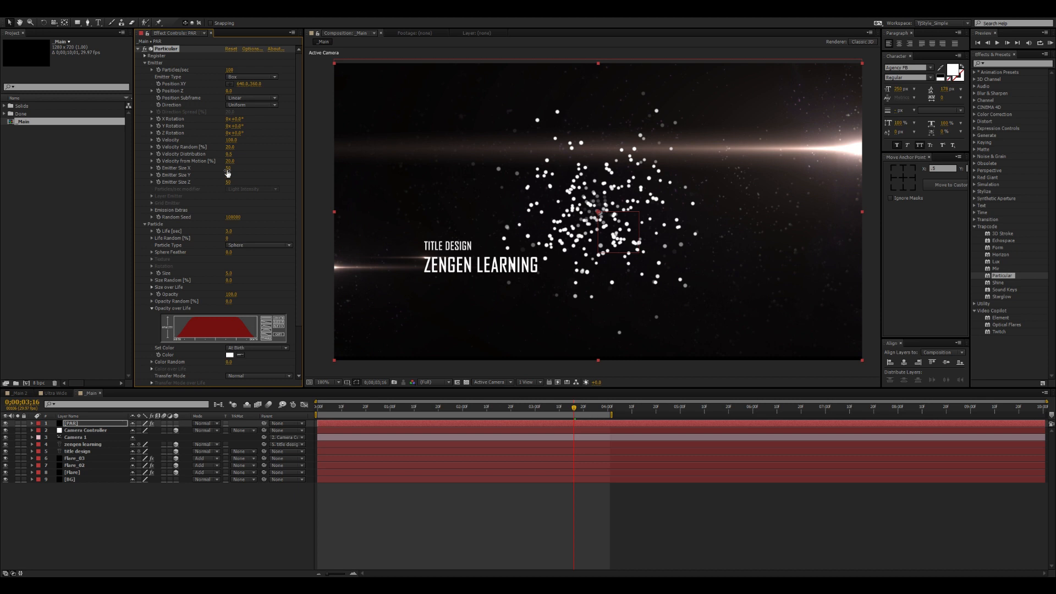
# Check the composition's width in its settings and set Emitter Size X to that width plus 500, giving 1780
pyautogui.rightClick(127, 517)
pyautogui.click(165, 439)
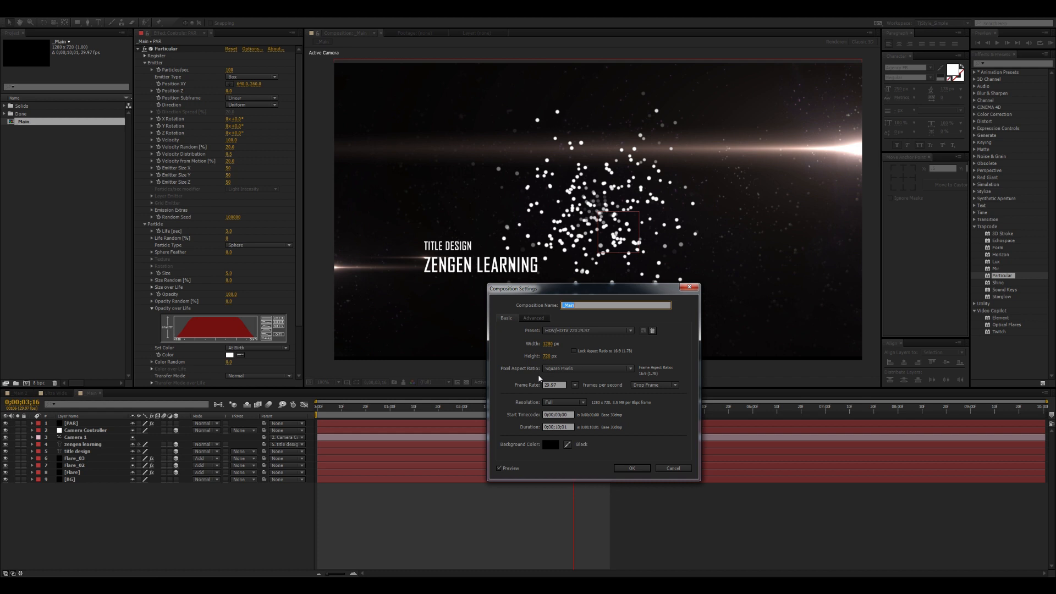
pyautogui.click(549, 343)
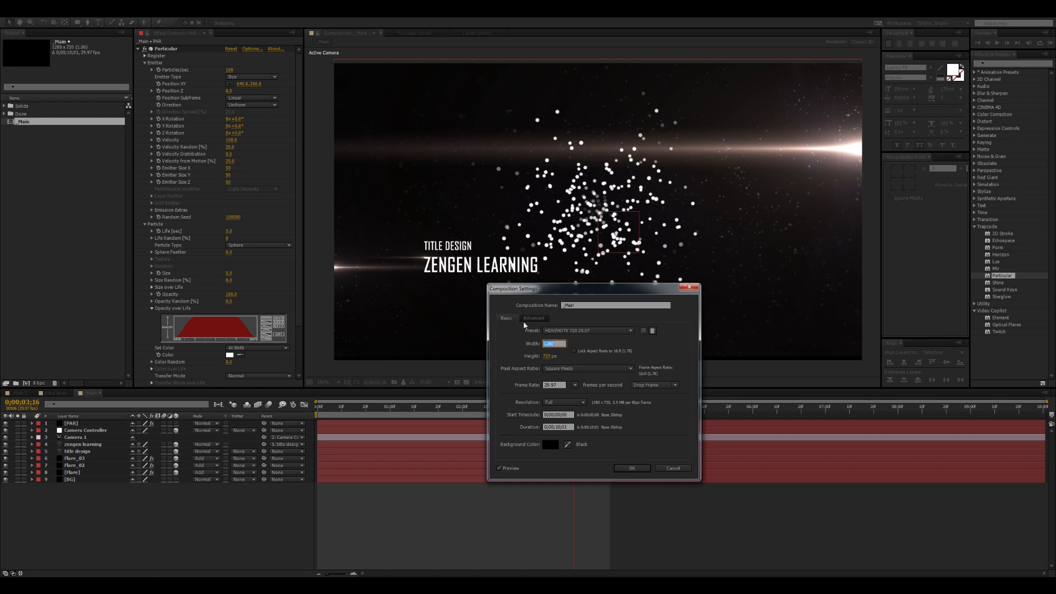
pyautogui.click(681, 288)
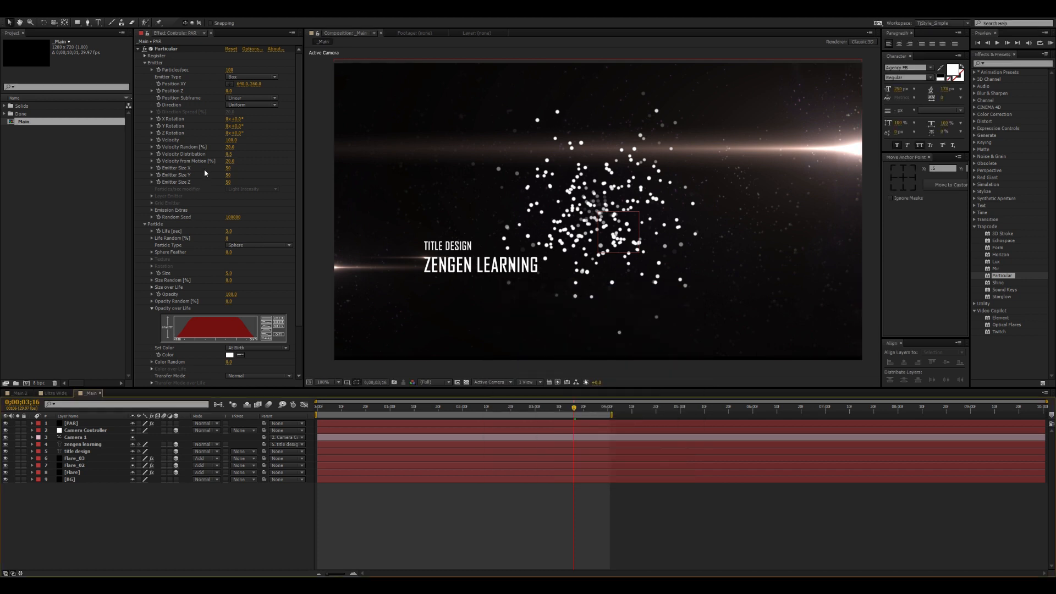
pyautogui.click(228, 168)
pyautogui.write('1500')
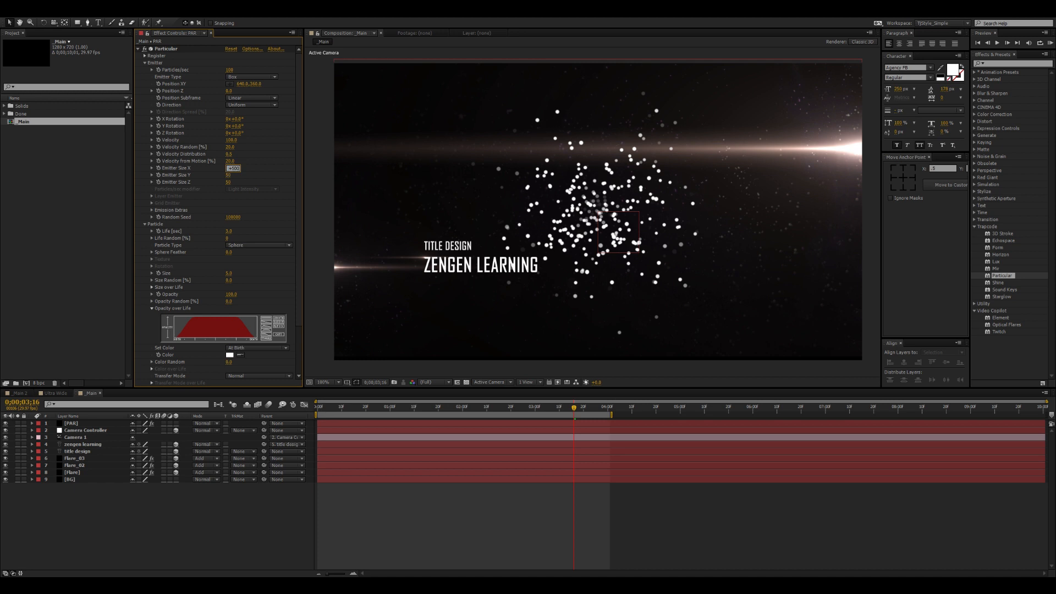
pyautogui.press('Return')
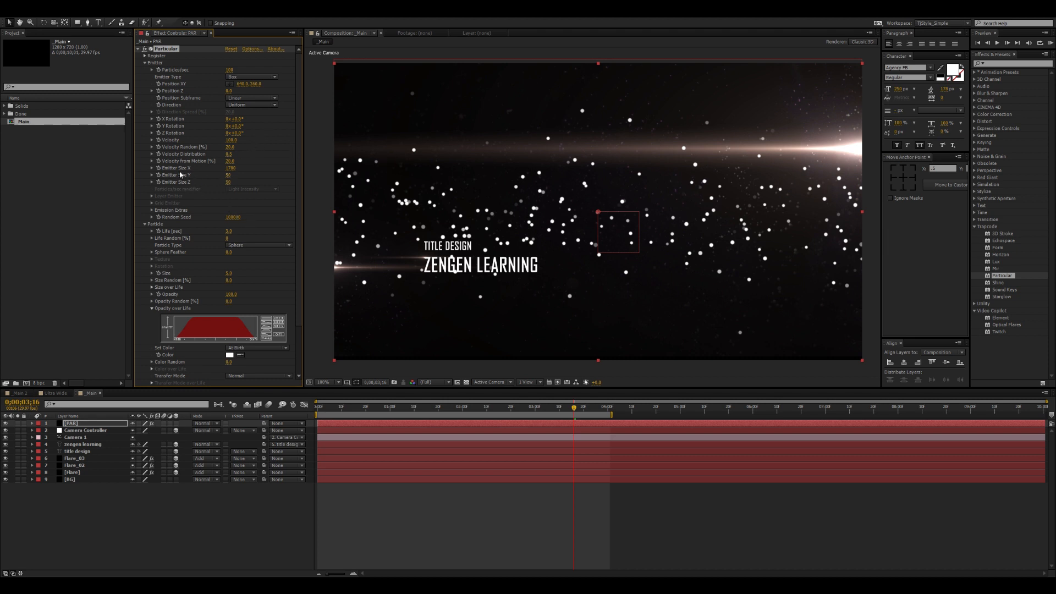
# Check the composition settings again and set Emitter Size Y to 720+500, giving 1220
pyautogui.rightClick(201, 526)
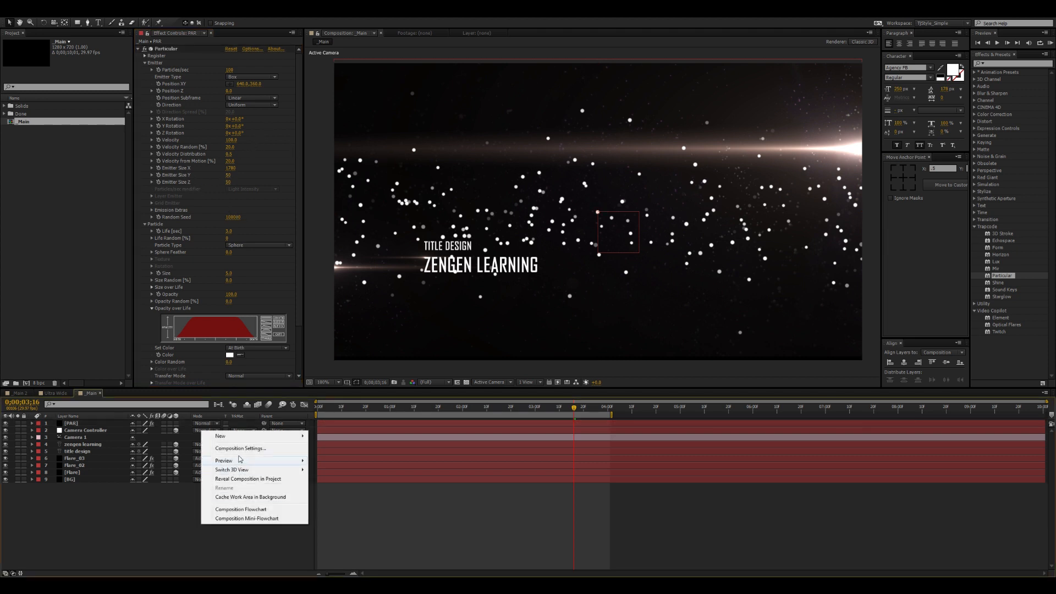
pyautogui.click(241, 448)
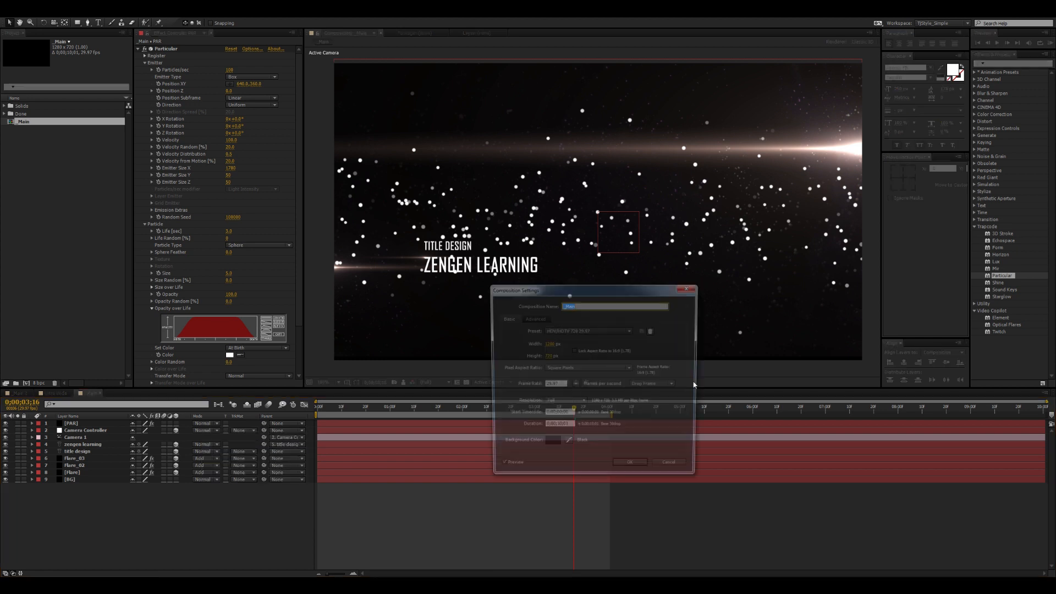
pyautogui.click(690, 287)
pyautogui.click(228, 174)
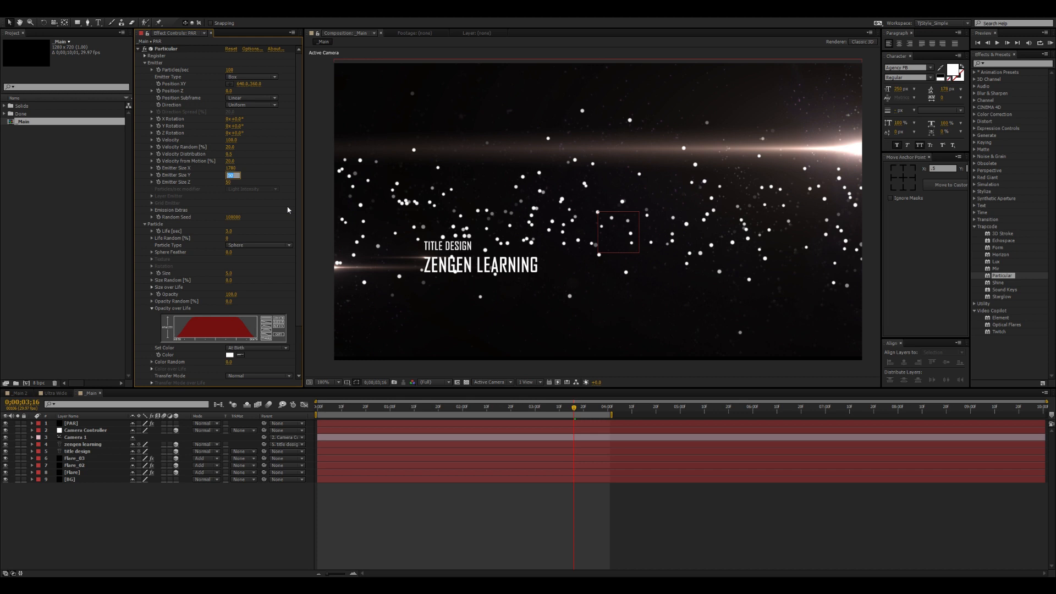
pyautogui.write('720+500')
pyautogui.press('Return')
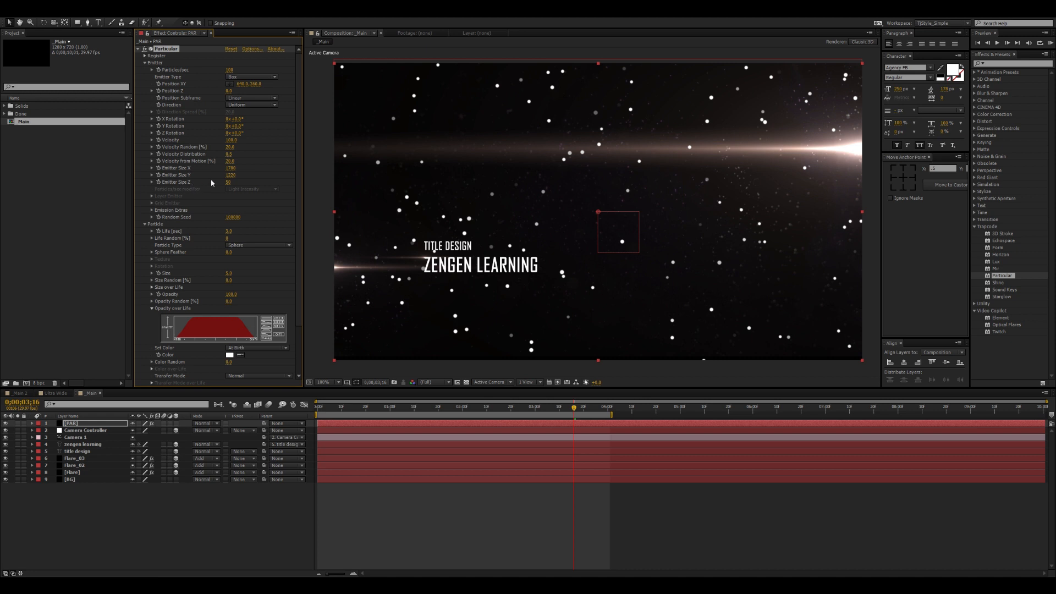
# Set Emitter Size Z to 2500 to spread the particles in depth
pyautogui.moveTo(229, 182); pyautogui.dragTo(408, 256)
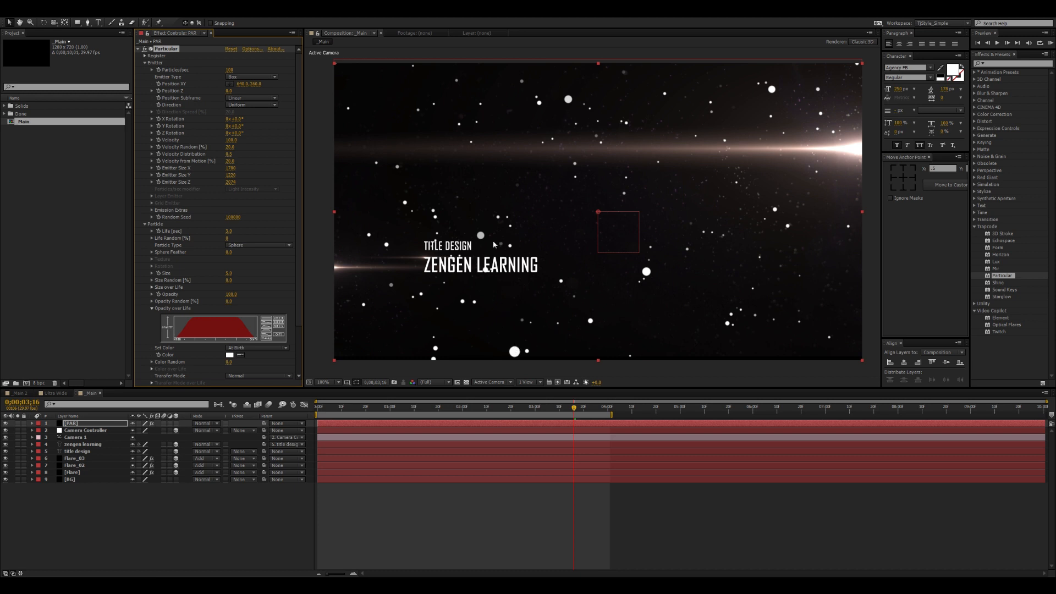
pyautogui.click(231, 182)
pyautogui.write('2500')
pyautogui.press('Return')
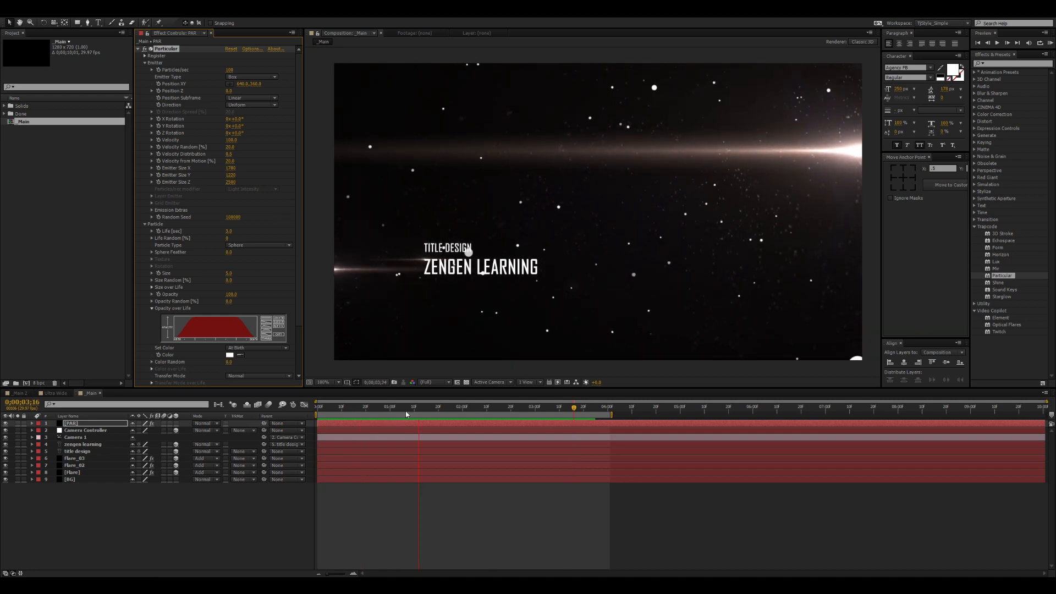
# Set the Gravity in Particular's Physics settings to -10 and preview the rising particles
pyautogui.scroll(-3, 181, 254)
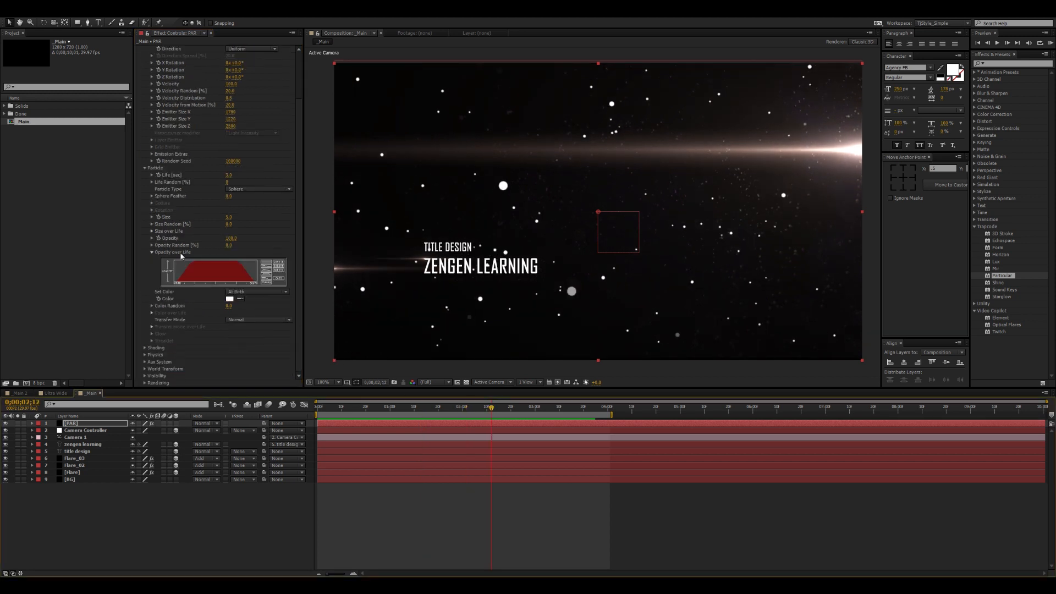
pyautogui.click(145, 355)
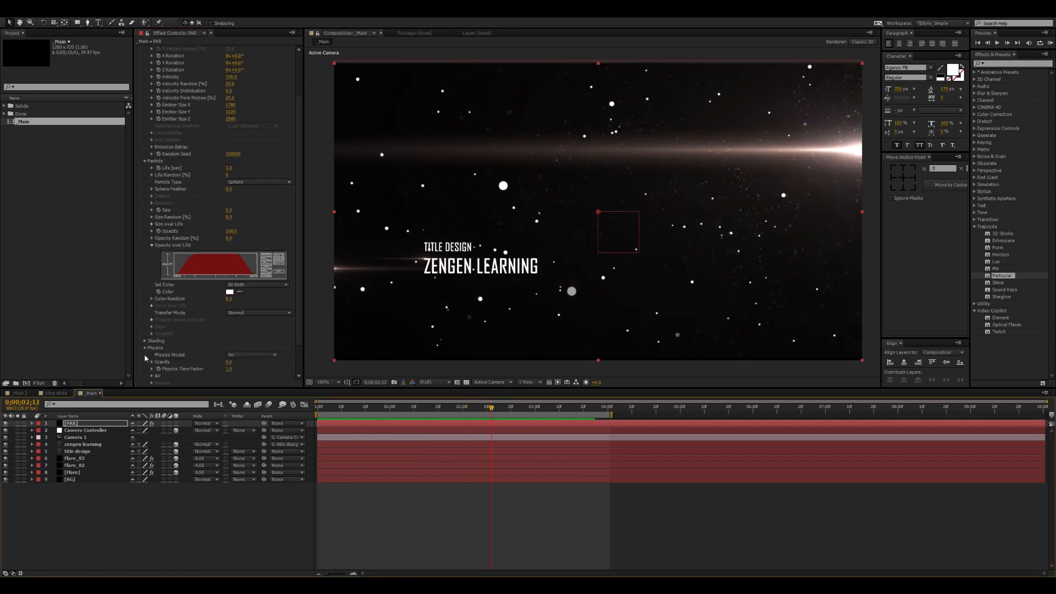
pyautogui.click(228, 362)
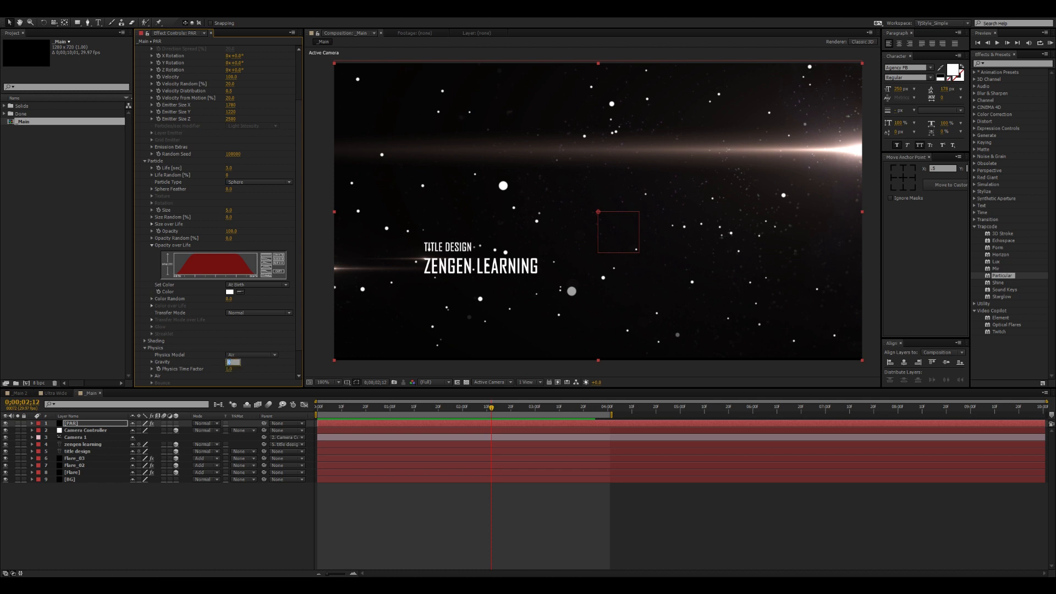
pyautogui.write('-10')
pyautogui.press('Return')
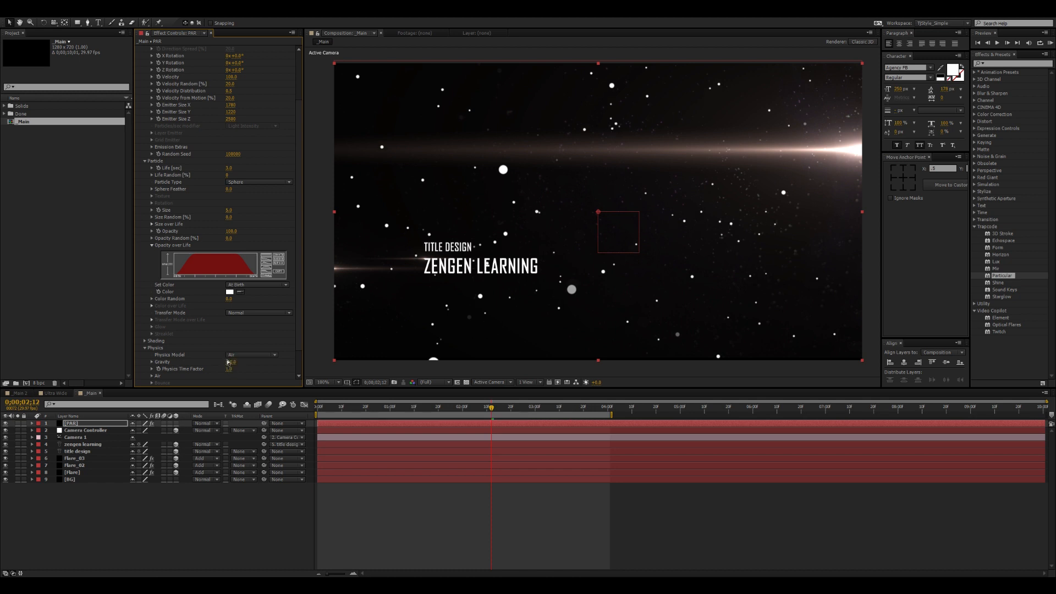
pyautogui.press('KP_0')
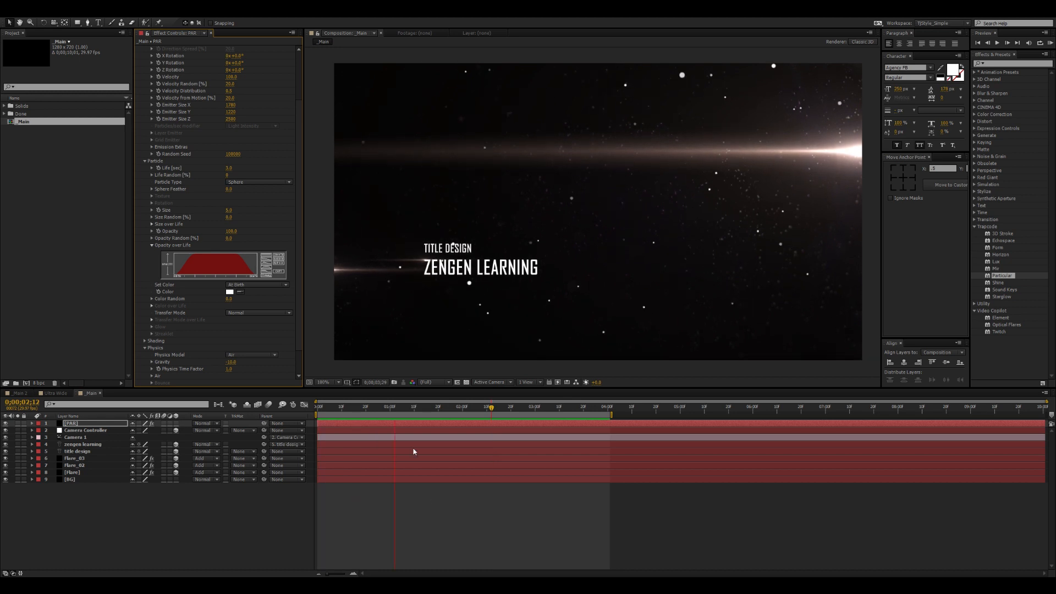
pyautogui.click(408, 408)
# From the first frame, try sliding the PAR layer earlier in time, and undo the shift
pyautogui.scroll(3, 256, 236)
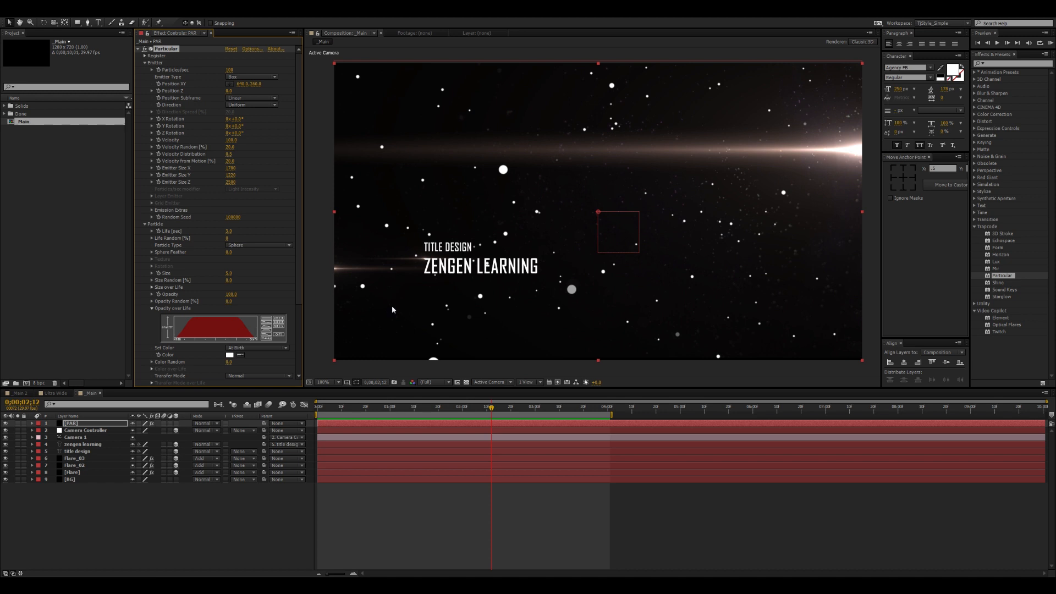
pyautogui.moveTo(323, 409); pyautogui.dragTo(309, 407)
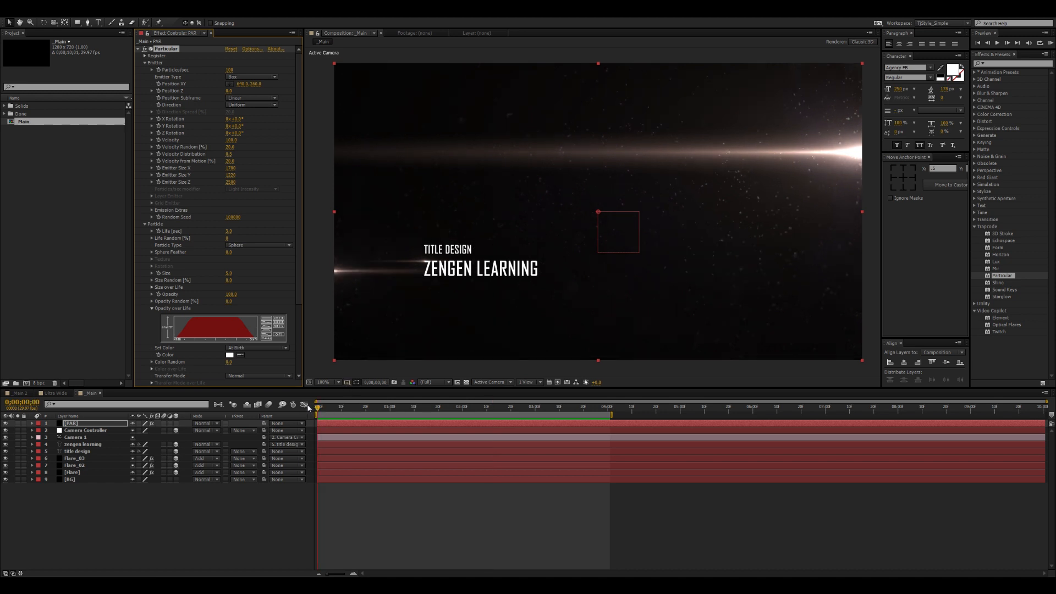
pyautogui.moveTo(319, 410); pyautogui.dragTo(284, 405)
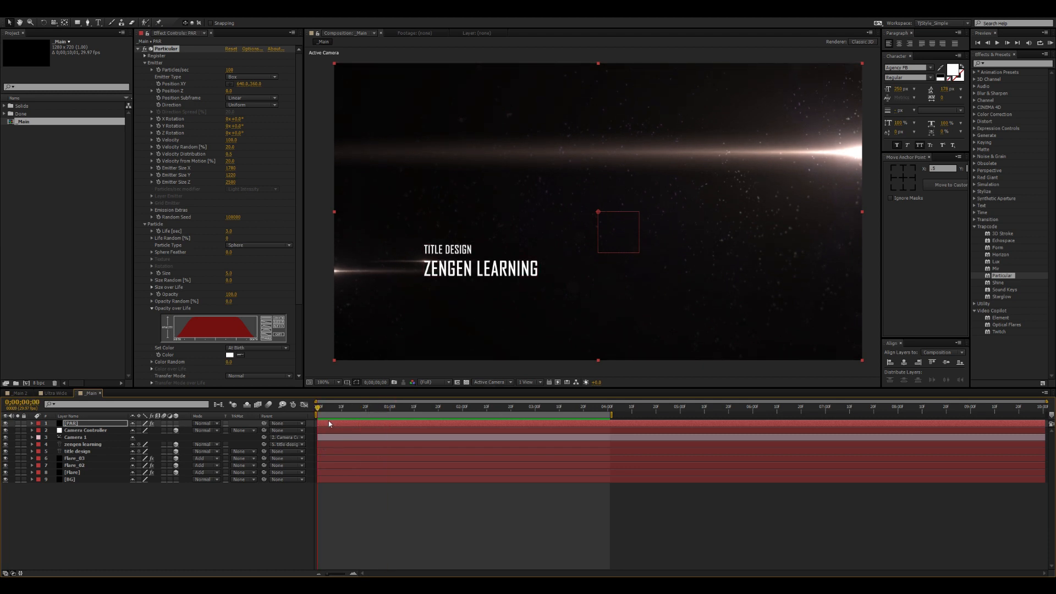
pyautogui.moveTo(333, 423); pyautogui.dragTo(172, 411)
pyautogui.hotkey('ctrl', 'z')
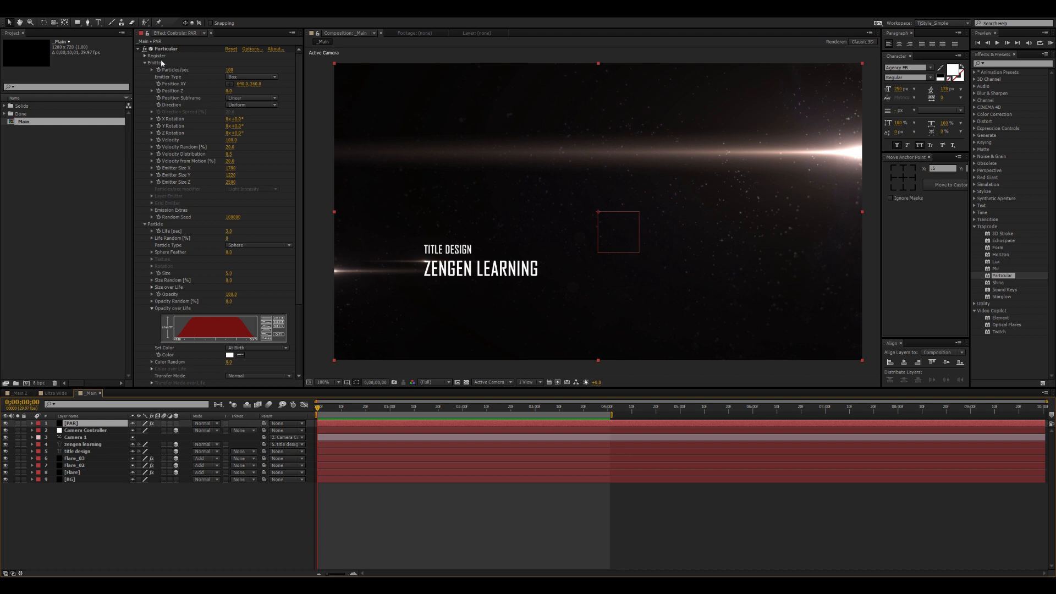
# Set Pre Run to 100 in Particular's Emission Extras and preview from the first frame
pyautogui.click(152, 210)
pyautogui.click(227, 217)
pyautogui.write('100')
pyautogui.press('Return')
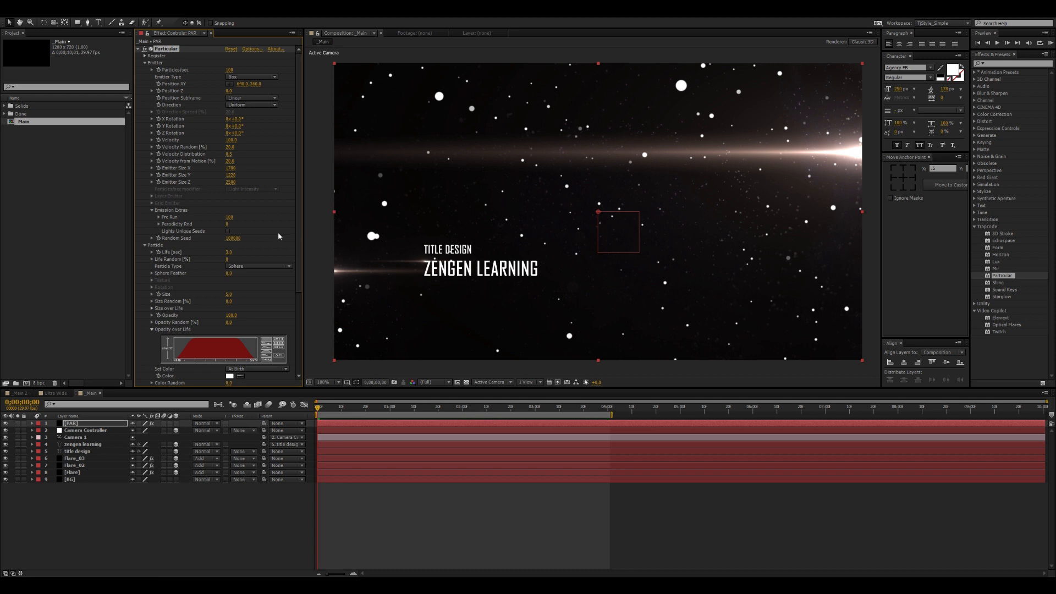
pyautogui.press('space')
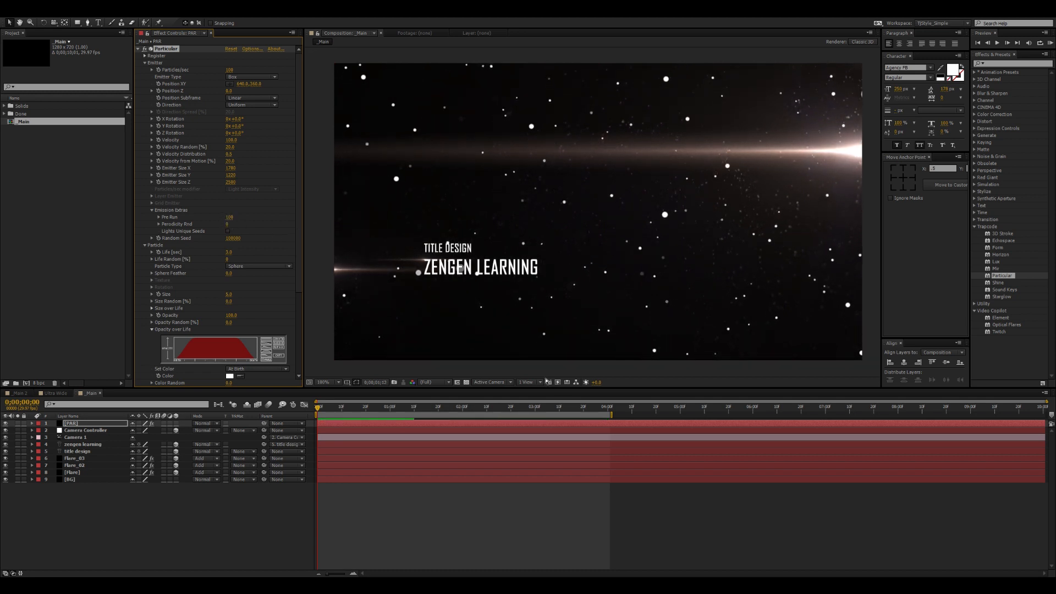
pyautogui.press('space')
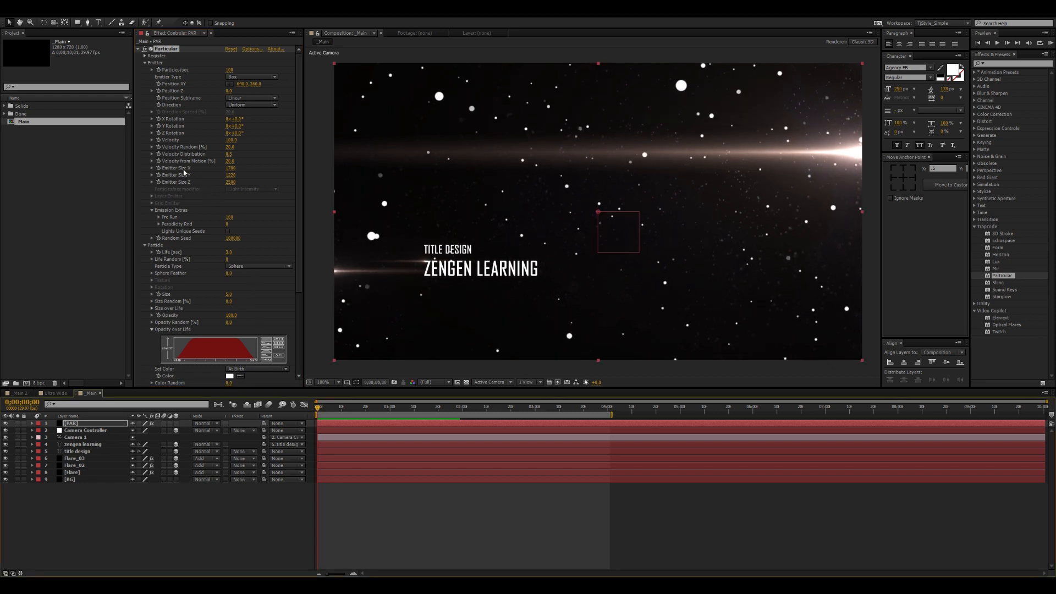
# Set Particular's emitter Velocity to 10, preview the slower particles, and scrub back to 0;00;00;18
pyautogui.click(231, 140)
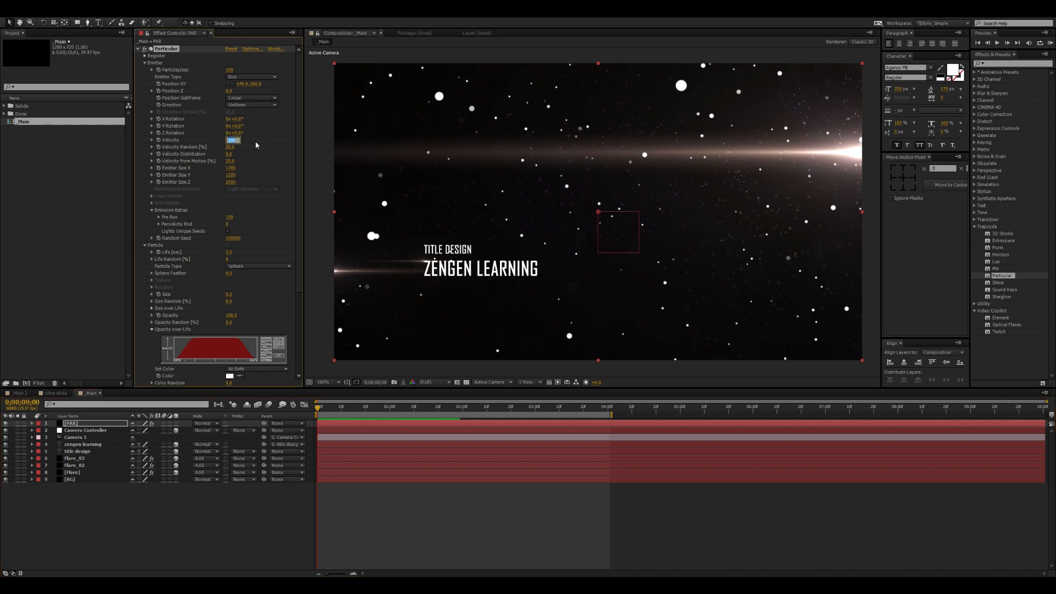
pyautogui.write('10')
pyautogui.click(266, 154)
pyautogui.press('KP_0')
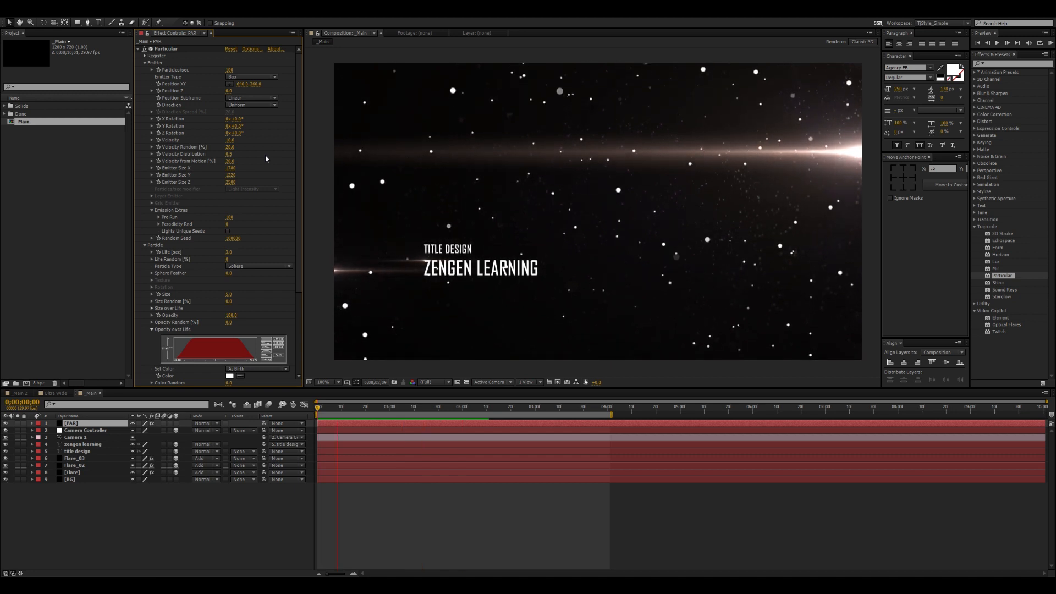
pyautogui.press('space')
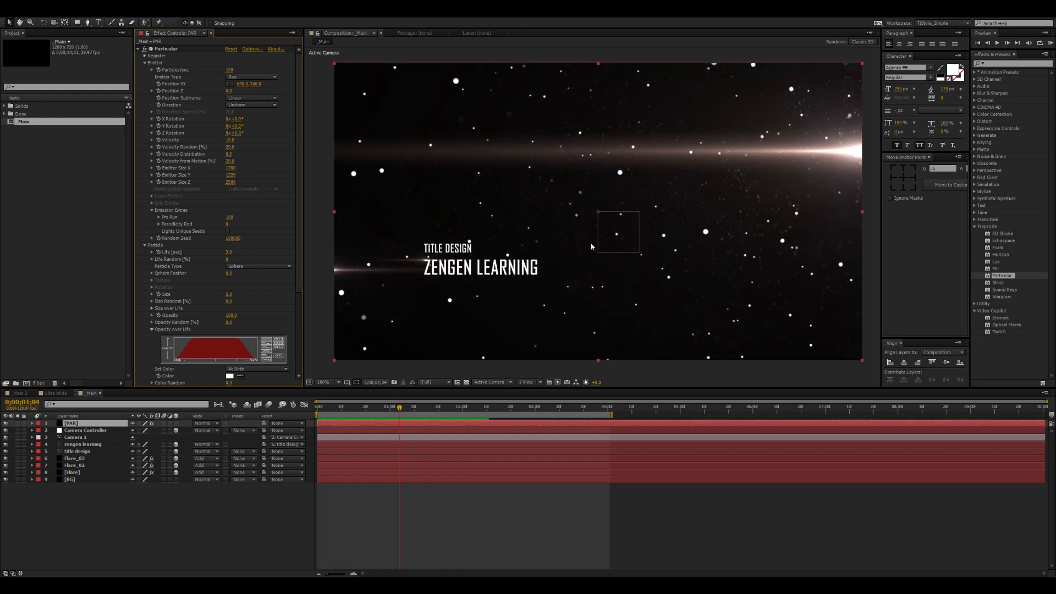
pyautogui.moveTo(389, 408); pyautogui.dragTo(361, 396)
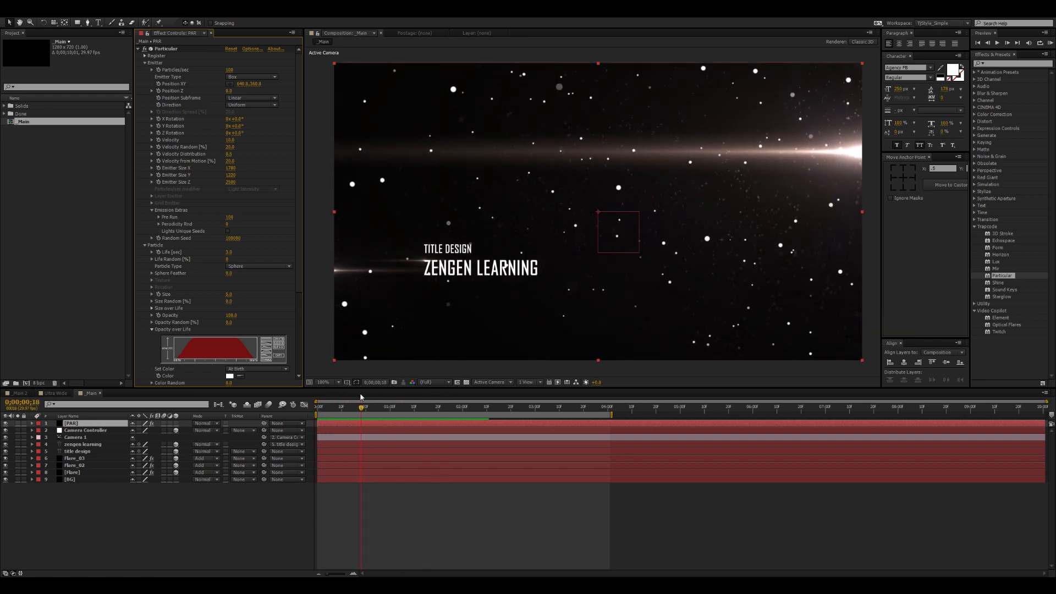
# Examine the white particles close up at several points in time, and go back to the first frame
pyautogui.press('.')
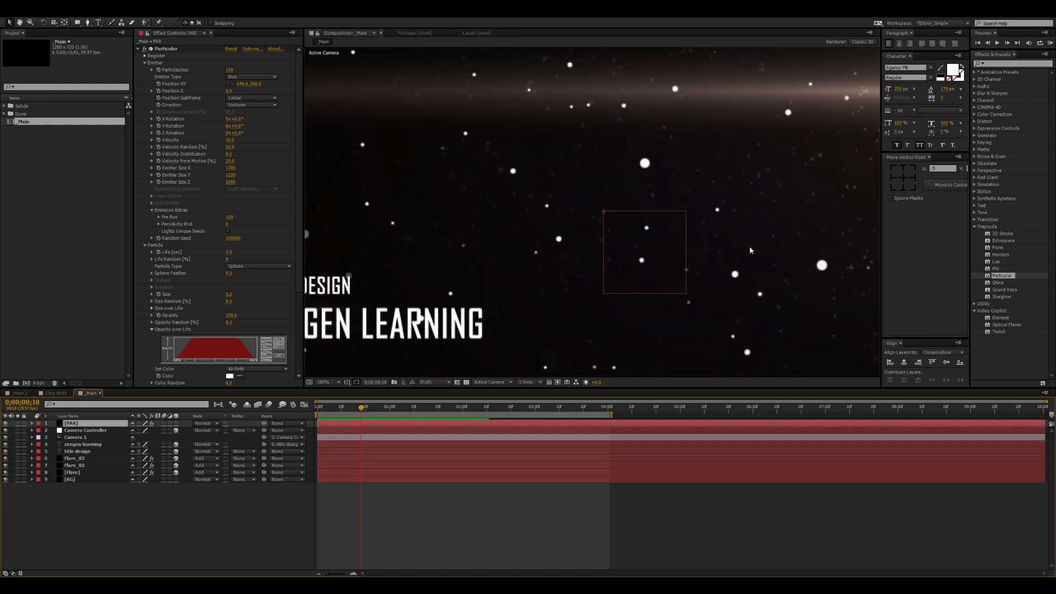
pyautogui.moveTo(804, 261); pyautogui.dragTo(583, 252)
pyautogui.press('v')
pyautogui.moveTo(354, 408); pyautogui.dragTo(388, 406)
pyautogui.press('space')
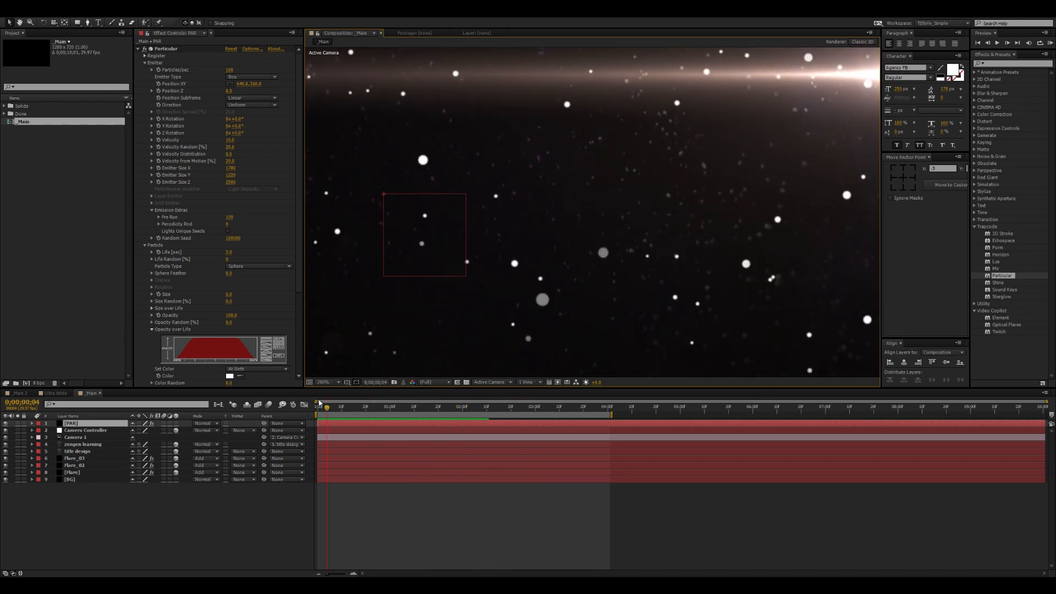
pyautogui.scroll(-1, 470, 275)
pyautogui.moveTo(550, 245); pyautogui.dragTo(671, 267)
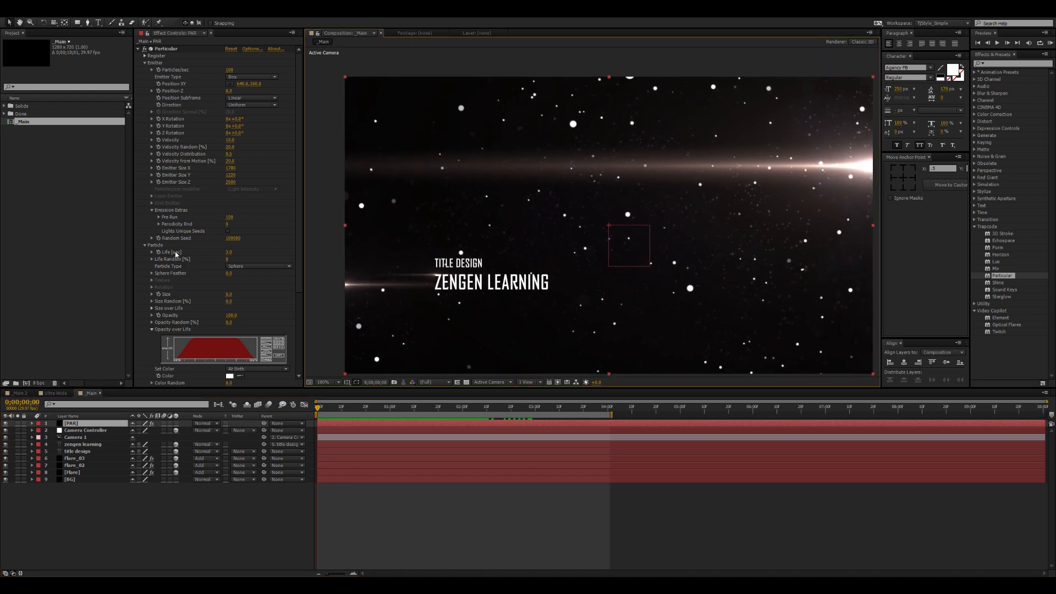
# Set the particles' Life to 10 seconds in Particular's Particle settings
pyautogui.click(229, 252)
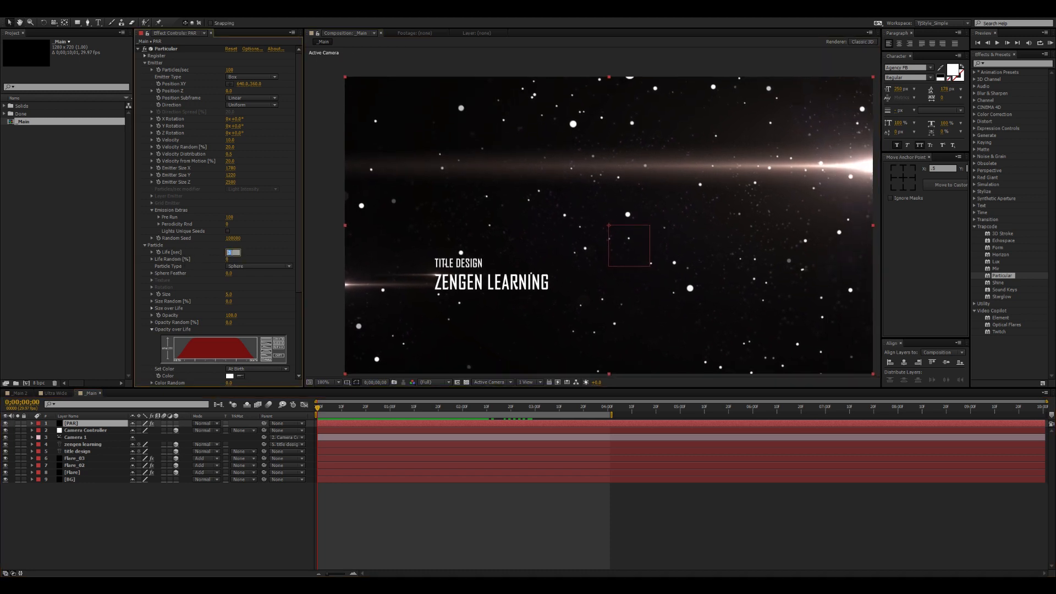
pyautogui.write('10')
pyautogui.press('Return')
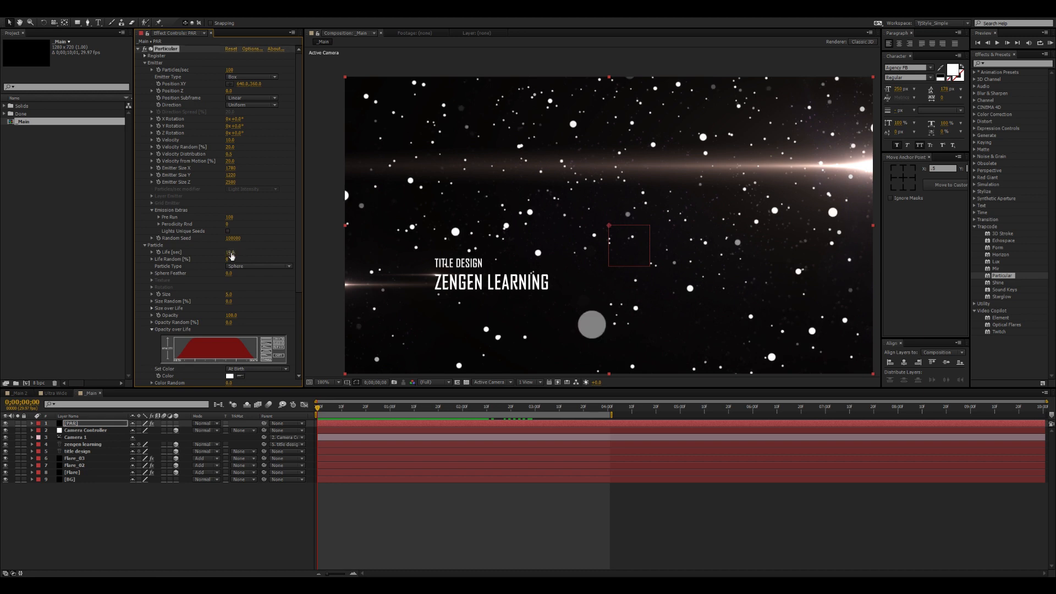
# Lower the emitter's Particles/sec on the PAR layer and preview the sparser particles
pyautogui.press('space')
pyautogui.moveTo(647, 275); pyautogui.dragTo(633, 267)
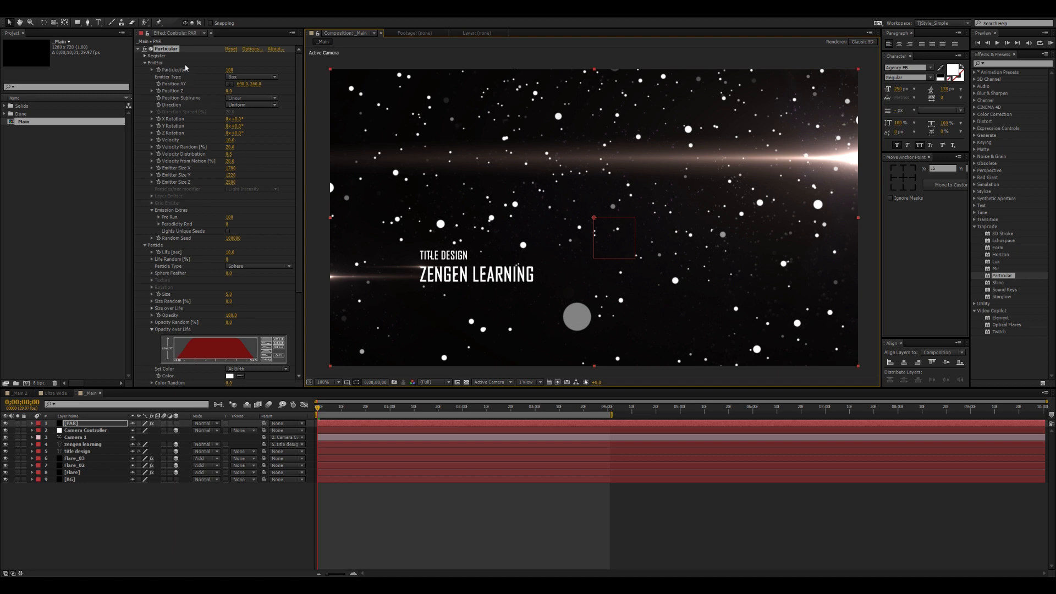
pyautogui.click(230, 69)
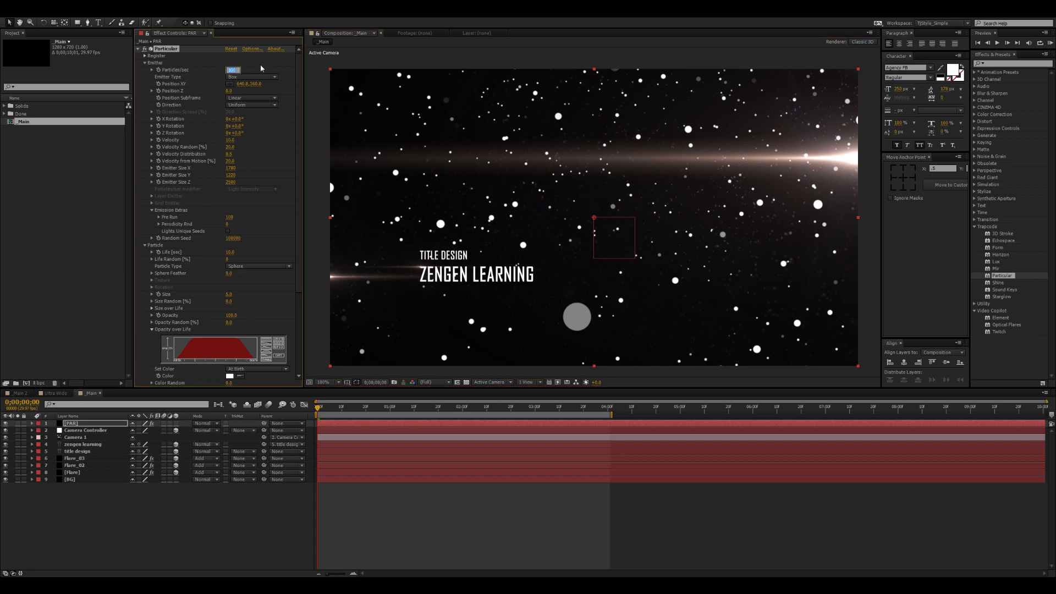
pyautogui.press('Return')
pyautogui.press('space')
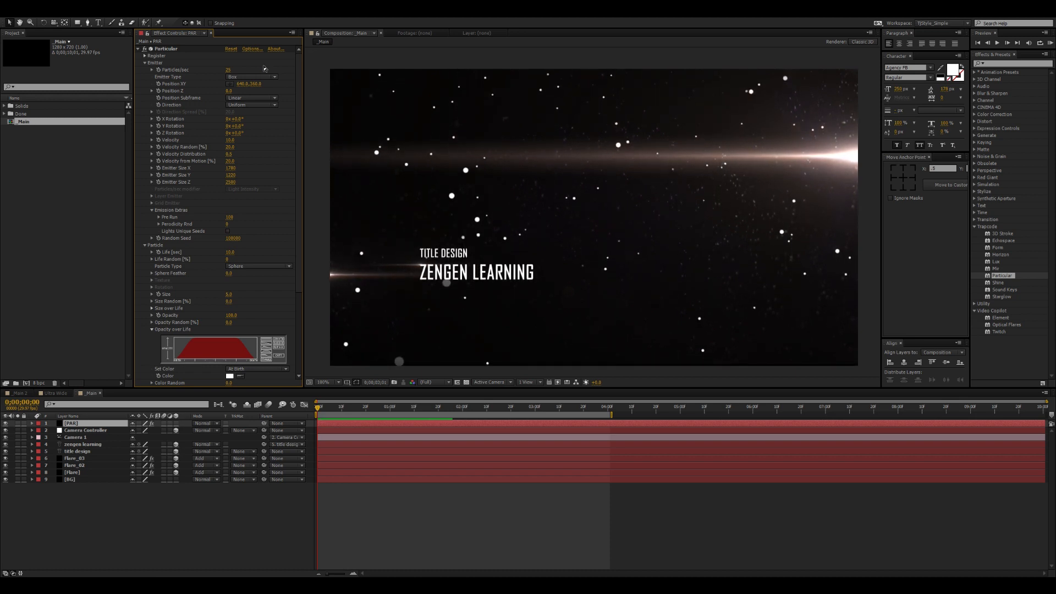
pyautogui.press('space')
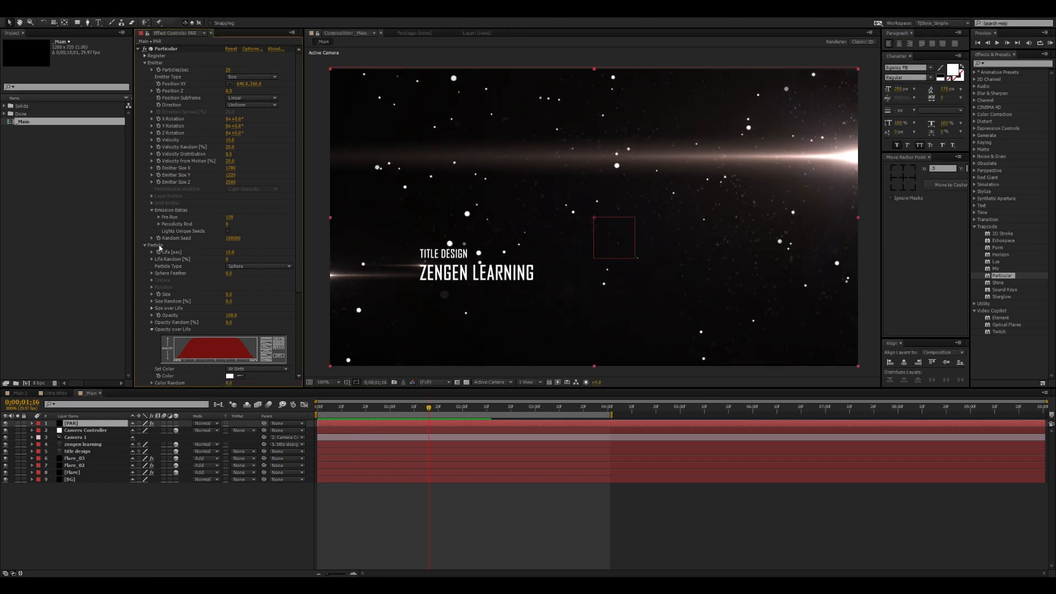
# Change Particular's particle Color to orange and set the particles' Transfer Mode to Add
pyautogui.scroll(-1, 168, 227)
pyautogui.scroll(-3, 169, 228)
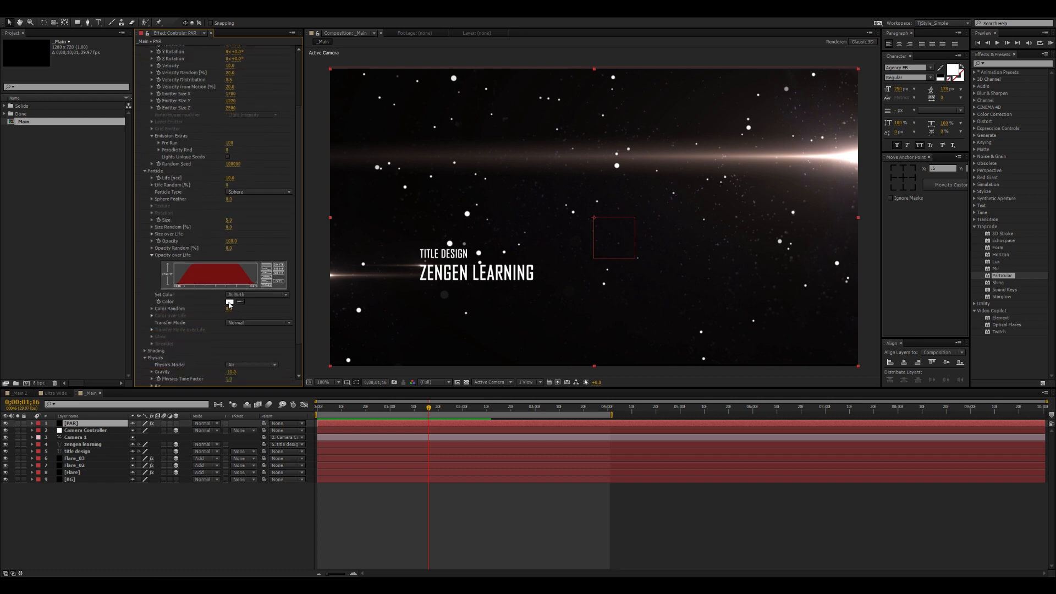
pyautogui.click(230, 302)
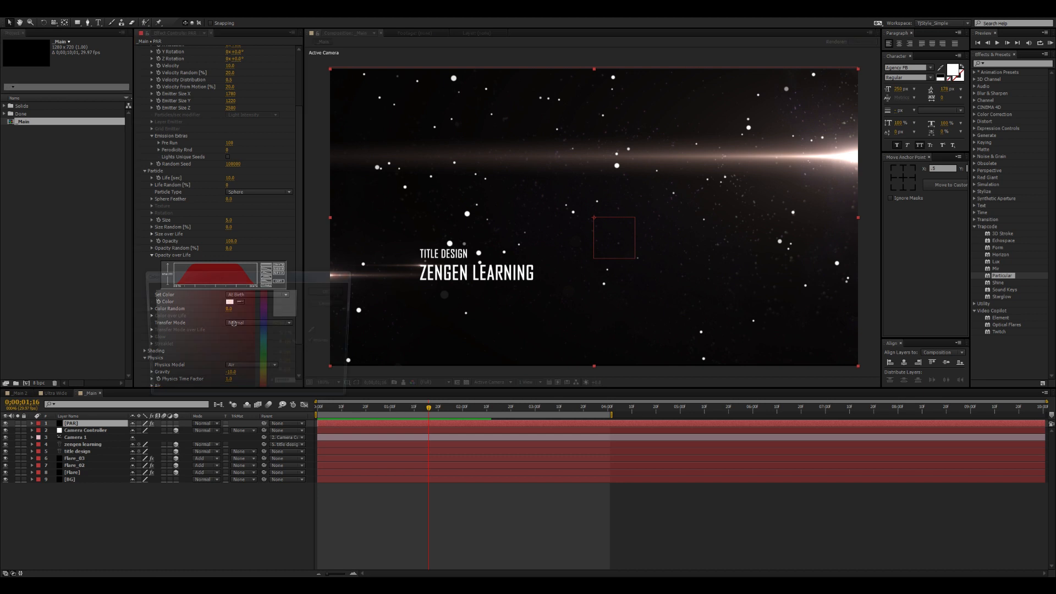
pyautogui.moveTo(269, 391)
pyautogui.mouseDown()
pyautogui.moveTo(268, 380)
pyautogui.moveTo(269, 390)
pyautogui.mouseUp()
pyautogui.moveTo(203, 325); pyautogui.dragTo(221, 269)
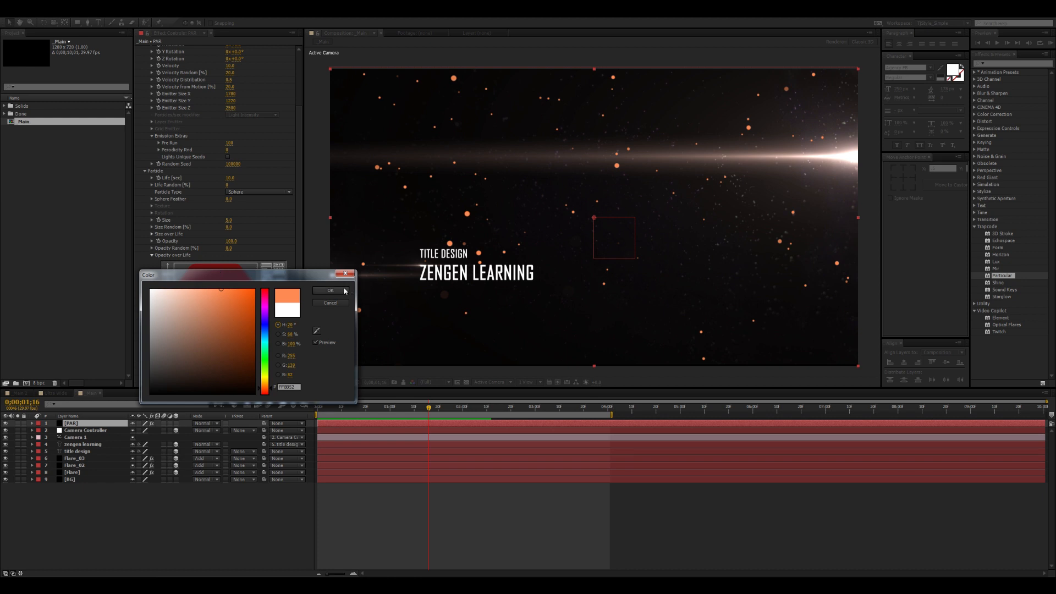
pyautogui.click(344, 291)
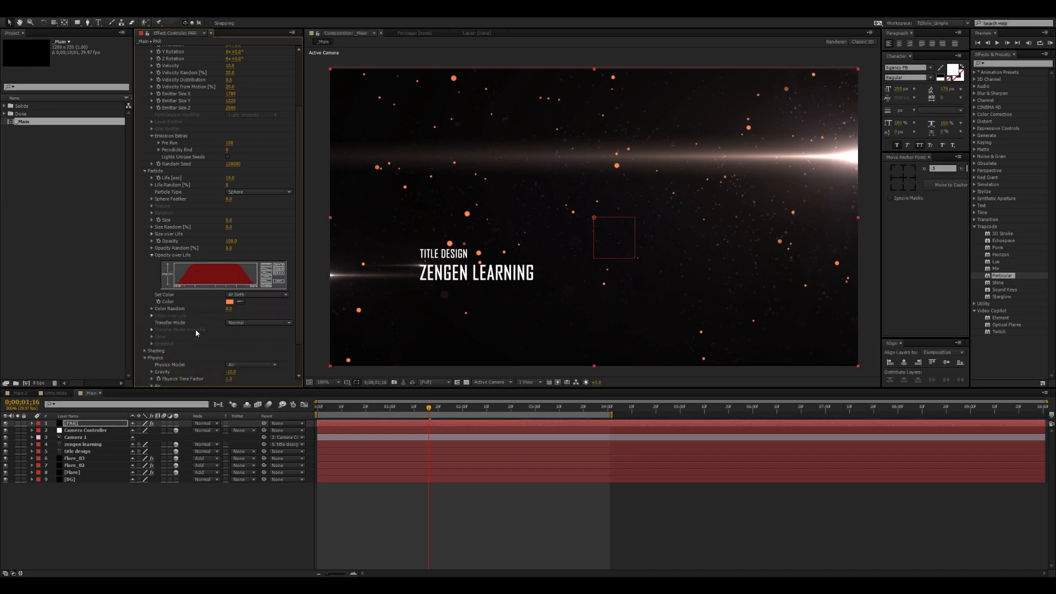
pyautogui.click(242, 325)
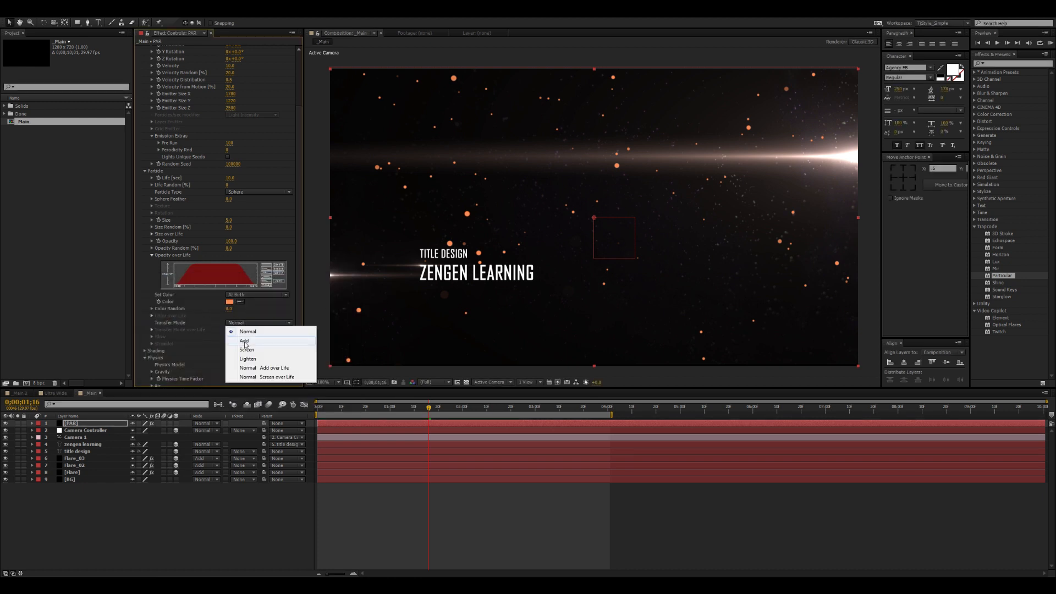
pyautogui.click(244, 335)
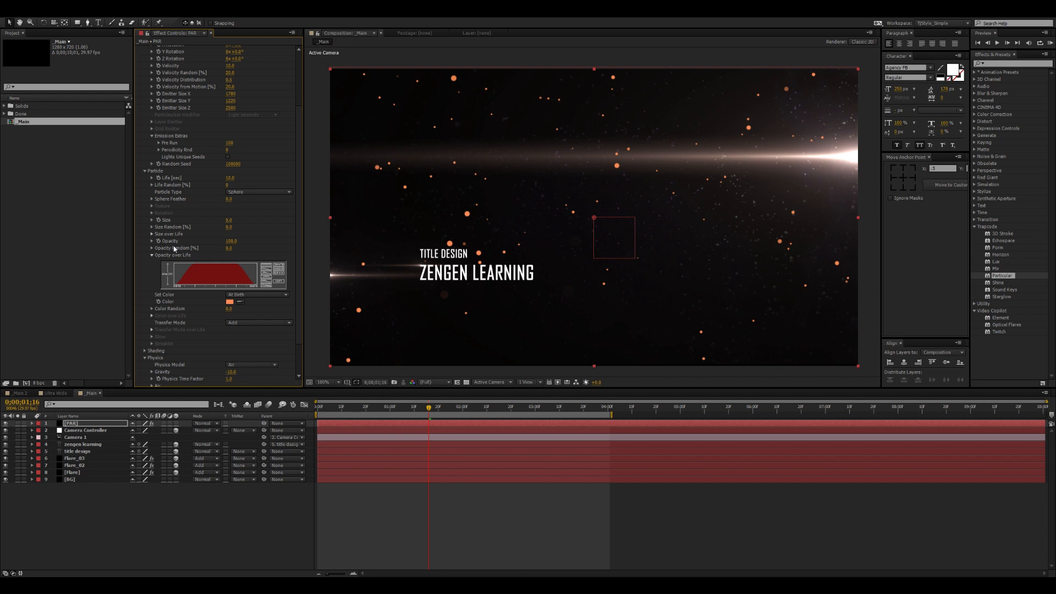
# Set the particles' Opacity Random and Size Random to 100% and preview the variation
pyautogui.moveTo(229, 248); pyautogui.dragTo(377, 238)
pyautogui.moveTo(228, 227); pyautogui.dragTo(323, 224)
pyautogui.press('KP_0')
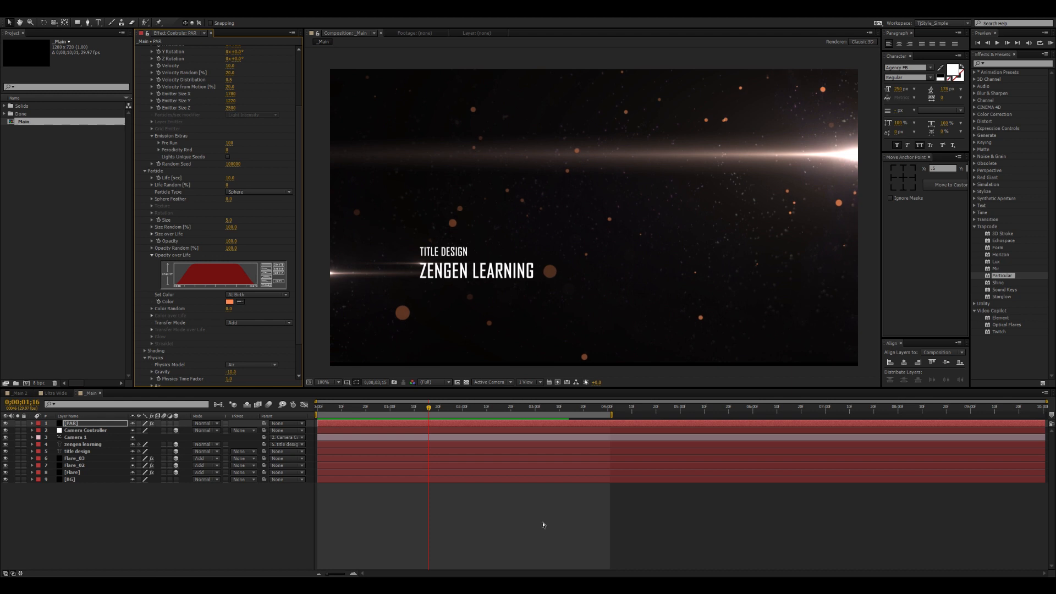
pyautogui.press('space')
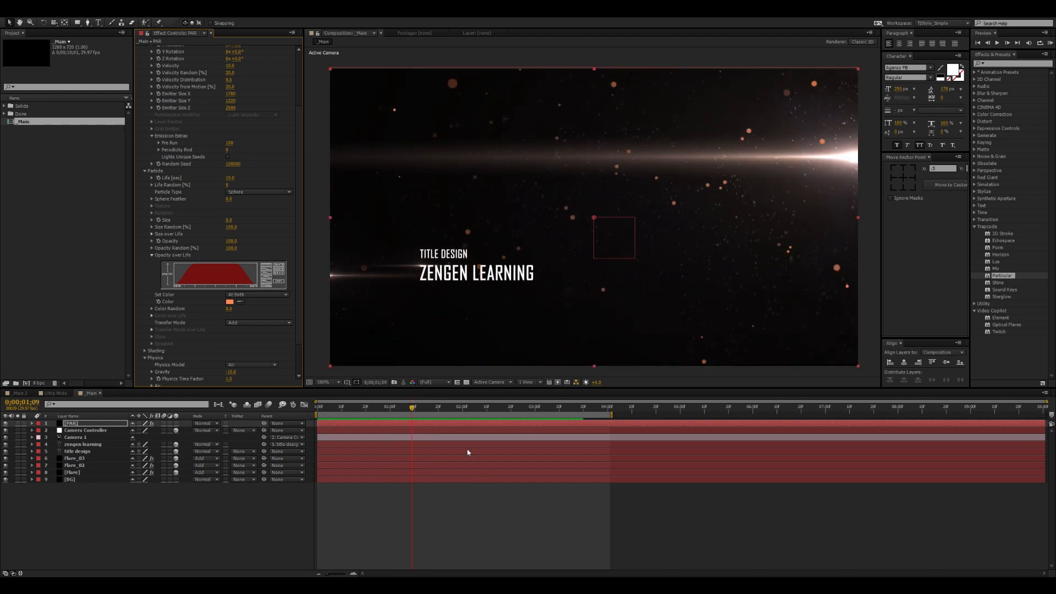
# Reveal the PAR layer's Opacity property and set it to 25%
pyautogui.click(72, 424)
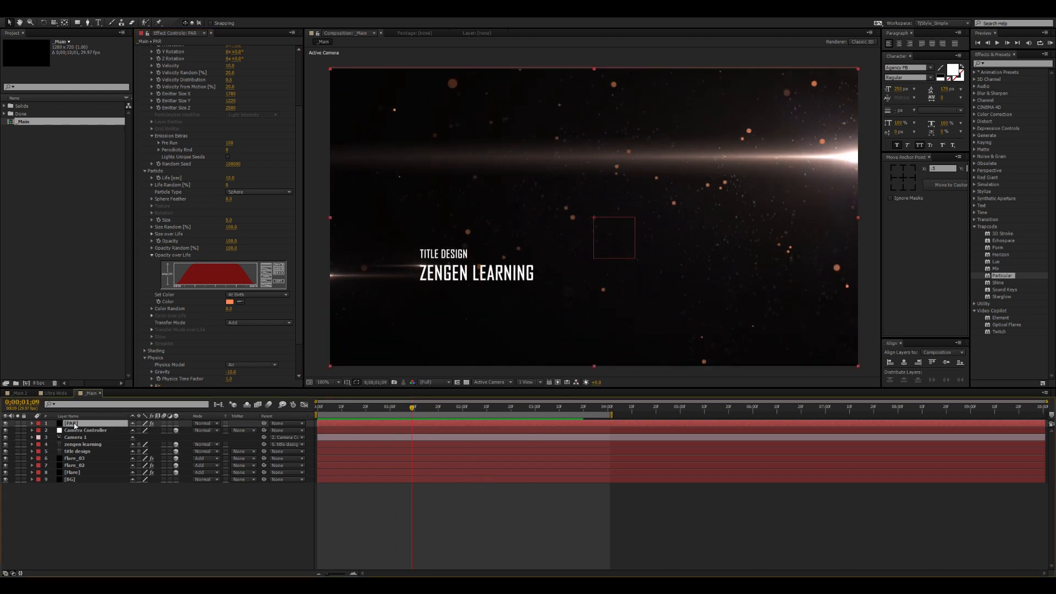
pyautogui.press('t')
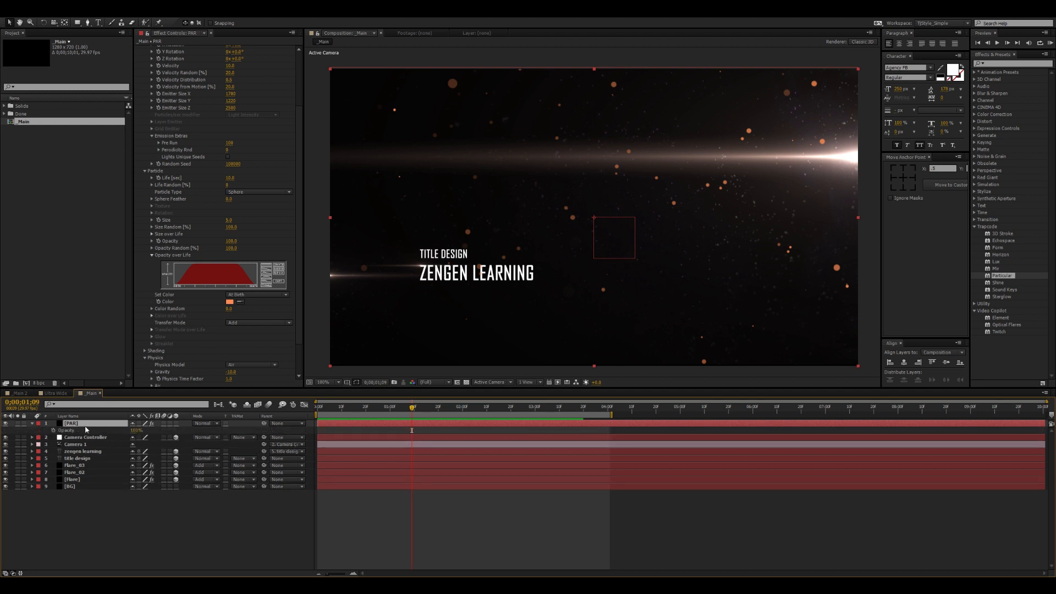
pyautogui.click(136, 430)
pyautogui.write('25')
pyautogui.press('Return')
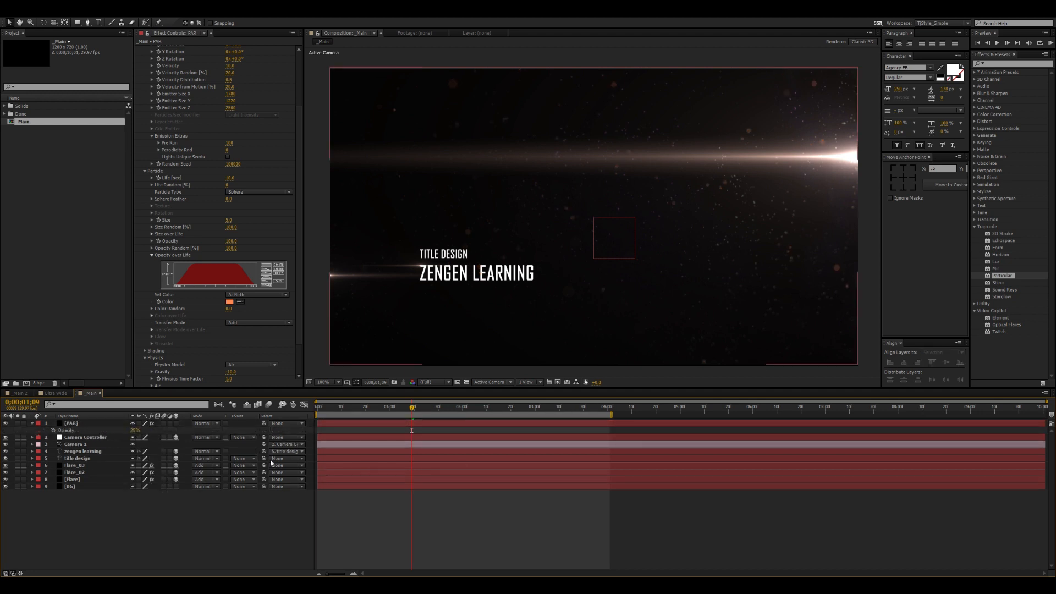
# Set the PAR layer's blending mode to Add and raise its Opacity to 35%
pyautogui.click(94, 422)
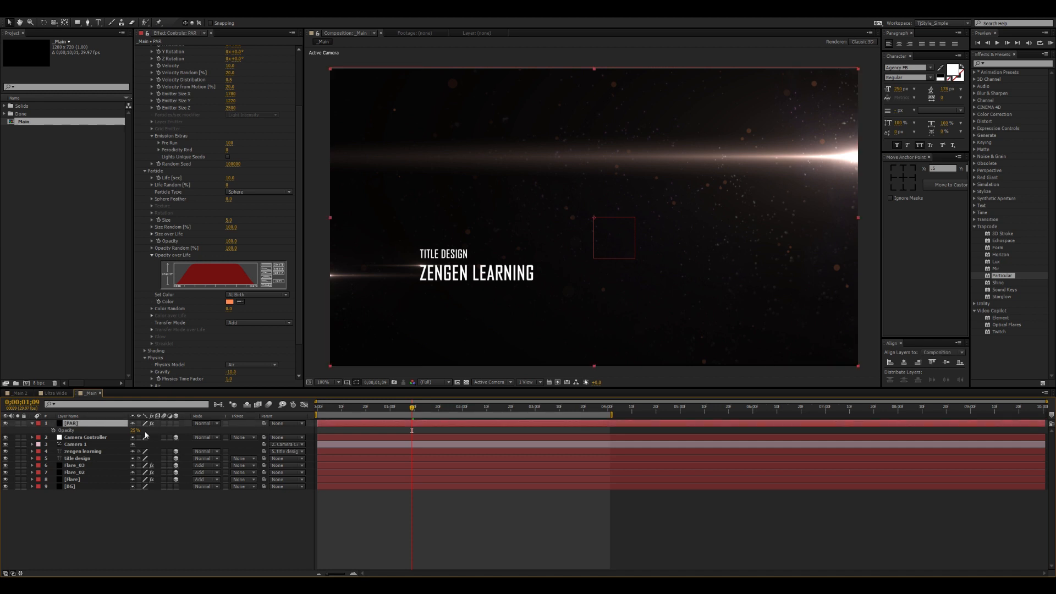
pyautogui.click(203, 423)
pyautogui.click(210, 146)
pyautogui.click(136, 430)
pyautogui.click(124, 533)
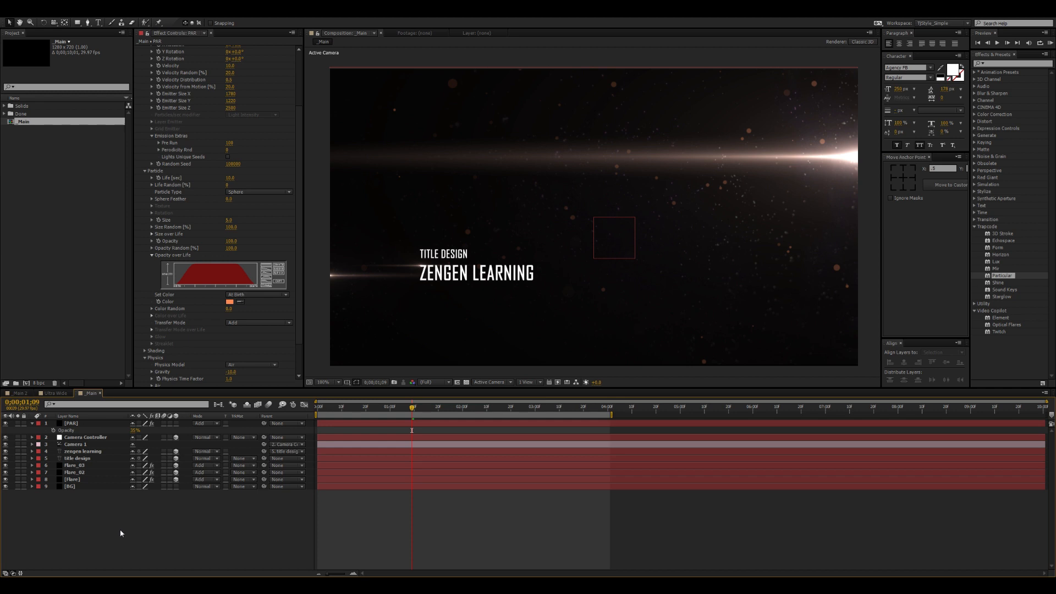
# Duplicate the PAR layer and rename the copy PAR_SMall
pyautogui.click(77, 425)
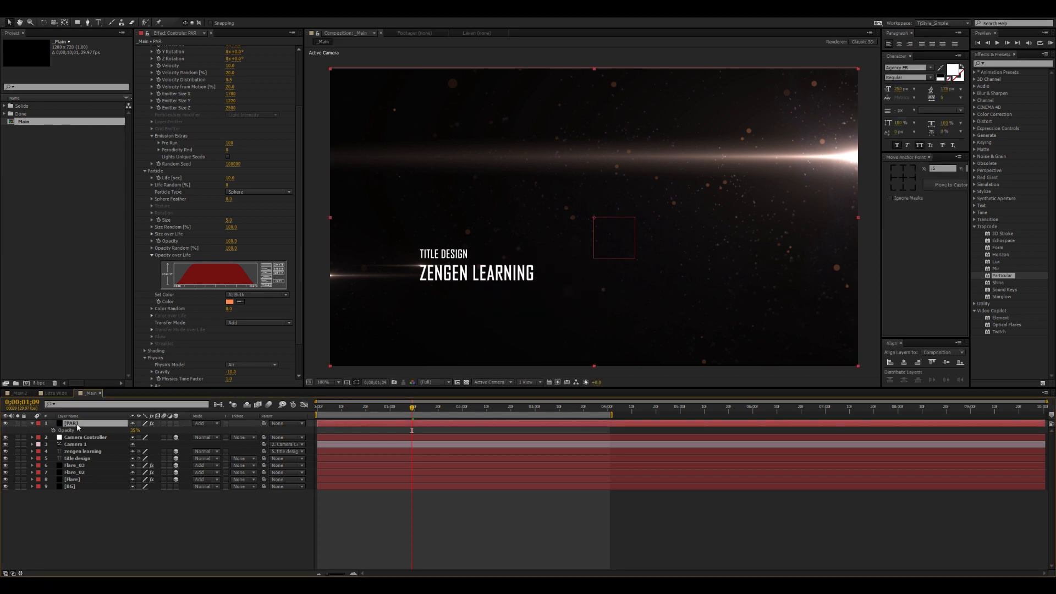
pyautogui.hotkey('ctrl', 'd')
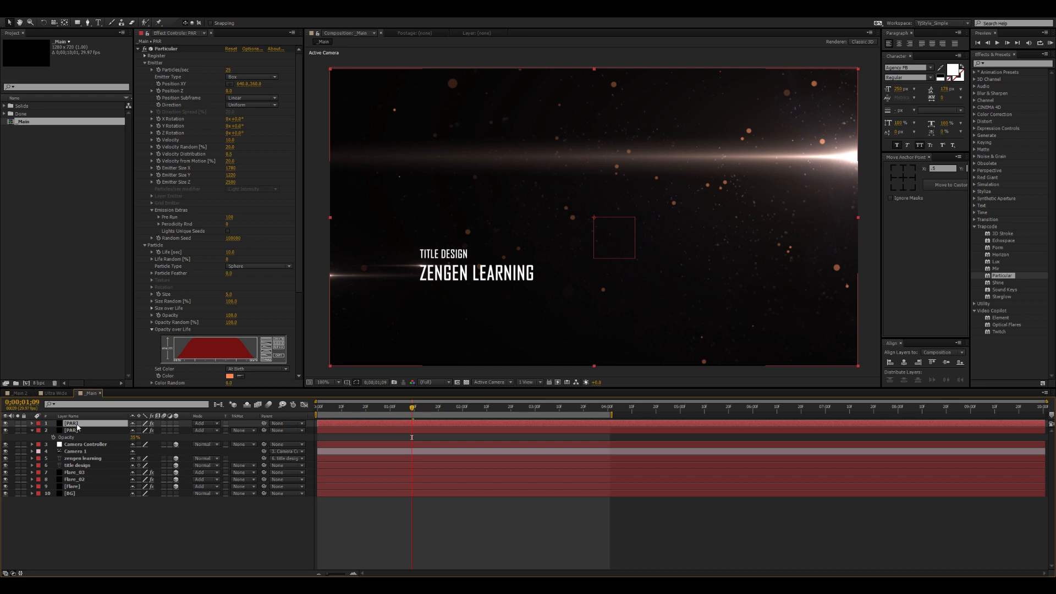
pyautogui.press('Return')
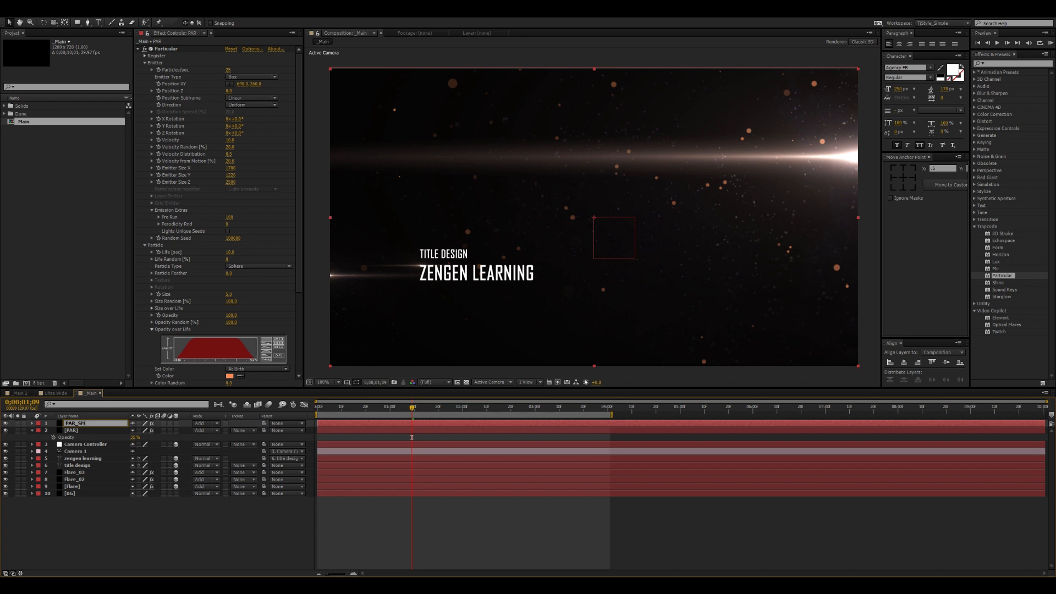
pyautogui.write('PAR_SMall')
pyautogui.press('Return')
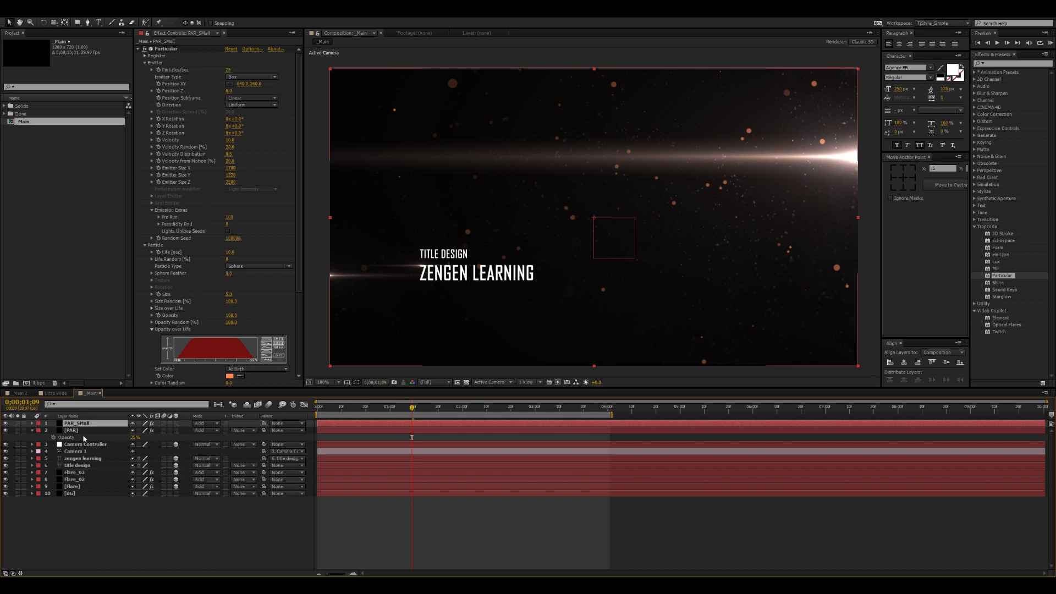
# Set the particle Size on PAR_SMall to 1, raise its Particles/sec to several hundred, and preview the result
pyautogui.click(229, 295)
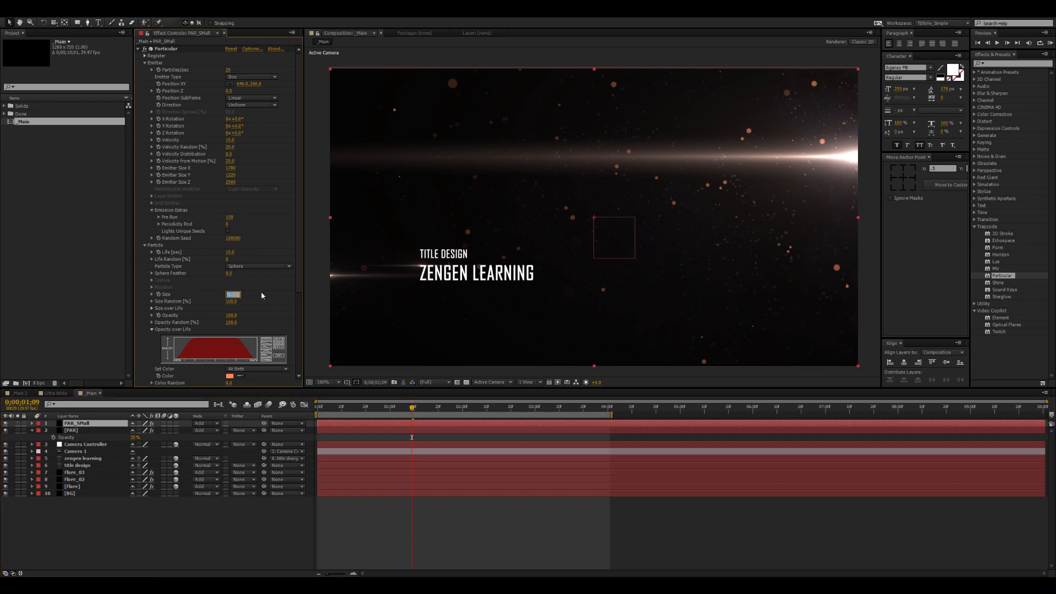
pyautogui.write('1')
pyautogui.press('Return')
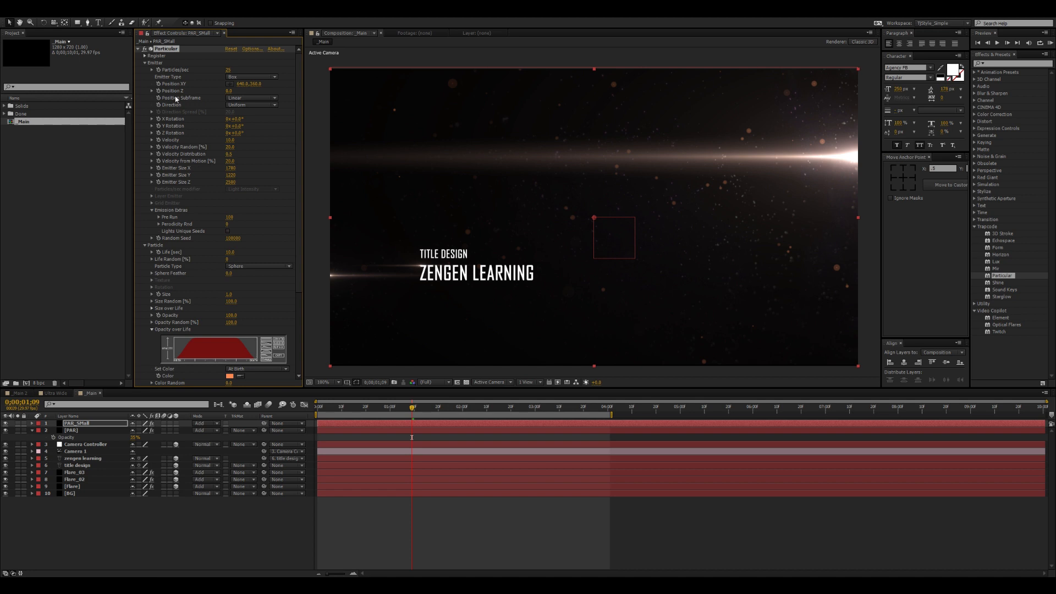
pyautogui.click(230, 70)
pyautogui.press('Return')
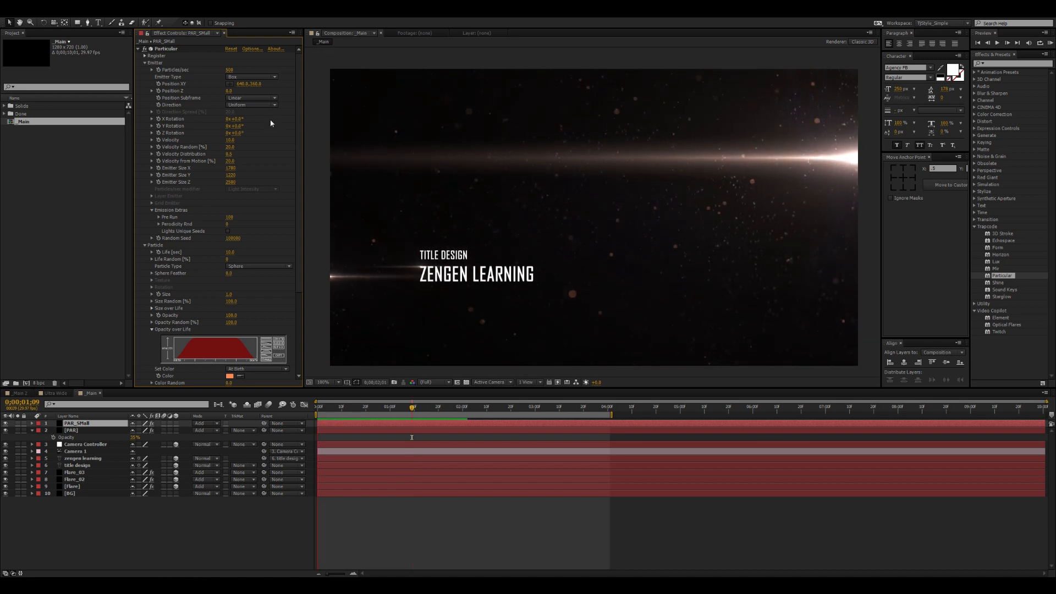
pyautogui.press('space')
# Raise PAR_SMall's Particles/sec further into the thousands and preview the denser small particles
pyautogui.click(230, 70)
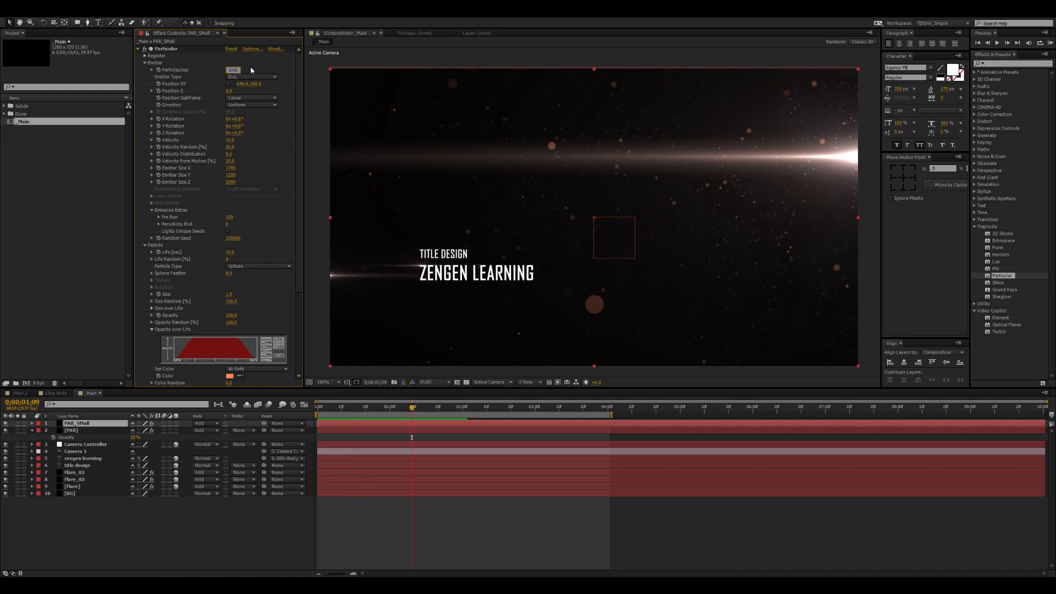
pyautogui.press('KP_0')
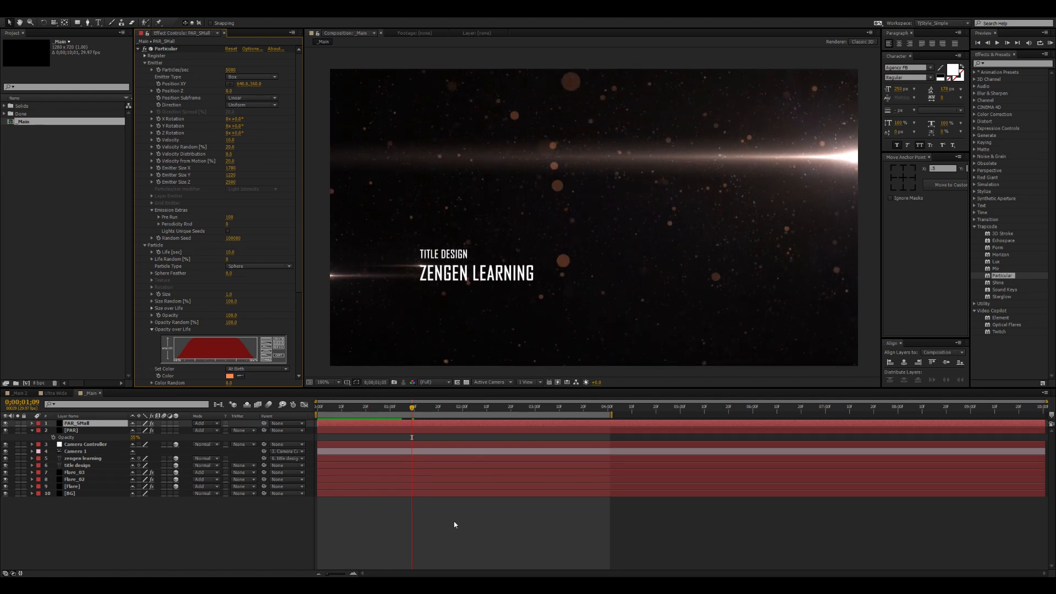
pyautogui.press('space')
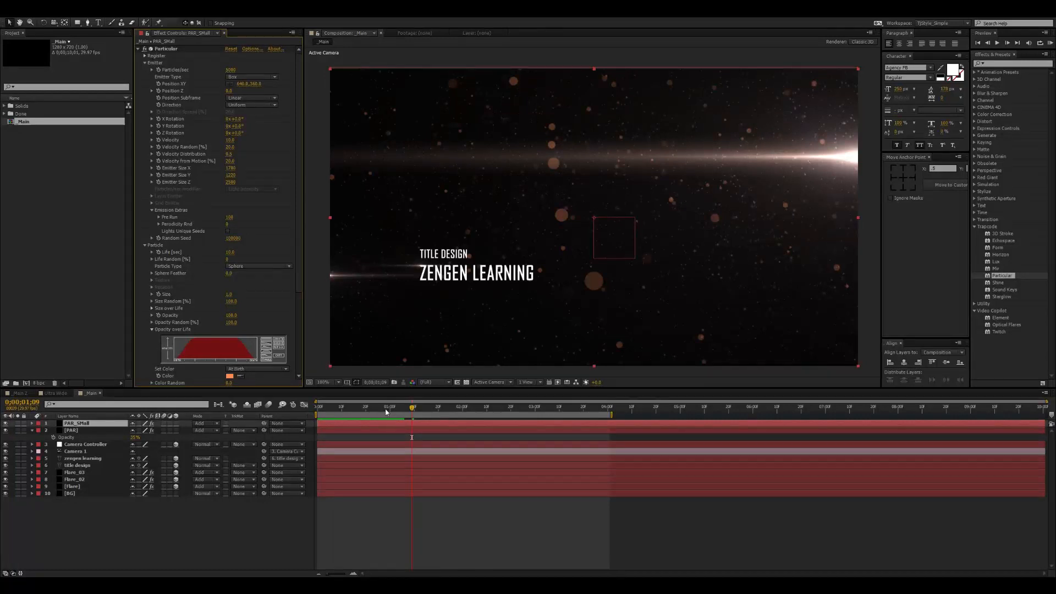
# Set the Particular Gravity on PAR_SMall to -2 and preview the particle motion from the first frame
pyautogui.moveTo(327, 407); pyautogui.dragTo(307, 406)
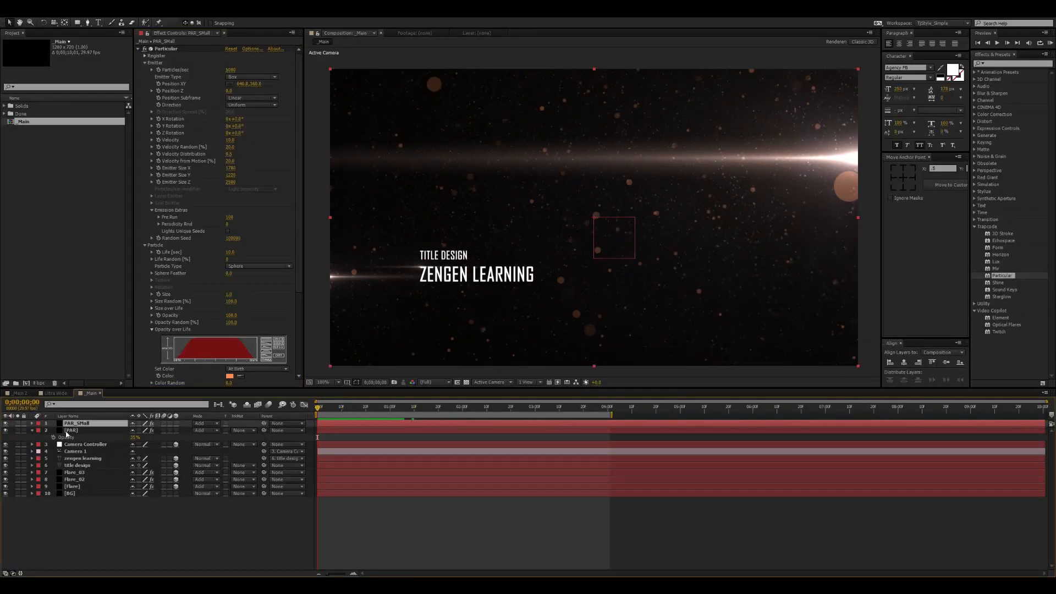
pyautogui.scroll(-5, 259, 323)
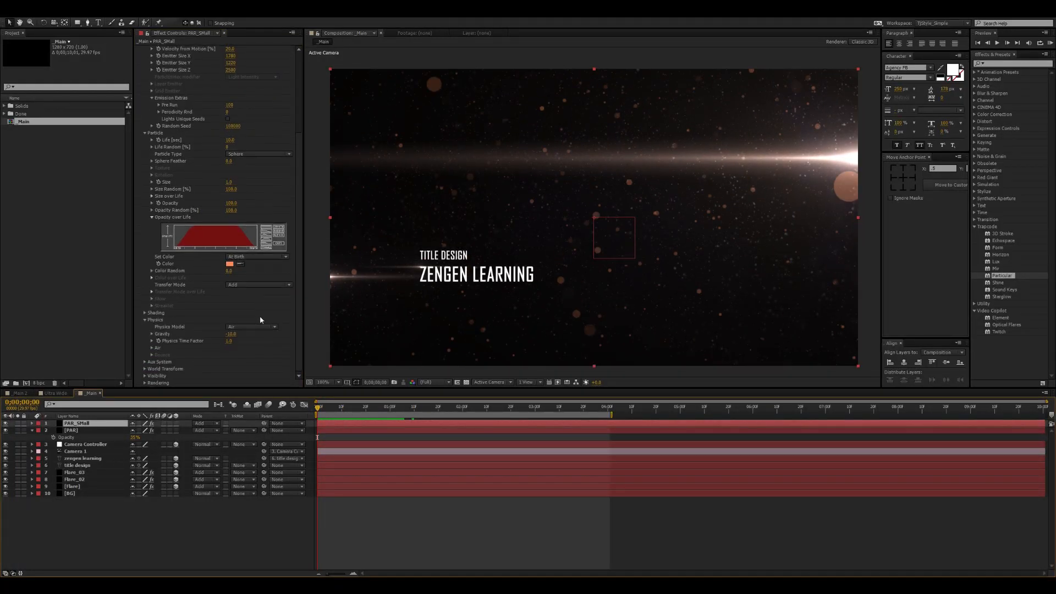
pyautogui.click(230, 334)
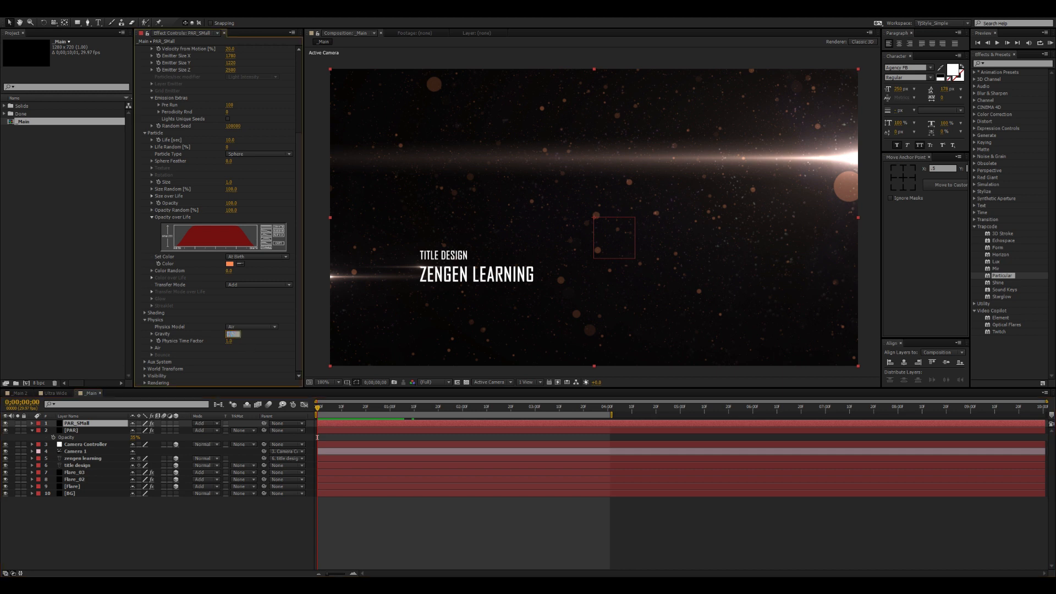
pyautogui.write('-2')
pyautogui.press('Return')
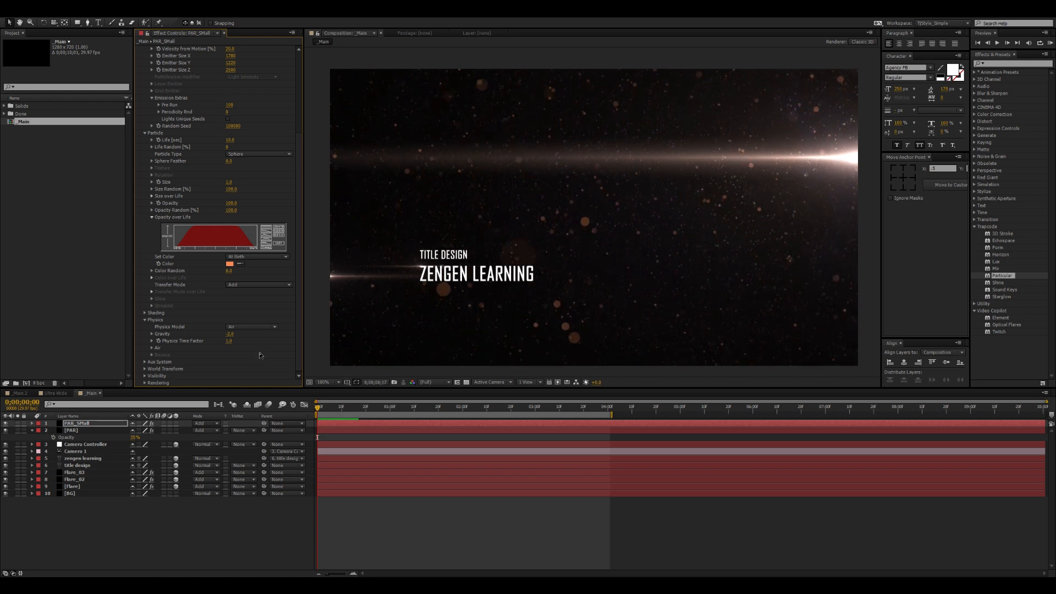
pyautogui.press('space')
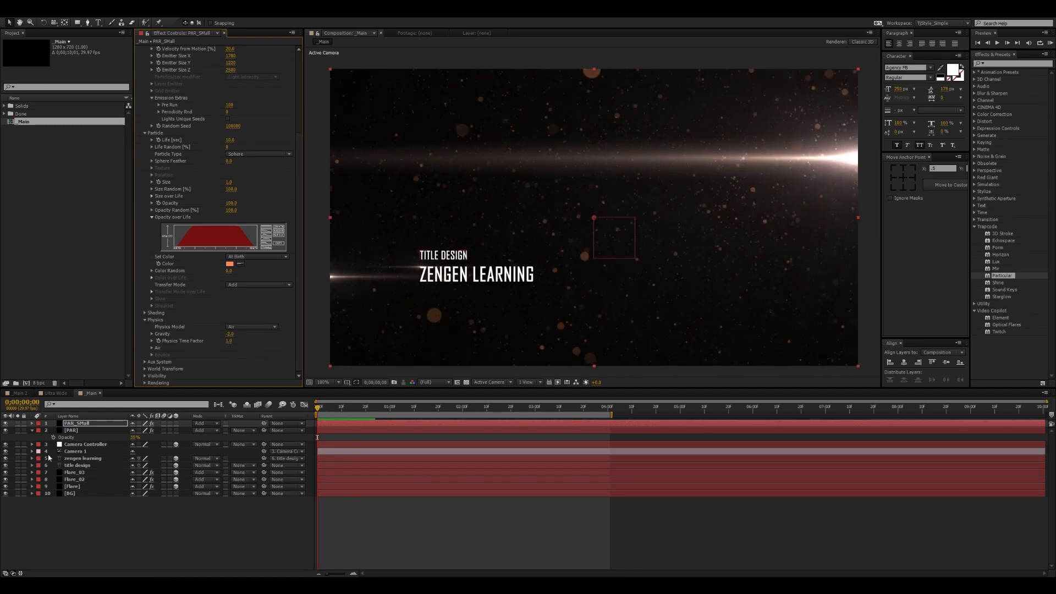
# Lower the PAR_SMall layer's Opacity to 20% and preview the fainter small particles
pyautogui.click(77, 418)
pyautogui.click(80, 424)
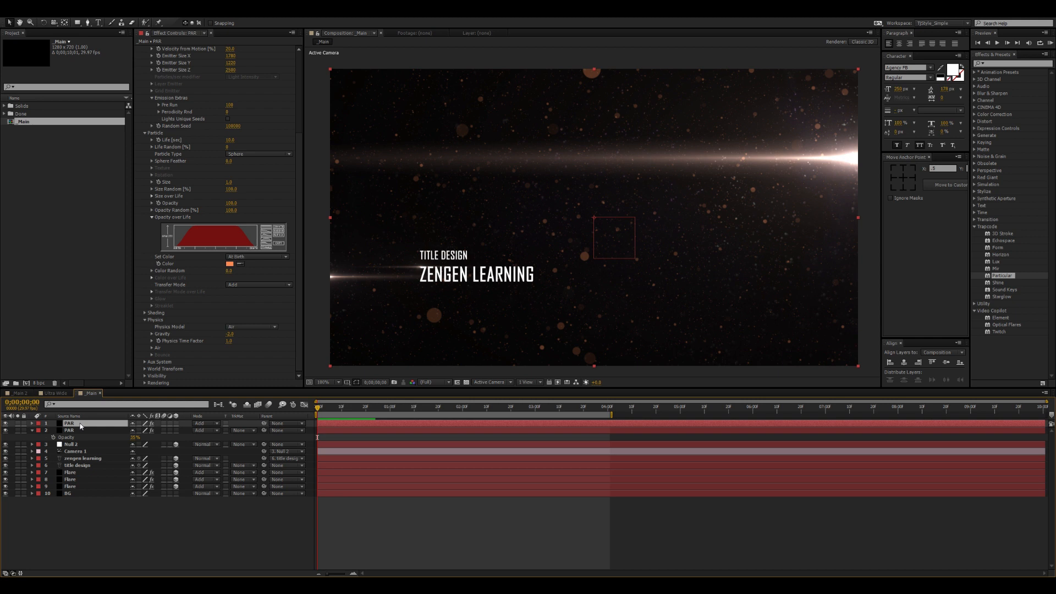
pyautogui.press('t')
pyautogui.click(135, 430)
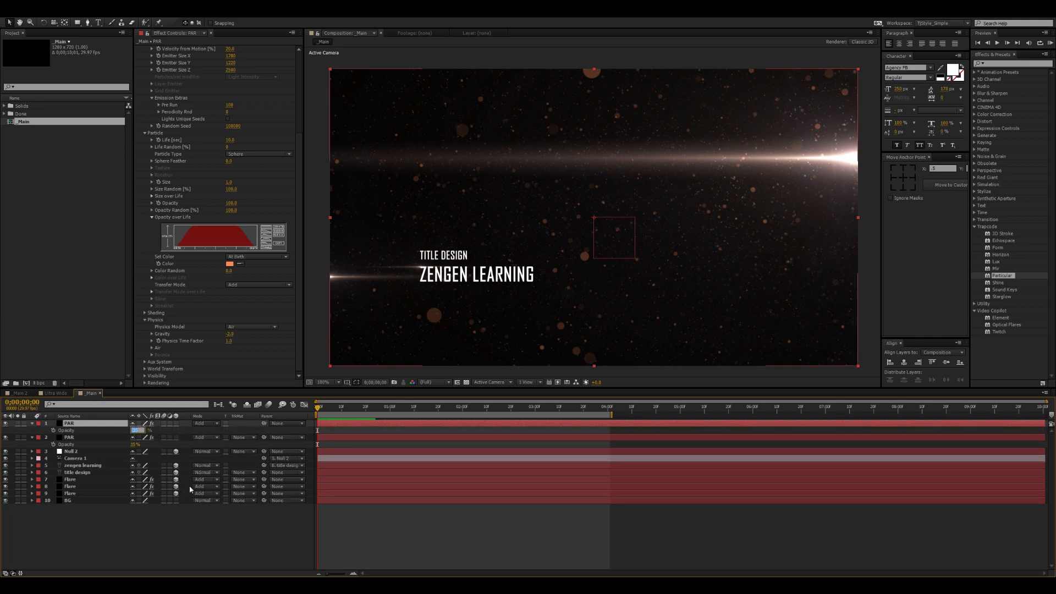
pyautogui.write('20')
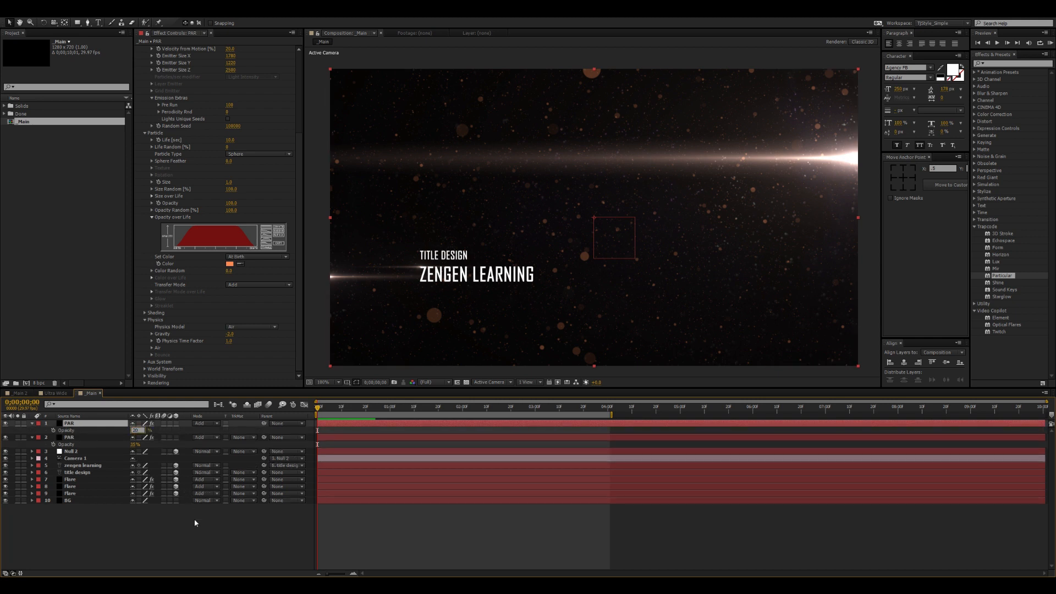
pyautogui.click(193, 520)
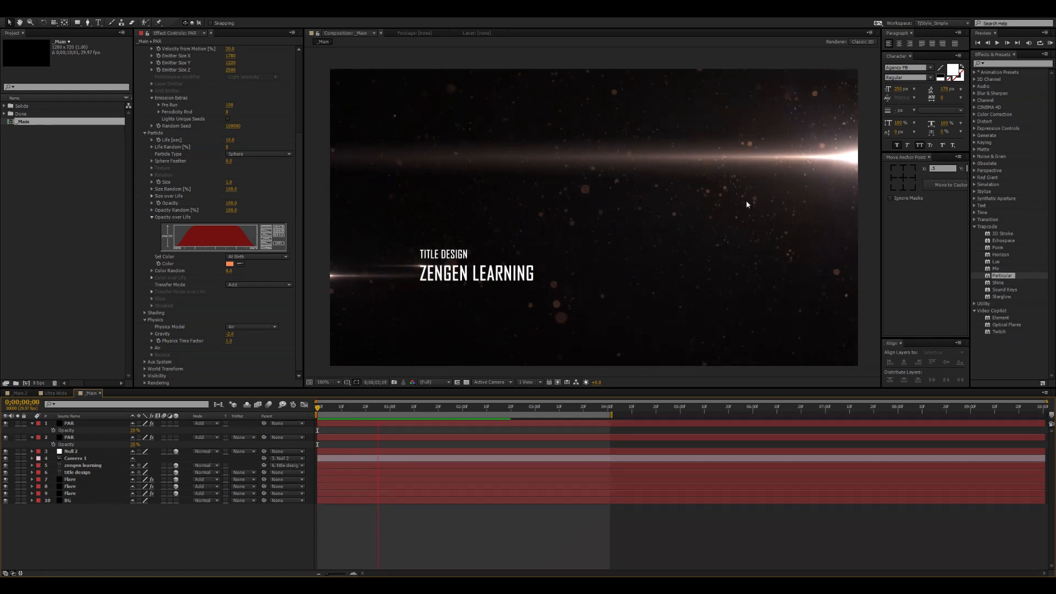
pyautogui.press('space')
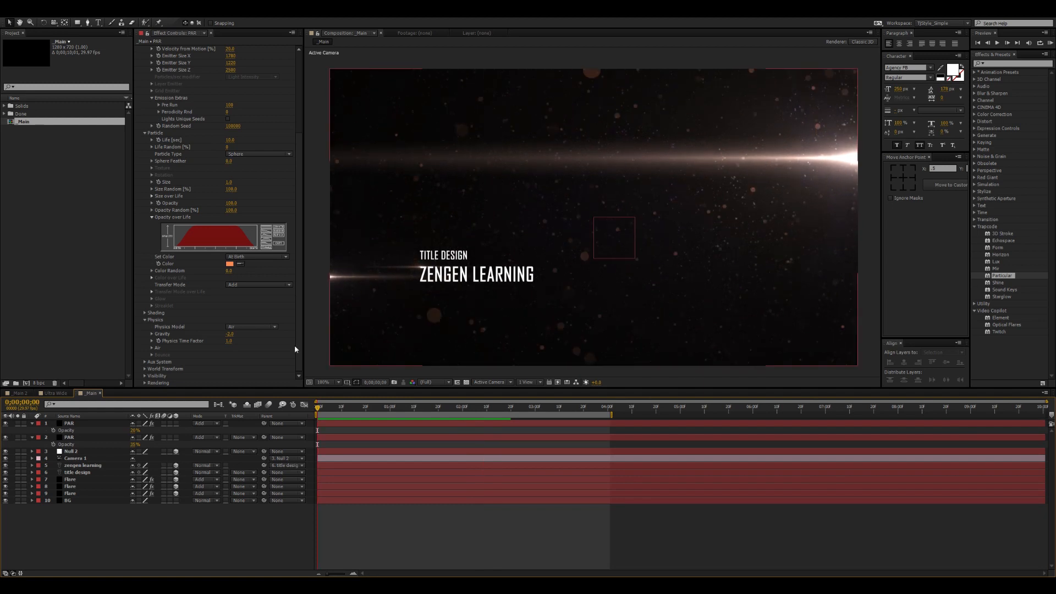
# Try Gravity values of -1 and -0.1 for the small particles and preview the motion
pyautogui.click(229, 334)
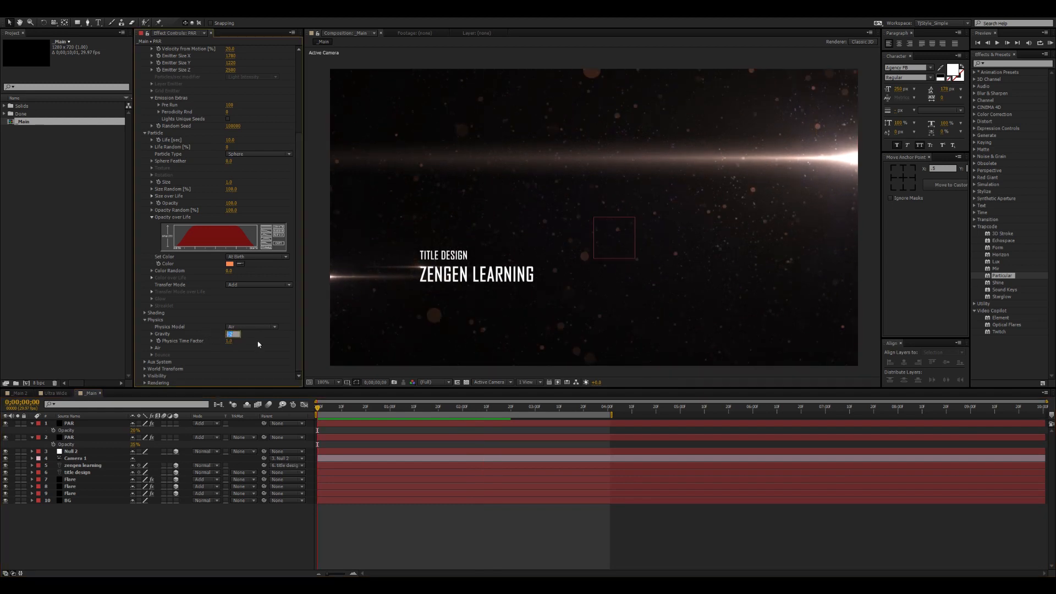
pyautogui.write('-1')
pyautogui.press('Return')
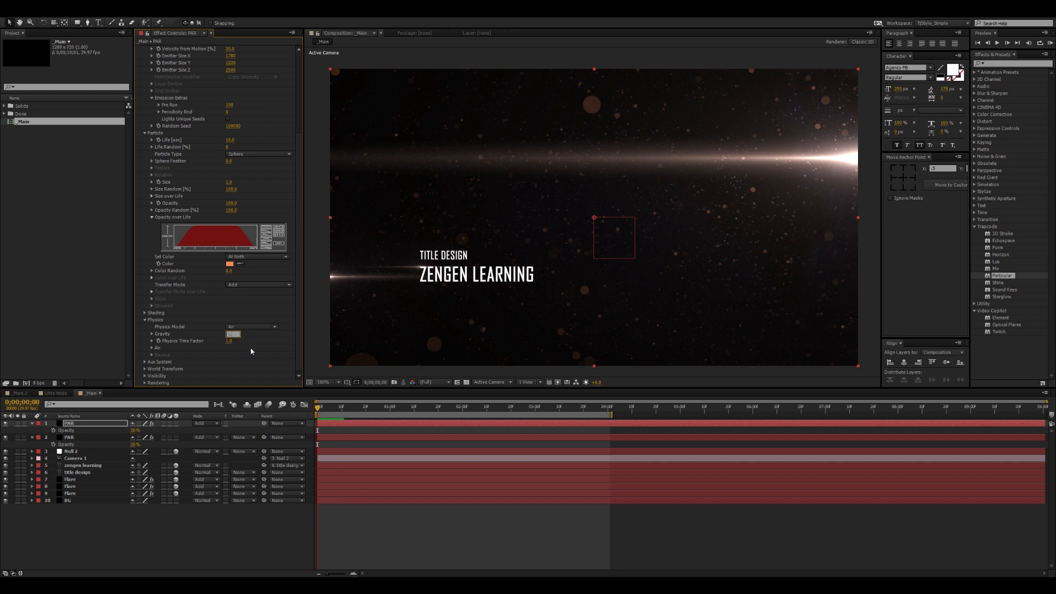
pyautogui.press('Return')
pyautogui.press('KP_0')
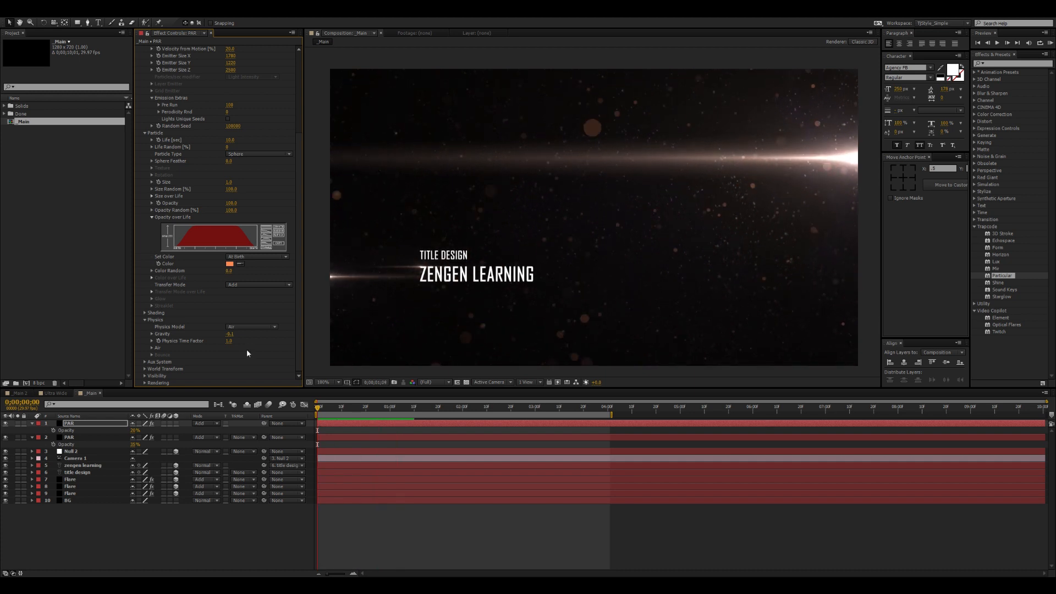
pyautogui.press('space')
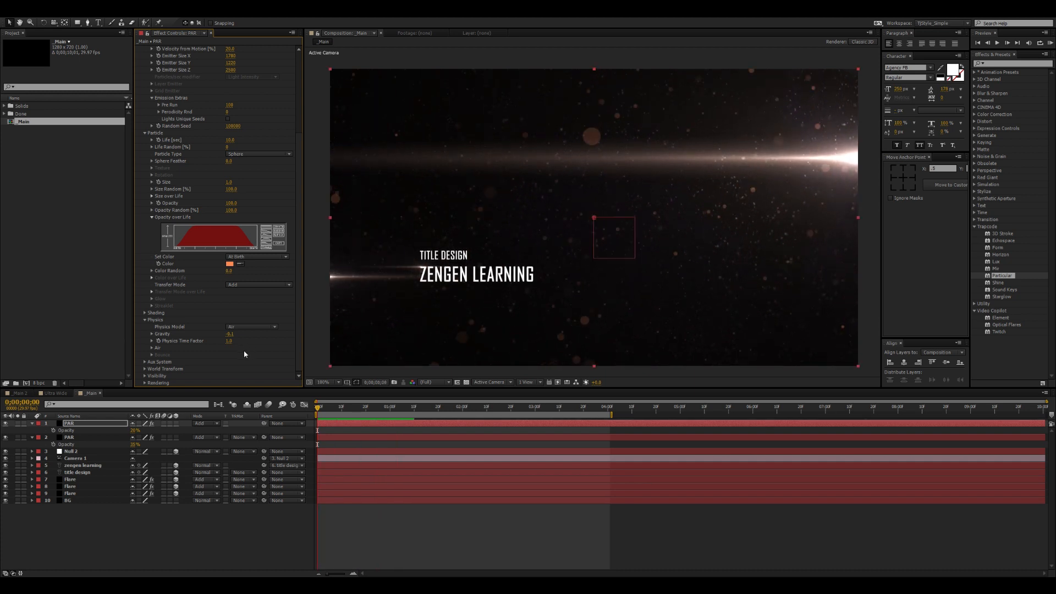
# Set the small particles' Gravity to 1 and preview the animation
pyautogui.click(230, 334)
pyautogui.write('1')
pyautogui.press('Return')
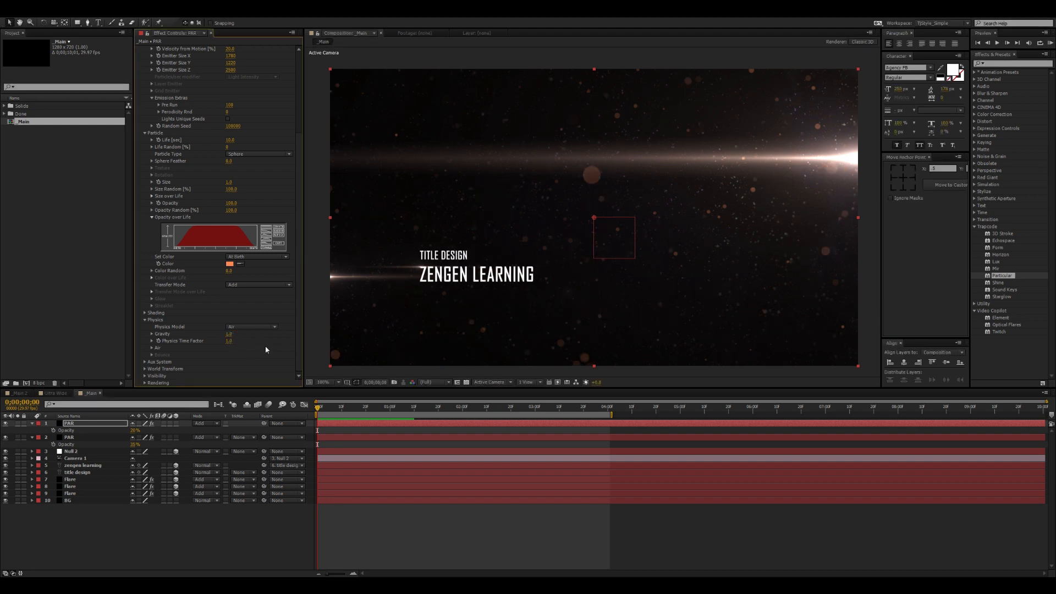
pyautogui.press('space')
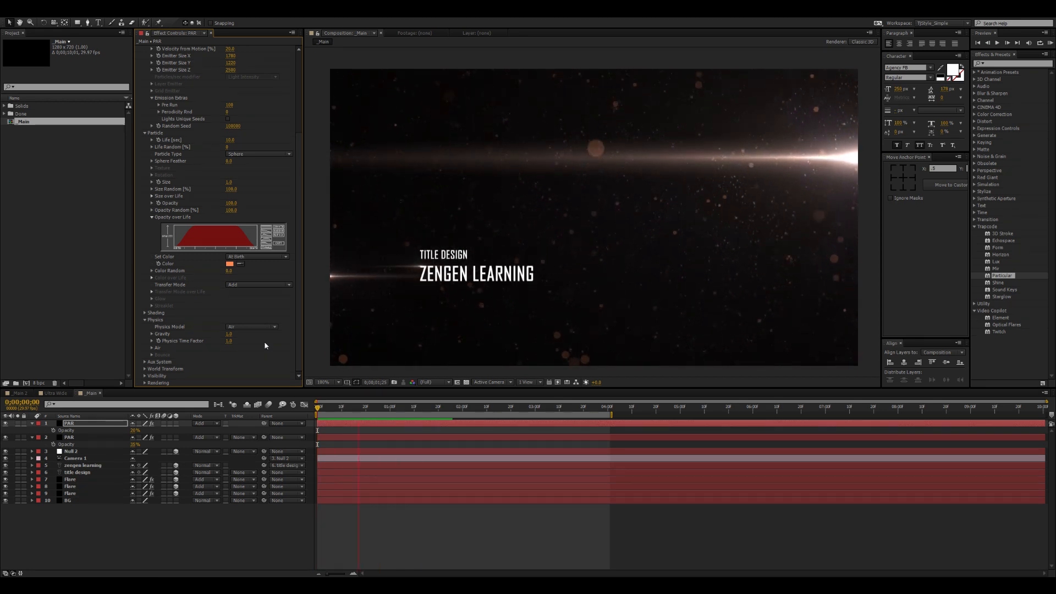
pyautogui.click(137, 532)
# Collapse the revealed layer properties and add a black comp-sized solid named Boxing above all the layers
pyautogui.press('u')
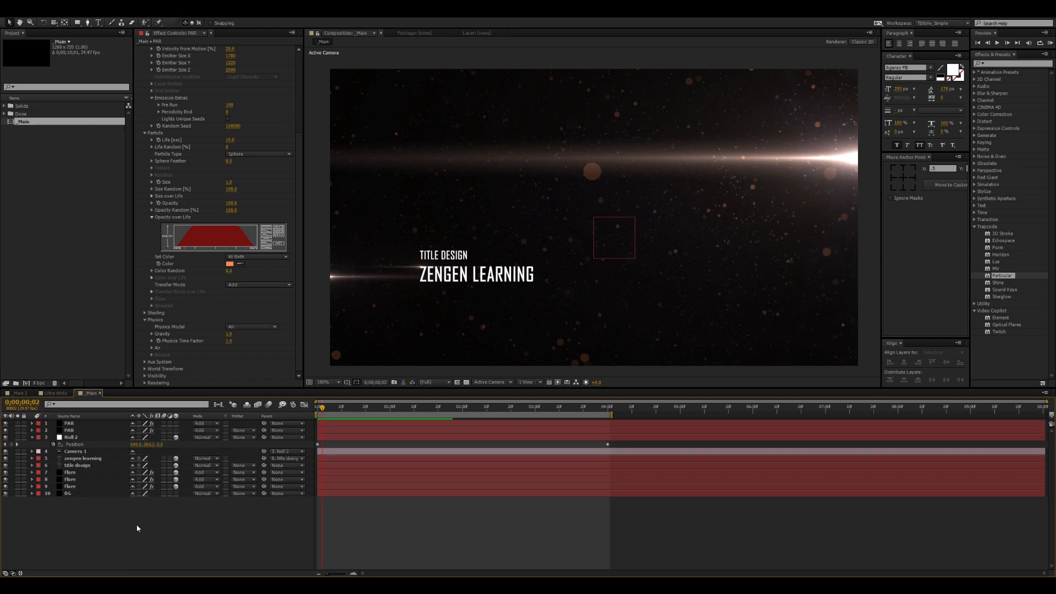
pyautogui.press('u')
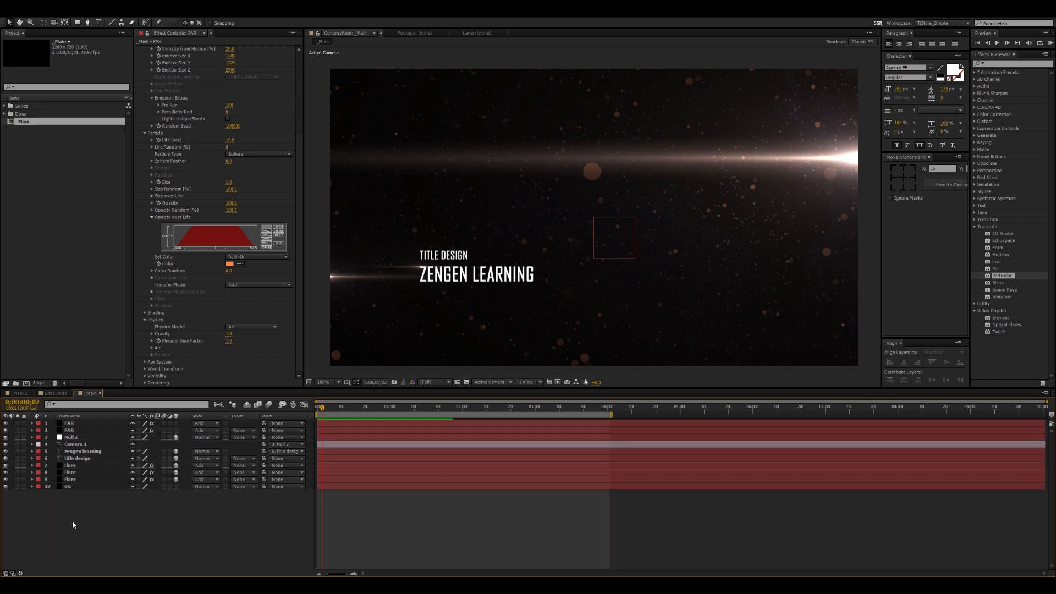
pyautogui.hotkey('ctrl', 'y')
pyautogui.write('Boxin')
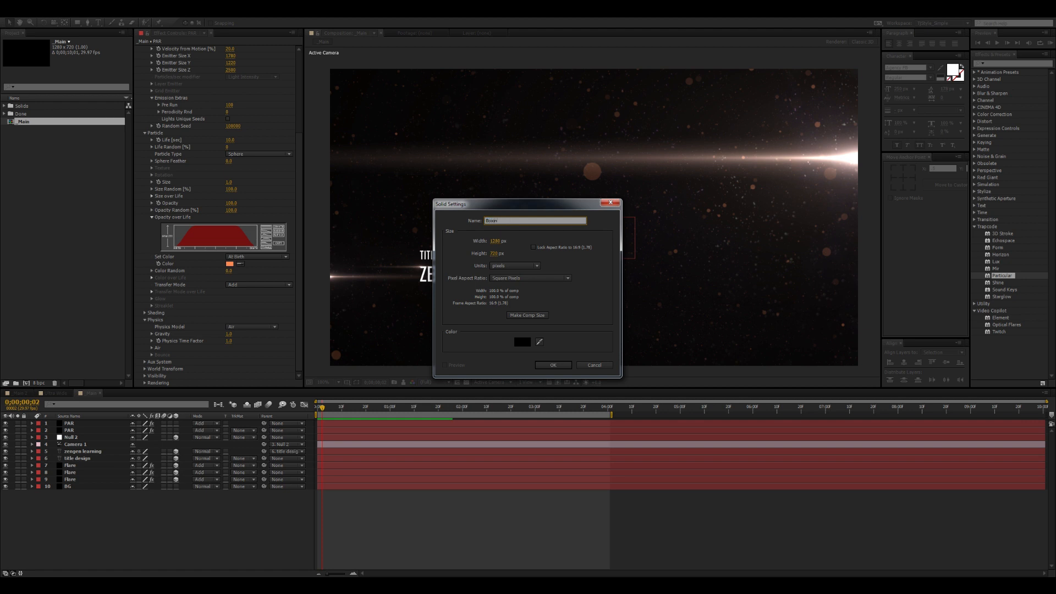
pyautogui.write('g')
pyautogui.press('Return')
# Set the Boxing layer's vertical Scale to 80% and its blending mode to Stencil Alpha for a letterbox
pyautogui.press('s')
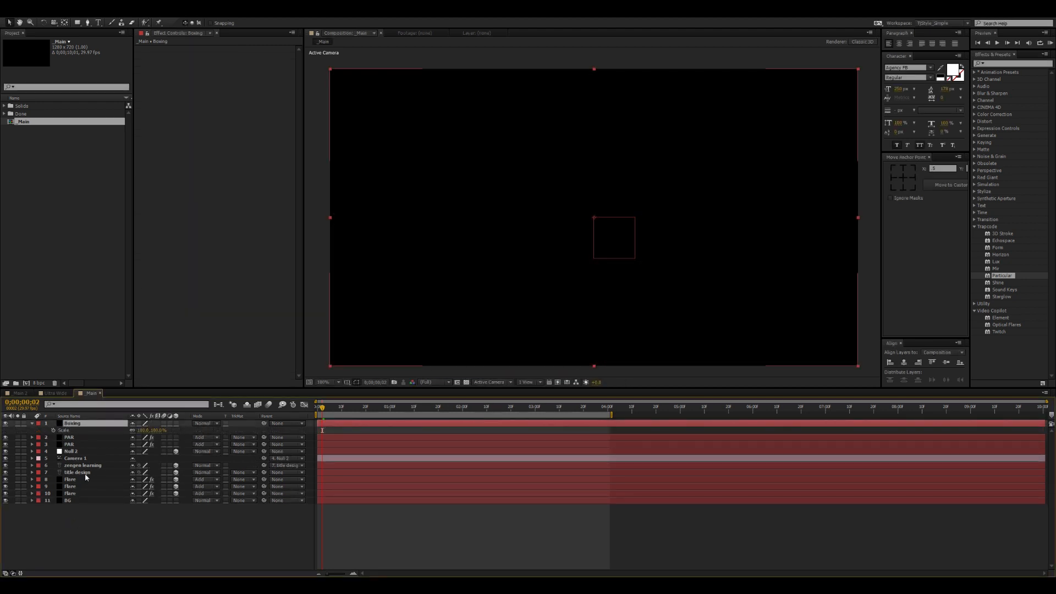
pyautogui.click(157, 430)
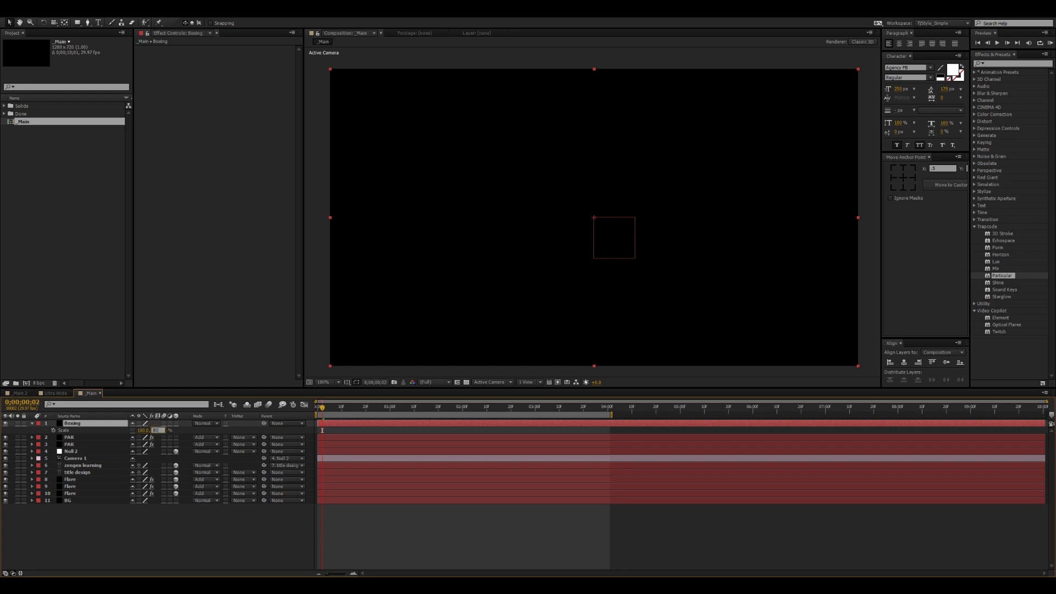
pyautogui.click(208, 430)
pyautogui.click(204, 425)
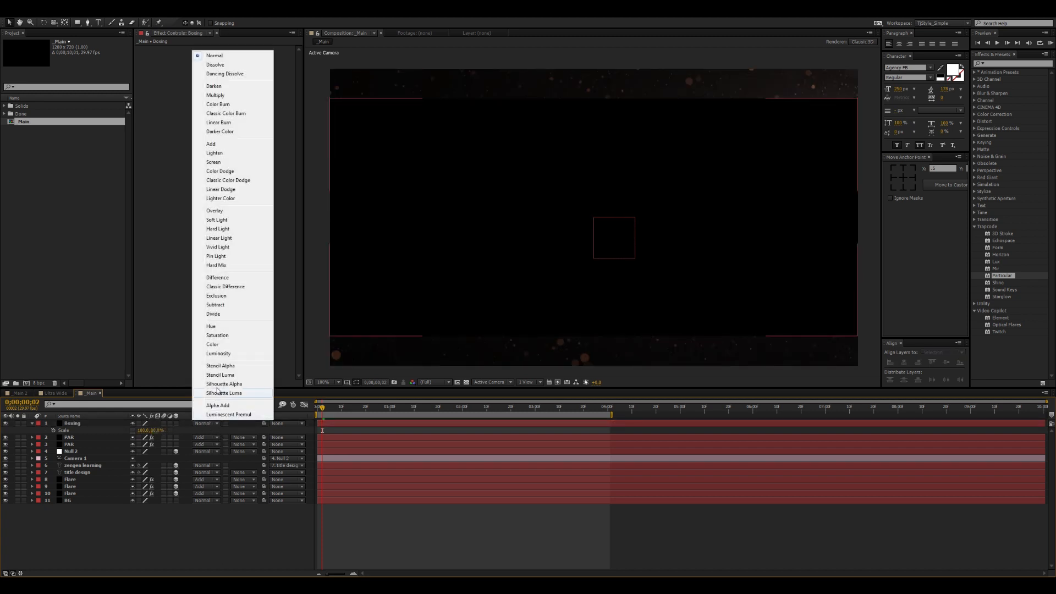
pyautogui.click(223, 369)
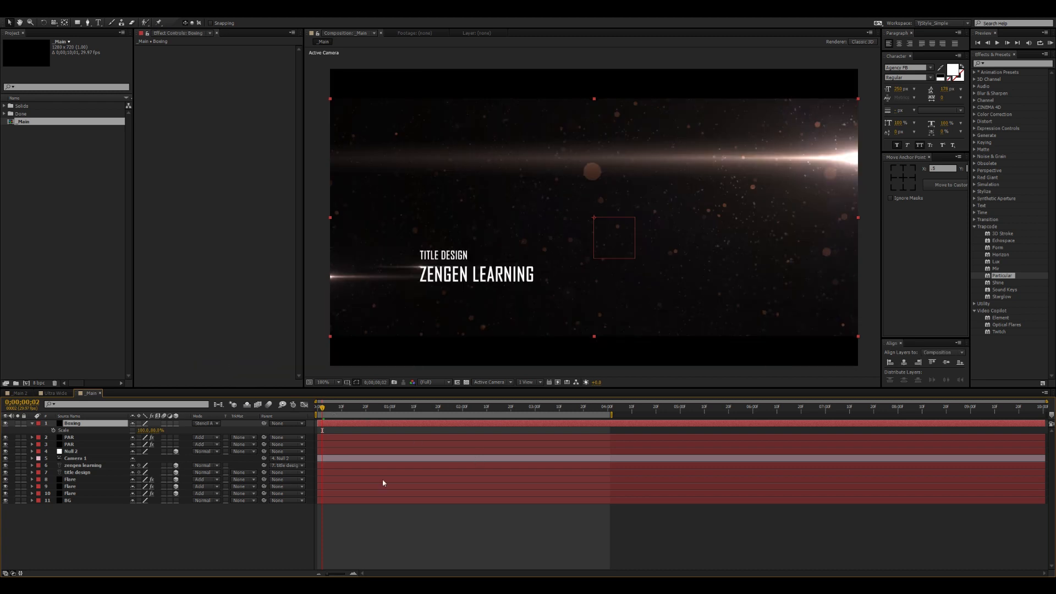
# Reduce the Boxing layer's vertical Scale to 70% and preview the wider letterbox
pyautogui.click(158, 430)
pyautogui.write('70')
pyautogui.press('Return')
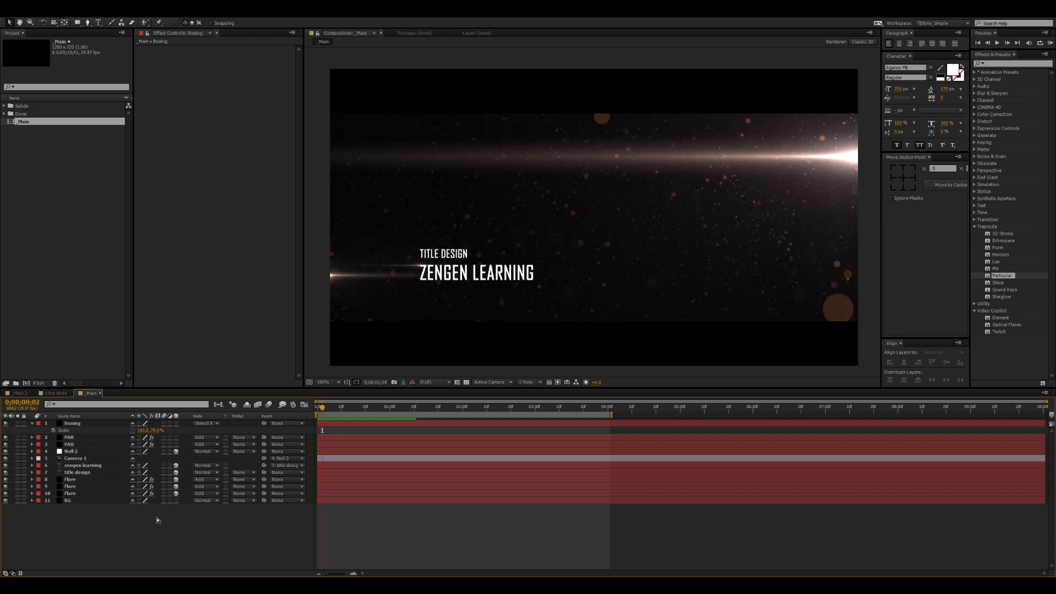
pyautogui.press('space')
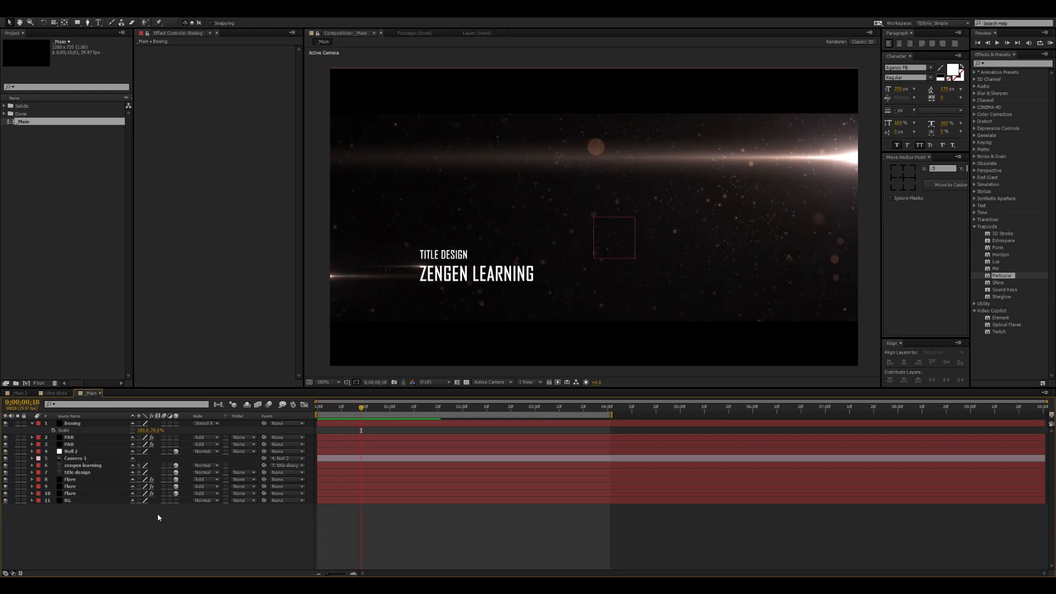
# Compare the look of the finished Ultra Wide and _Main 2 compositions with the current _Main composition
pyautogui.click(55, 393)
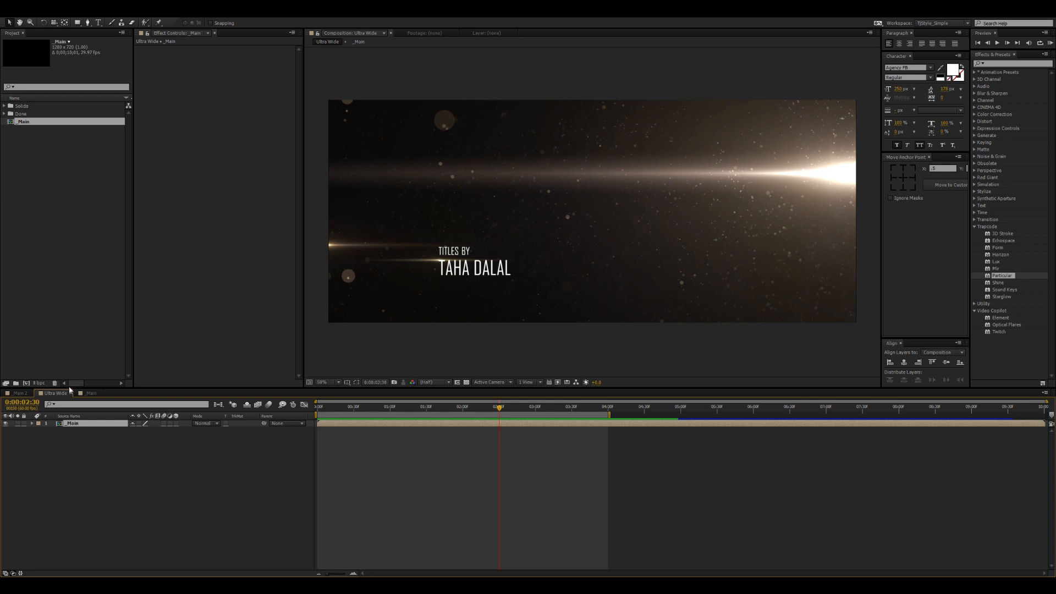
pyautogui.click(92, 394)
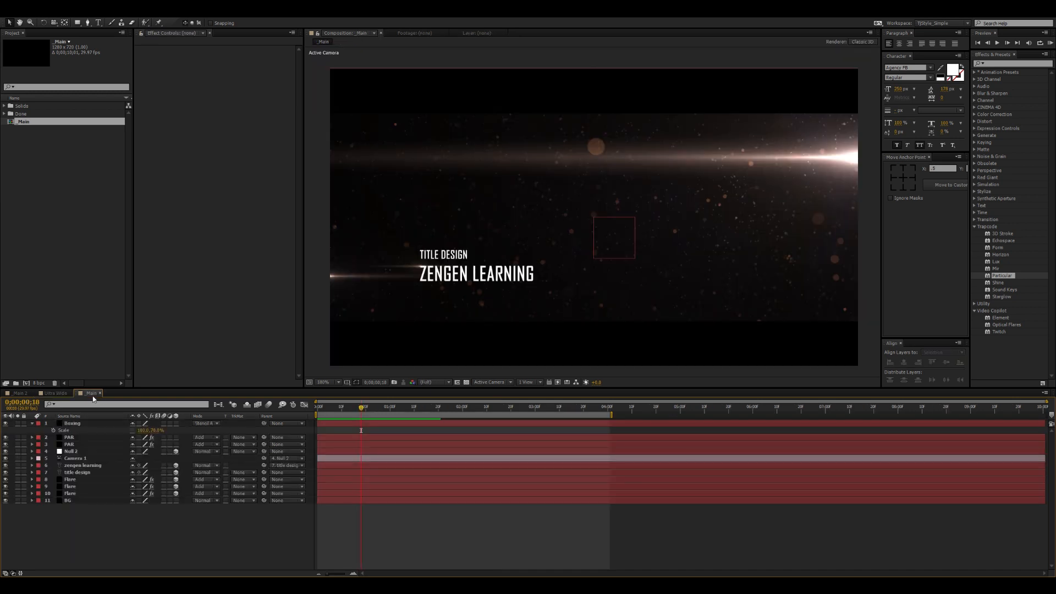
pyautogui.scroll(1, 93, 397)
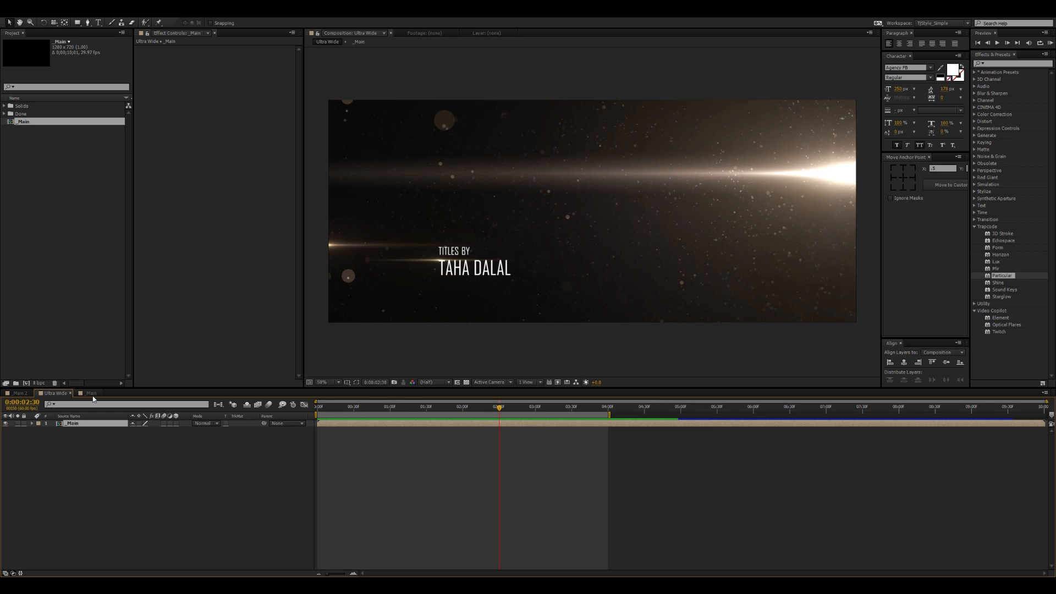
pyautogui.scroll(1, 93, 397)
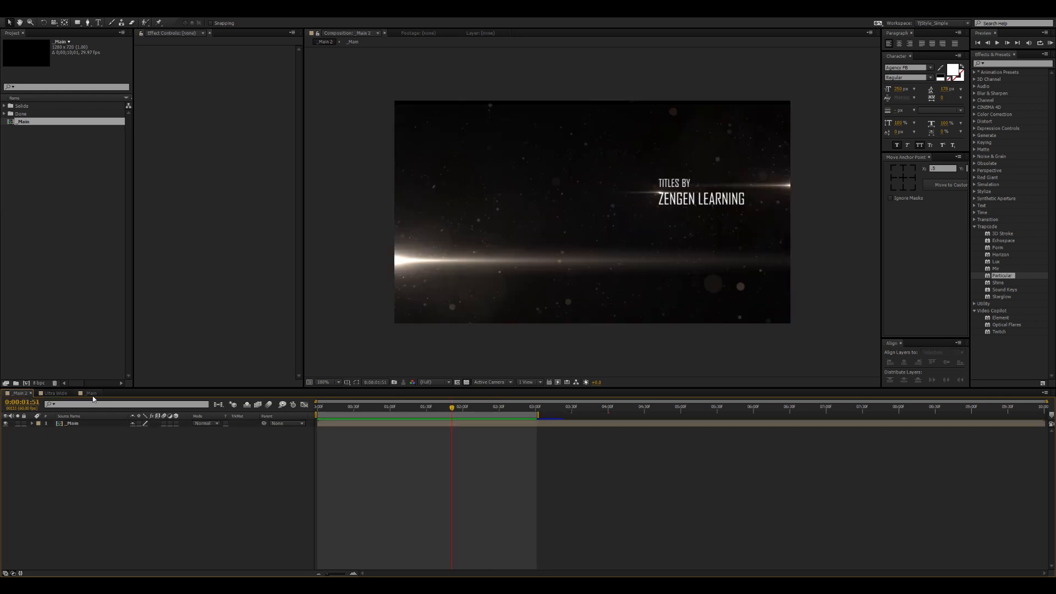
pyautogui.scroll(-1, 93, 397)
pyautogui.scroll(1, 93, 397)
pyautogui.scroll(-1, 94, 396)
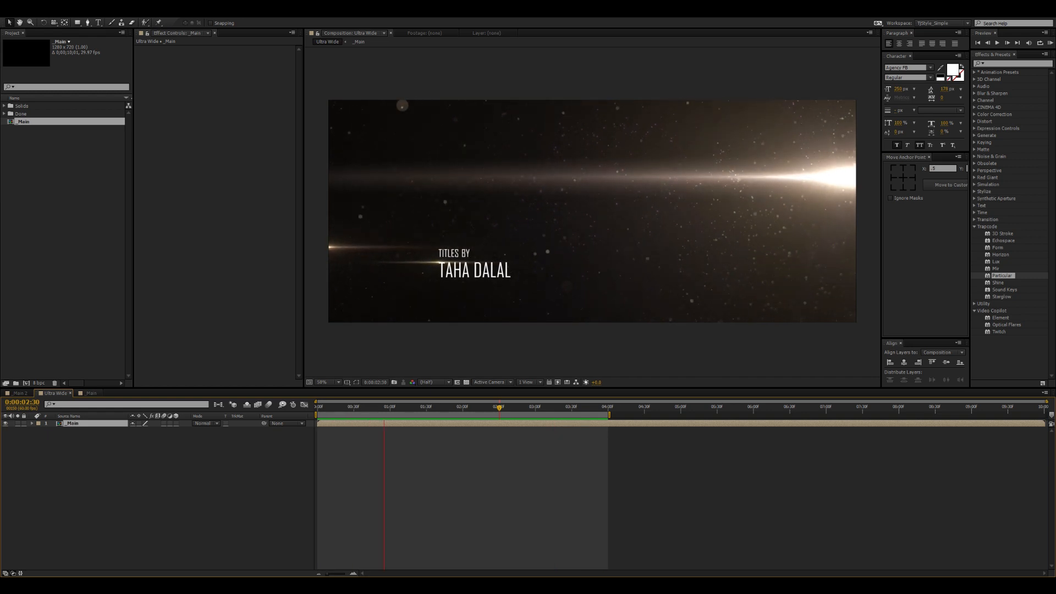
pyautogui.scroll(1, 65, 397)
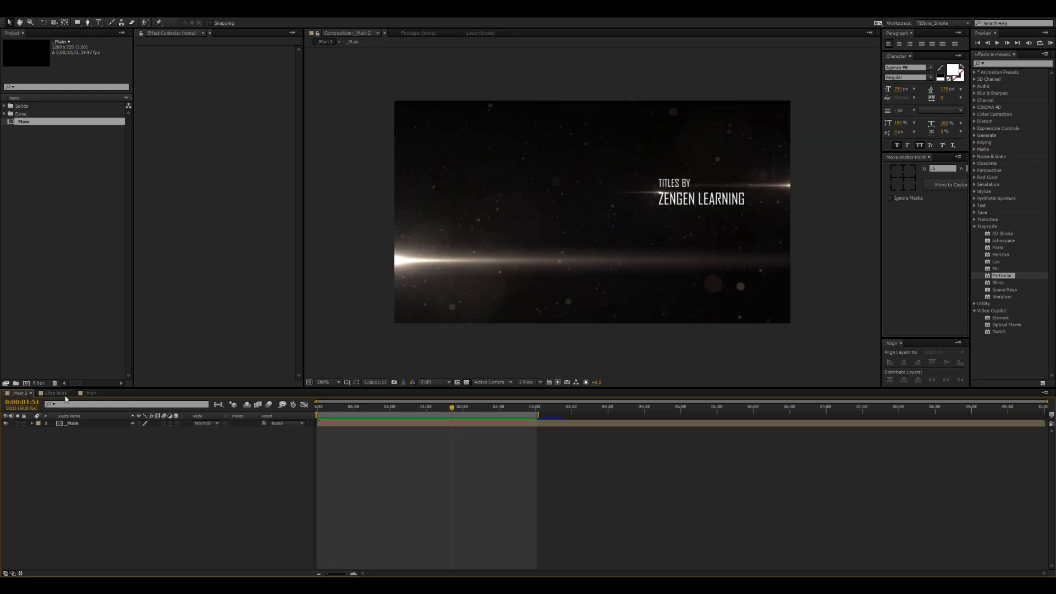